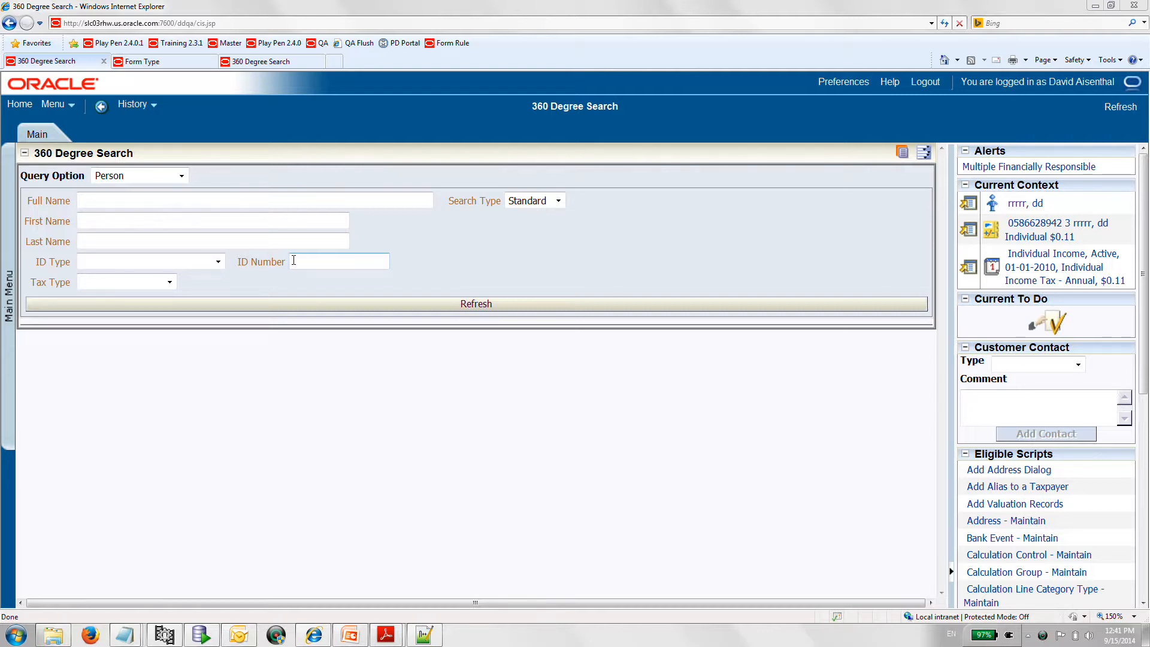
- Start a new tax form and pick the DA Individual Income 2010 form type by searching descriptions for "da%"
{"action": "left_click", "coordinate": [8, 291]}
{"action": "mouse_move", "coordinate": [40, 265]}
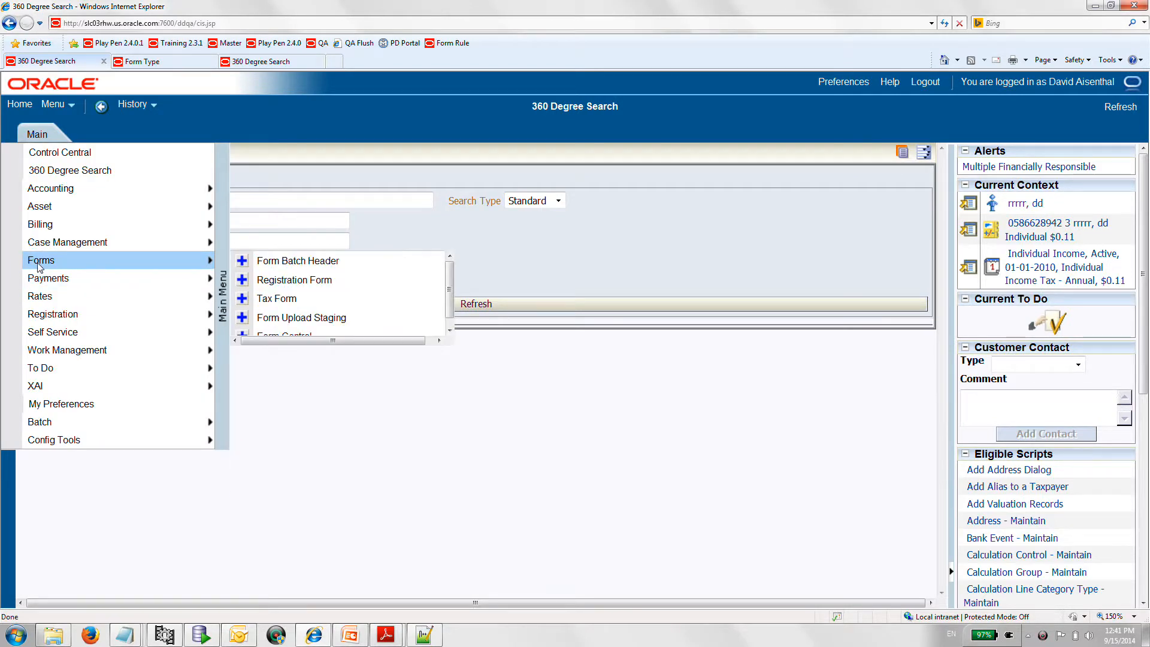
{"action": "left_click", "coordinate": [242, 298]}
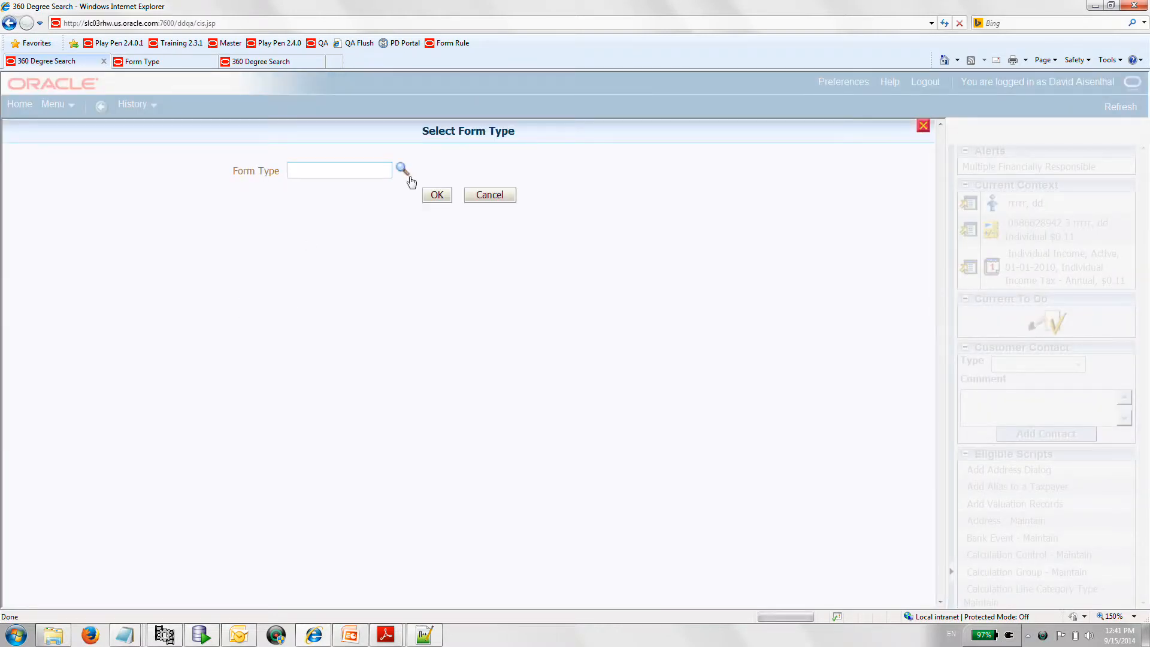
{"action": "left_click", "coordinate": [403, 171]}
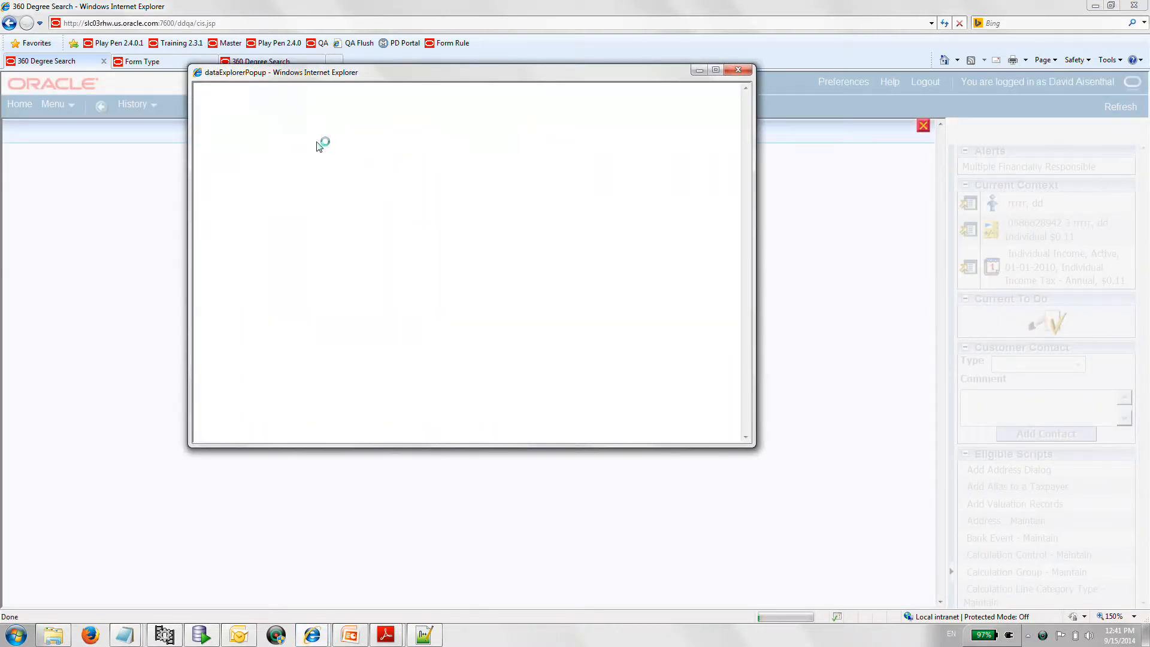
{"action": "type", "text": "da%"}
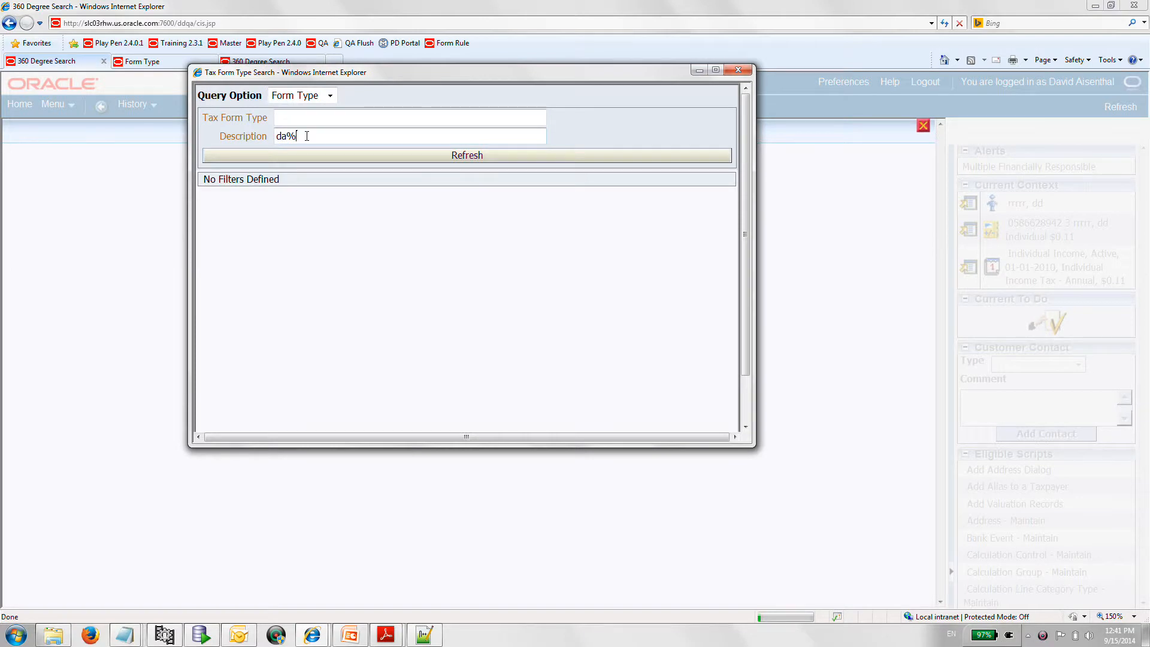
{"action": "key", "text": "Return"}
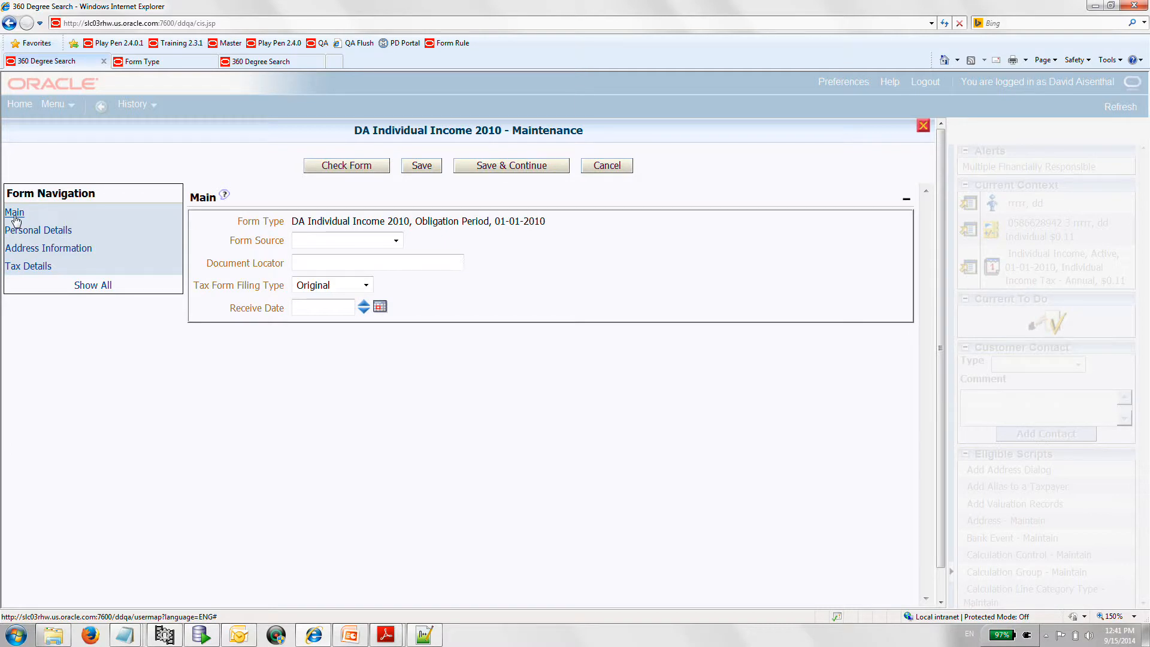
- Set the form source to Bank A and the document locator to DA001 in the Main section
{"action": "left_click", "coordinate": [396, 242]}
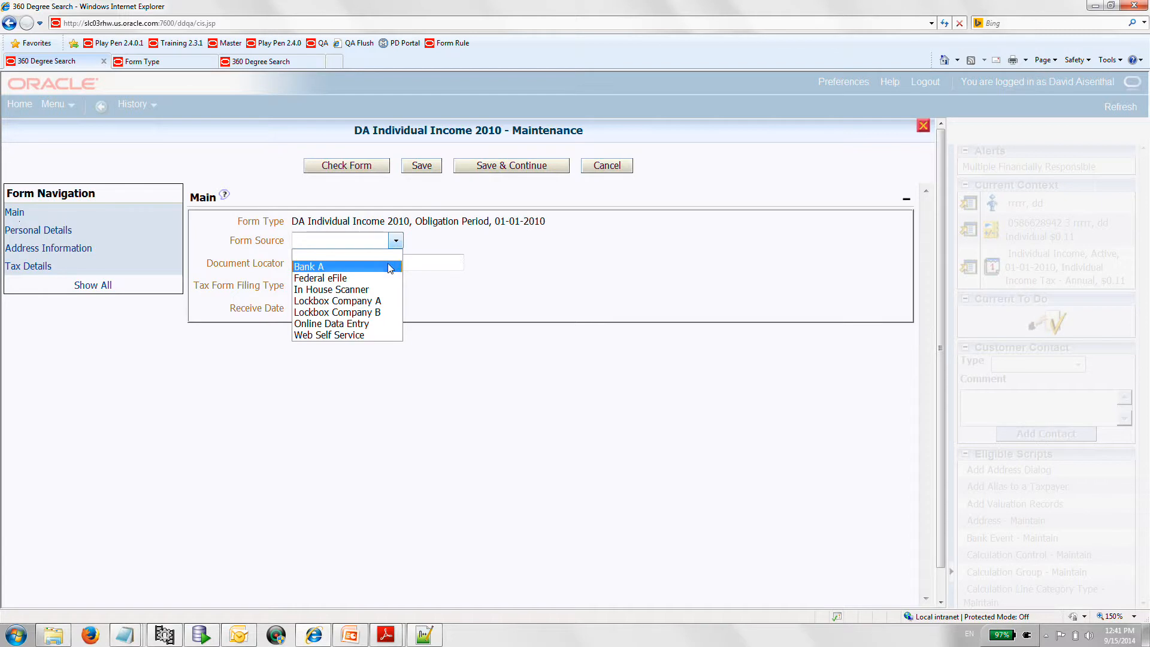
{"action": "left_click", "coordinate": [390, 267]}
{"action": "left_click", "coordinate": [337, 261]}
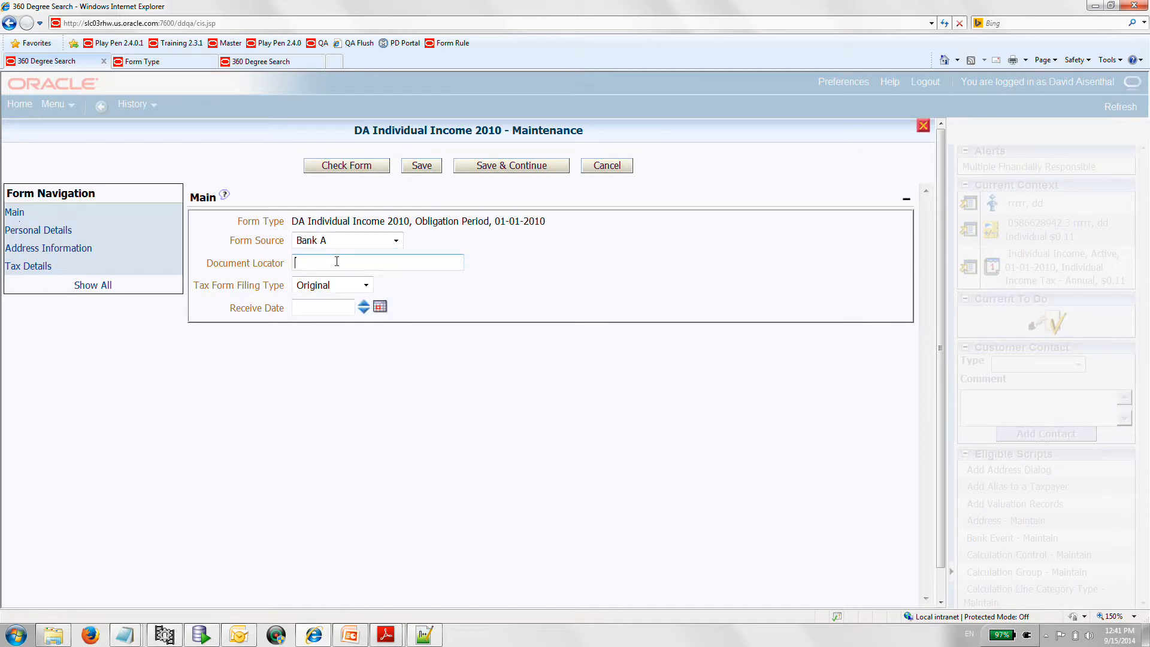
{"action": "type", "text": "DA001"}
- Keep the tax form filing type as Original and set the receive date to 09-15-2014
{"action": "left_click", "coordinate": [367, 286]}
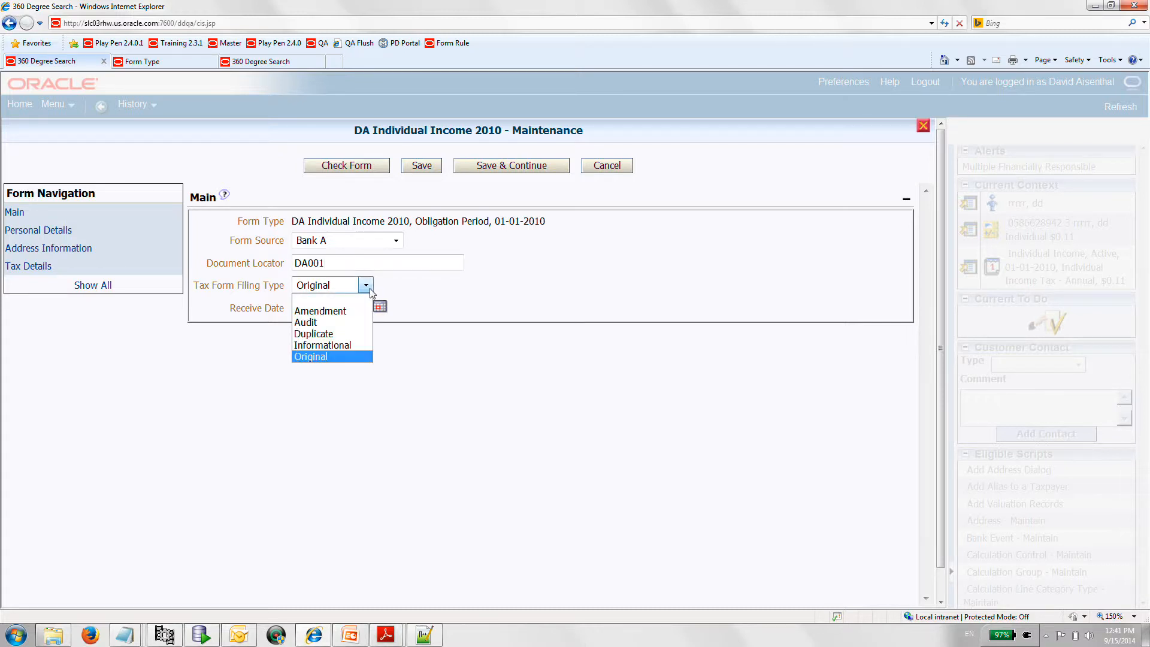
{"action": "left_click", "coordinate": [409, 301]}
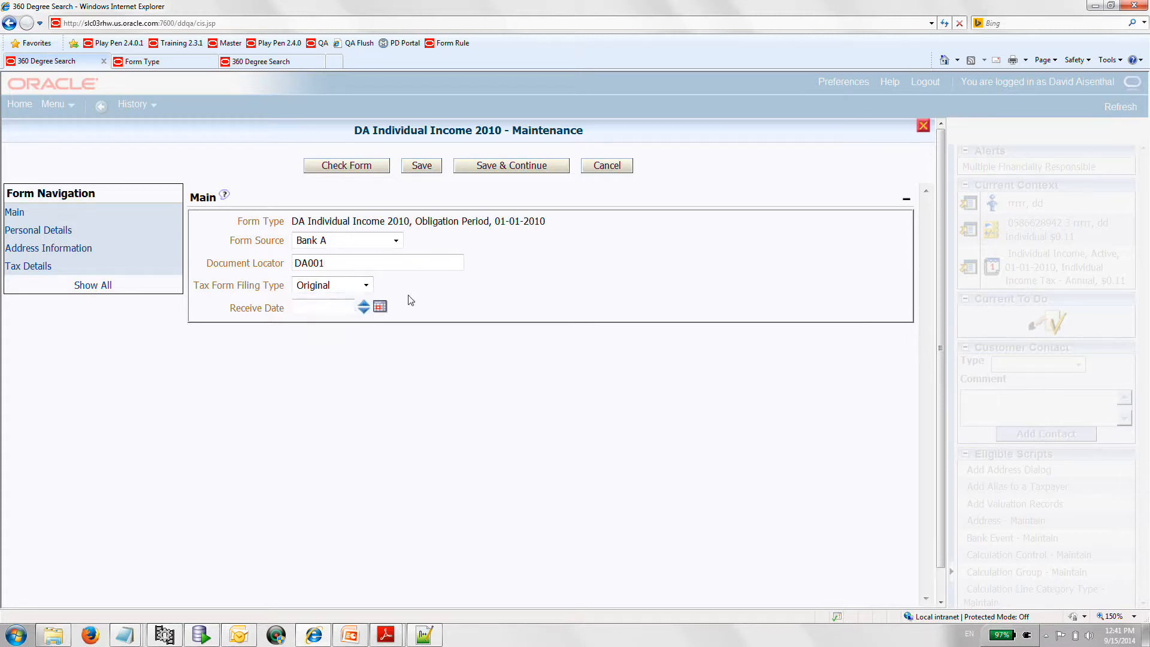
{"action": "left_click", "coordinate": [381, 310]}
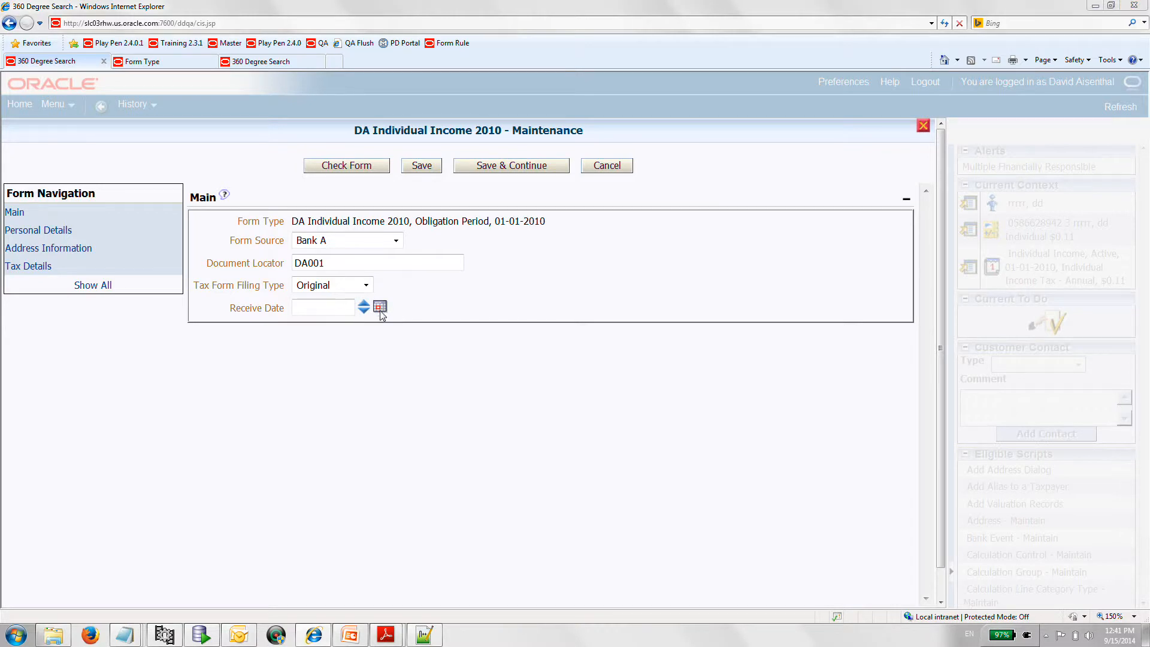
{"action": "left_click", "coordinate": [441, 440]}
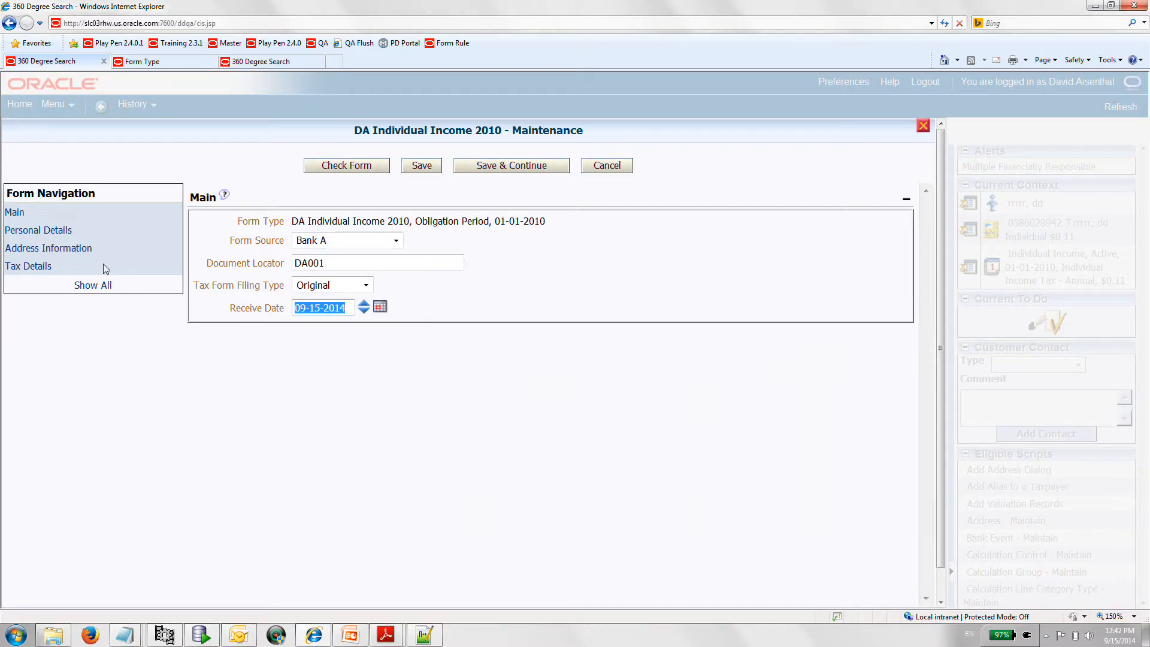
- In Personal Details, set the primary taxpayer's title to Dr and enter the taxpayer's first and last name
{"action": "left_click", "coordinate": [58, 233]}
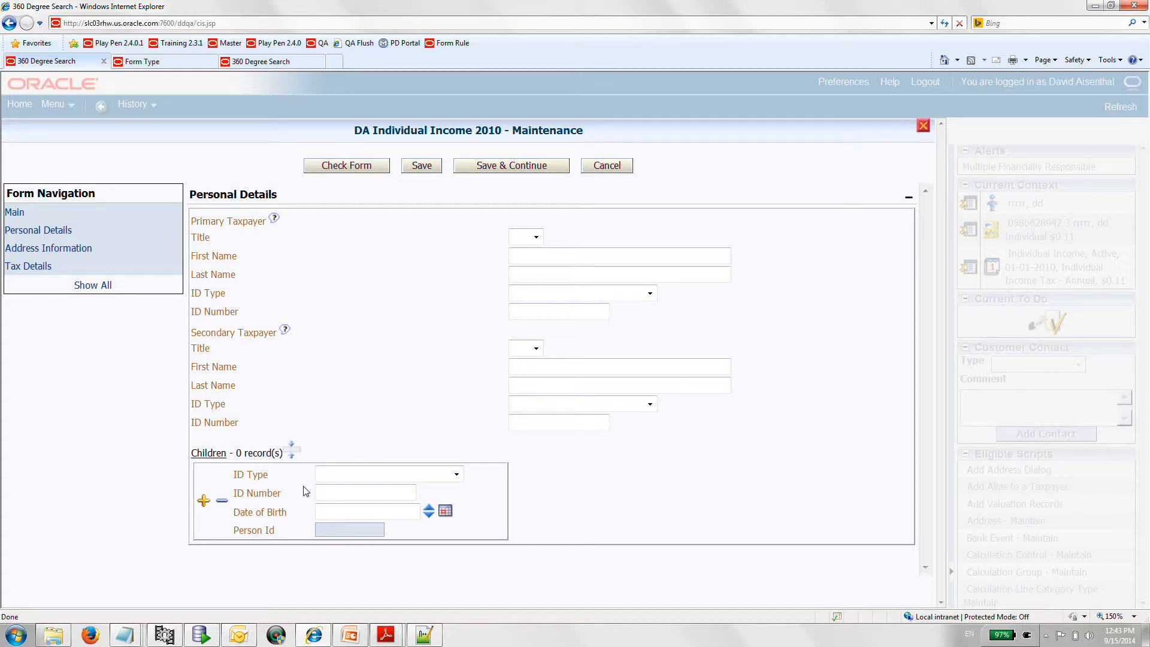
{"action": "left_click", "coordinate": [538, 241]}
{"action": "left_click", "coordinate": [575, 245]}
{"action": "left_click", "coordinate": [535, 237]}
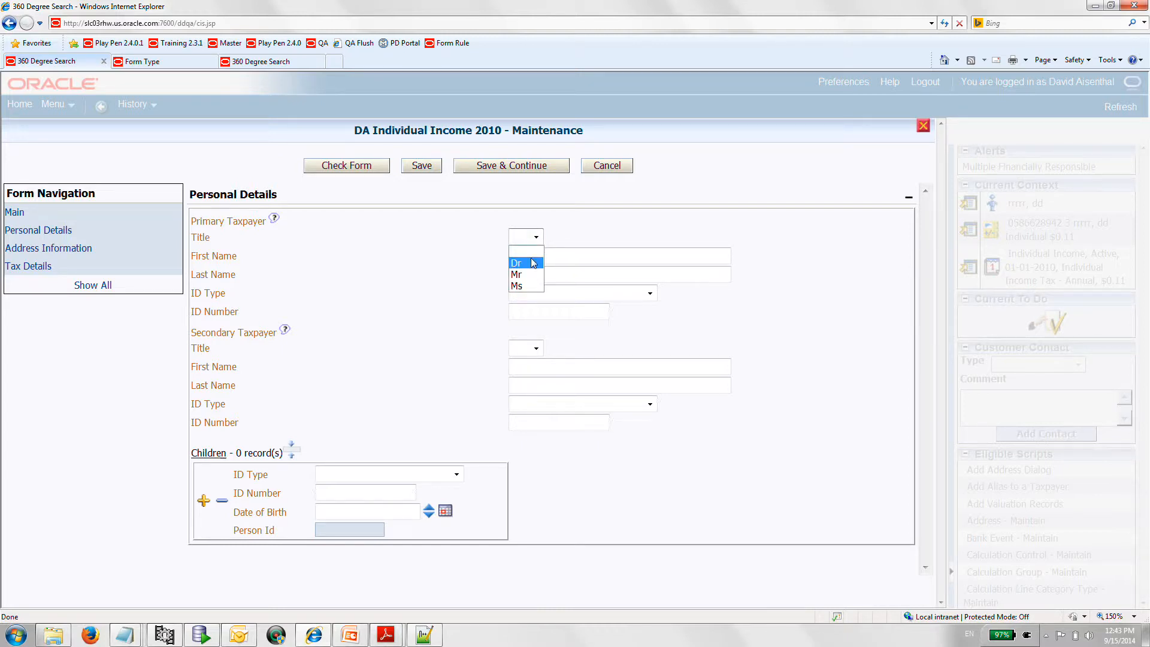
{"action": "left_click", "coordinate": [533, 263]}
{"action": "left_click", "coordinate": [528, 254]}
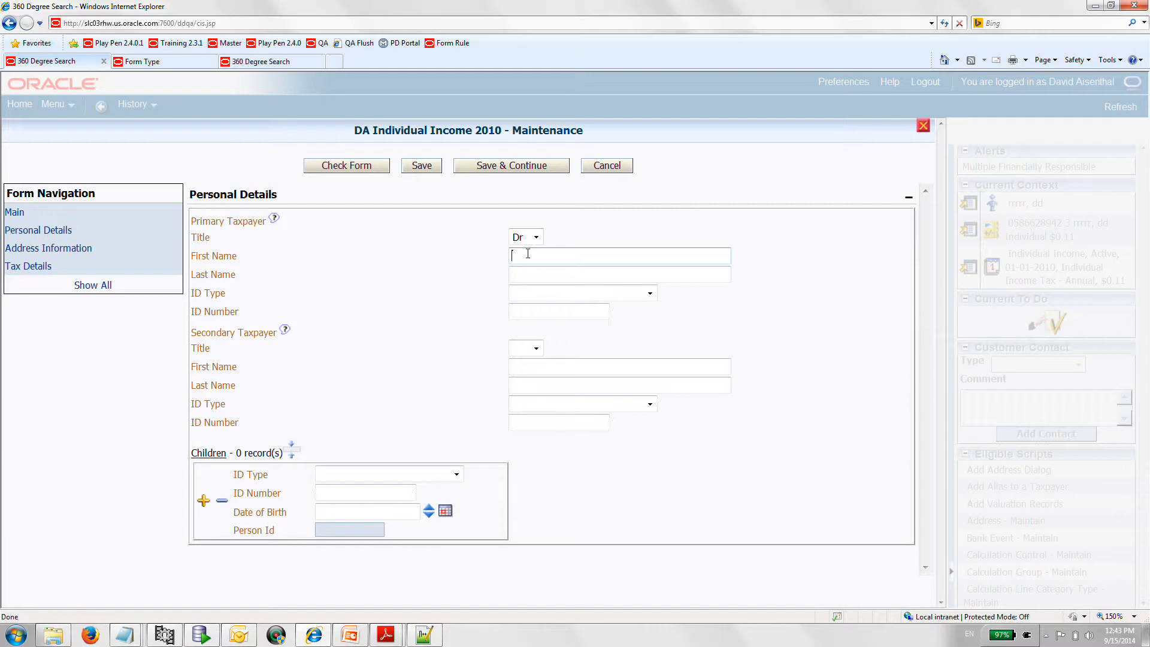
{"action": "type", "text": "John"}
{"action": "key", "text": "Tab"}
{"action": "left_click", "coordinate": [538, 275]}
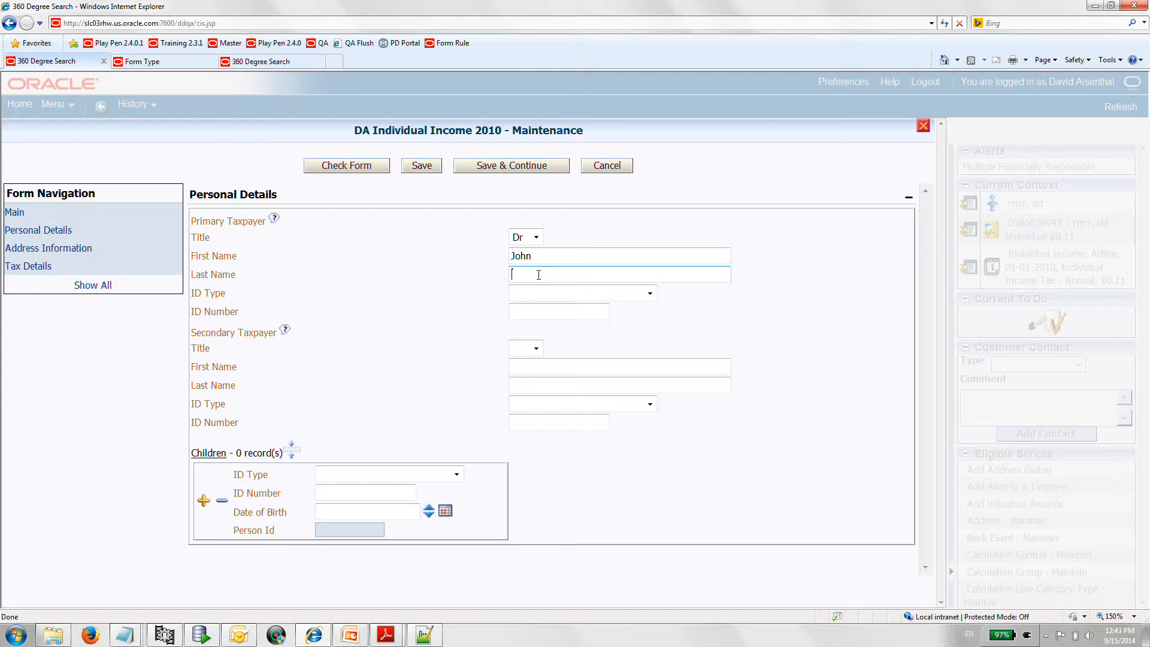
{"action": "type", "text": "Smith"}
- Set the primary taxpayer's ID type to Social security number and enter the ID number
{"action": "left_click", "coordinate": [650, 294]}
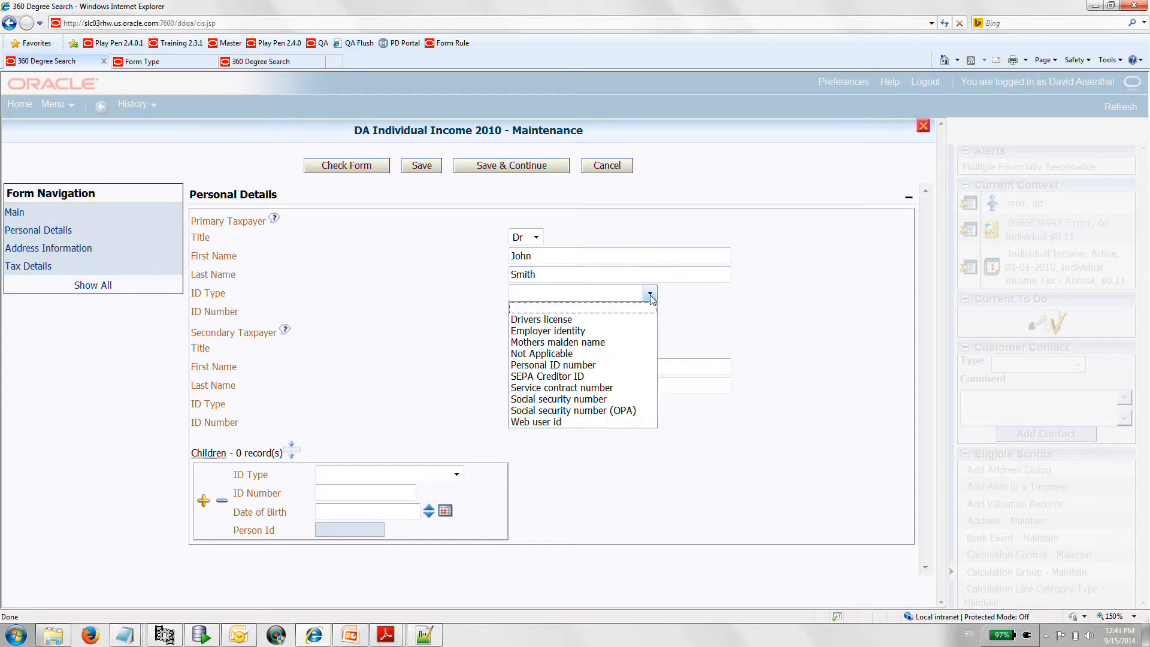
{"action": "left_click", "coordinate": [605, 399]}
{"action": "left_click", "coordinate": [536, 314]}
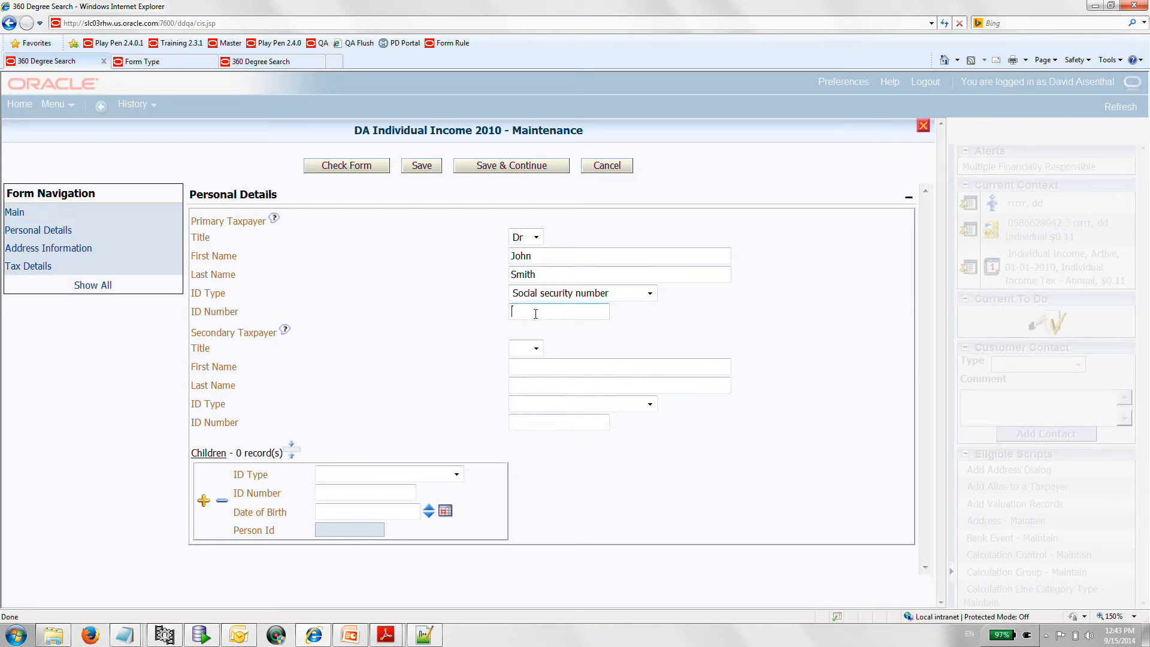
{"action": "type", "text": "321-00-5666"}
- Set the secondary taxpayer's title to Ms and enter that taxpayer's first and last name
{"action": "left_click", "coordinate": [537, 350]}
{"action": "left_click", "coordinate": [531, 381]}
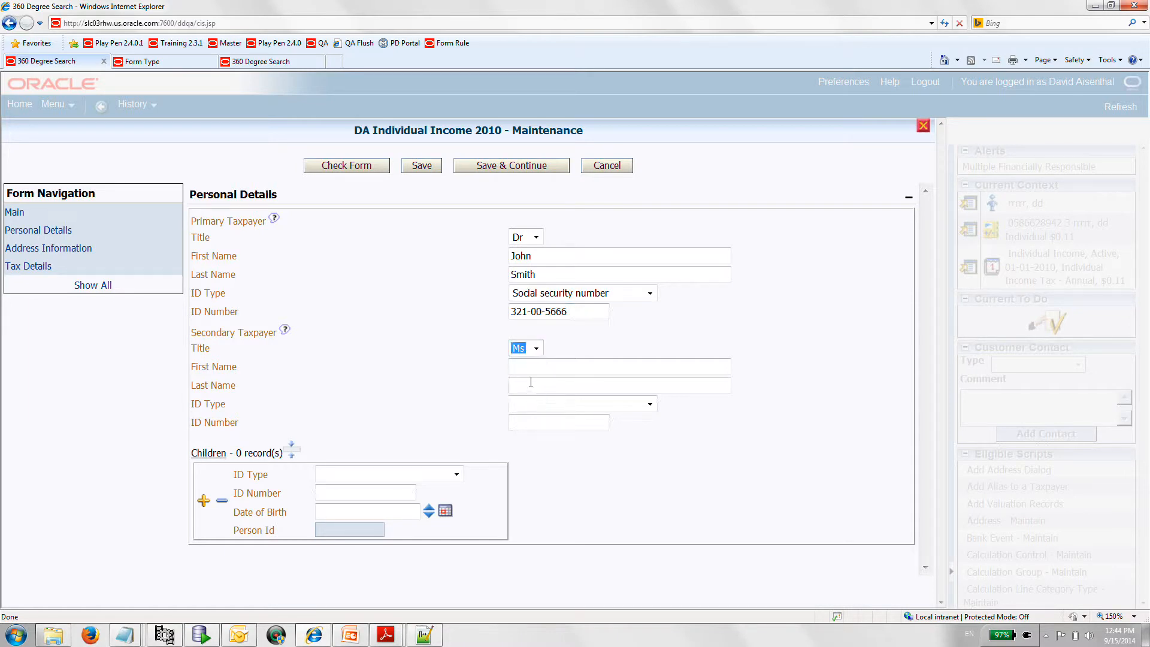
{"action": "left_click", "coordinate": [528, 368]}
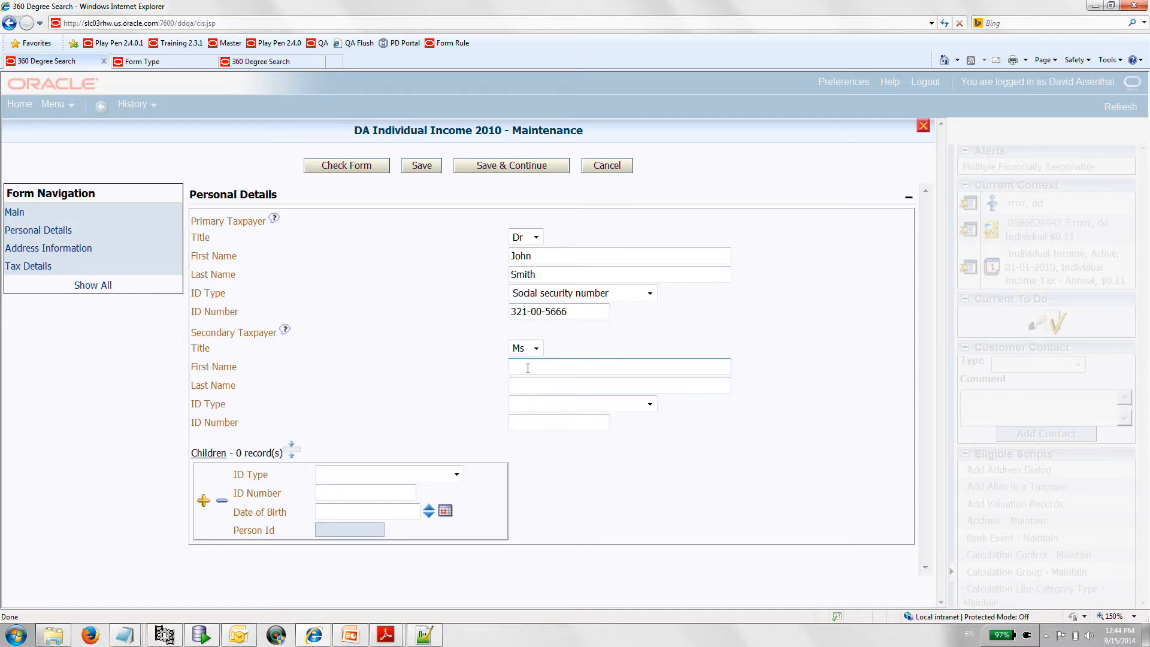
{"action": "type", "text": "Fiona"}
{"action": "left_click", "coordinate": [549, 385]}
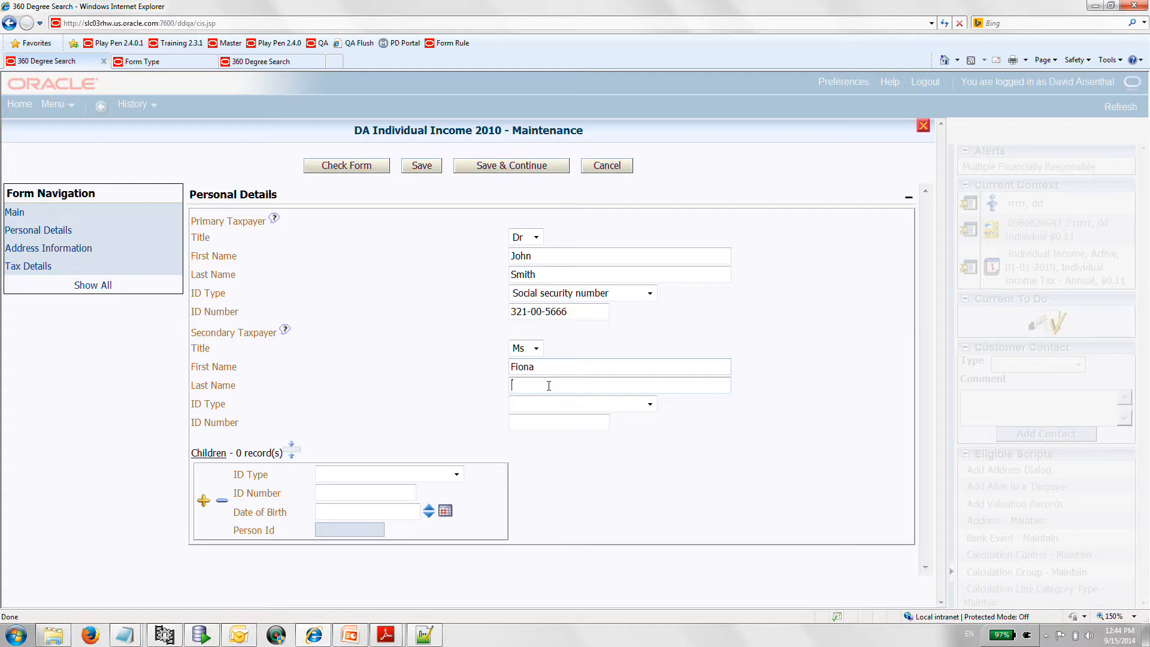
{"action": "type", "text": "Smith"}
- Set the secondary taxpayer's ID type to Social security number and enter the ID number
{"action": "left_click", "coordinate": [645, 408]}
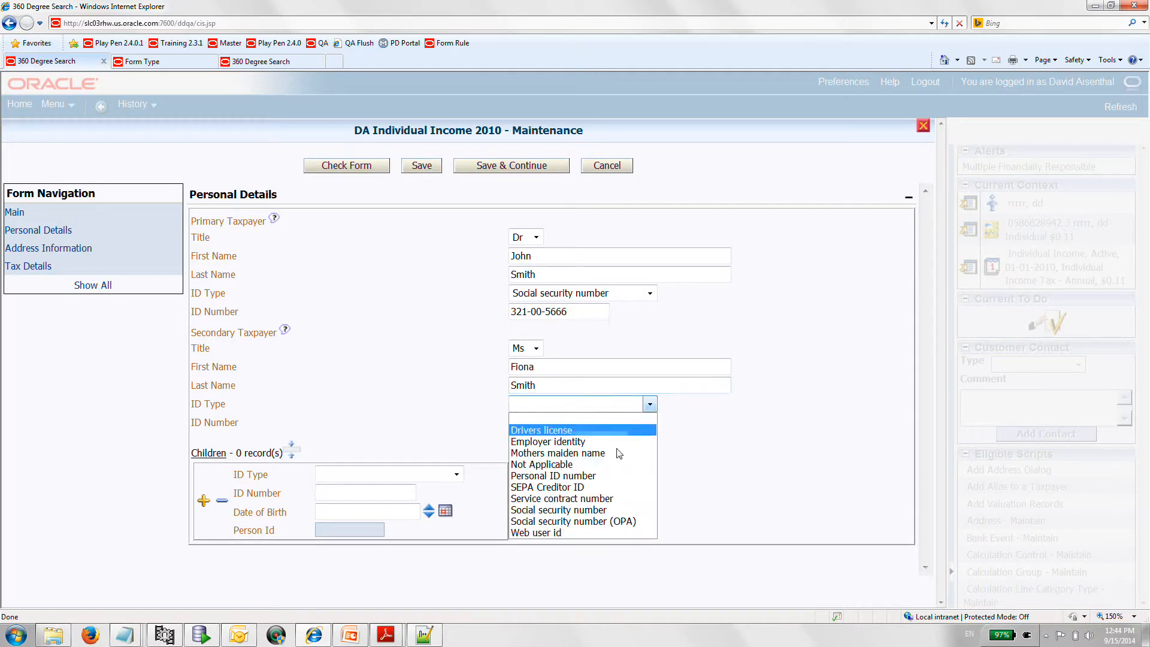
{"action": "left_click", "coordinate": [601, 508]}
{"action": "left_click", "coordinate": [542, 423]}
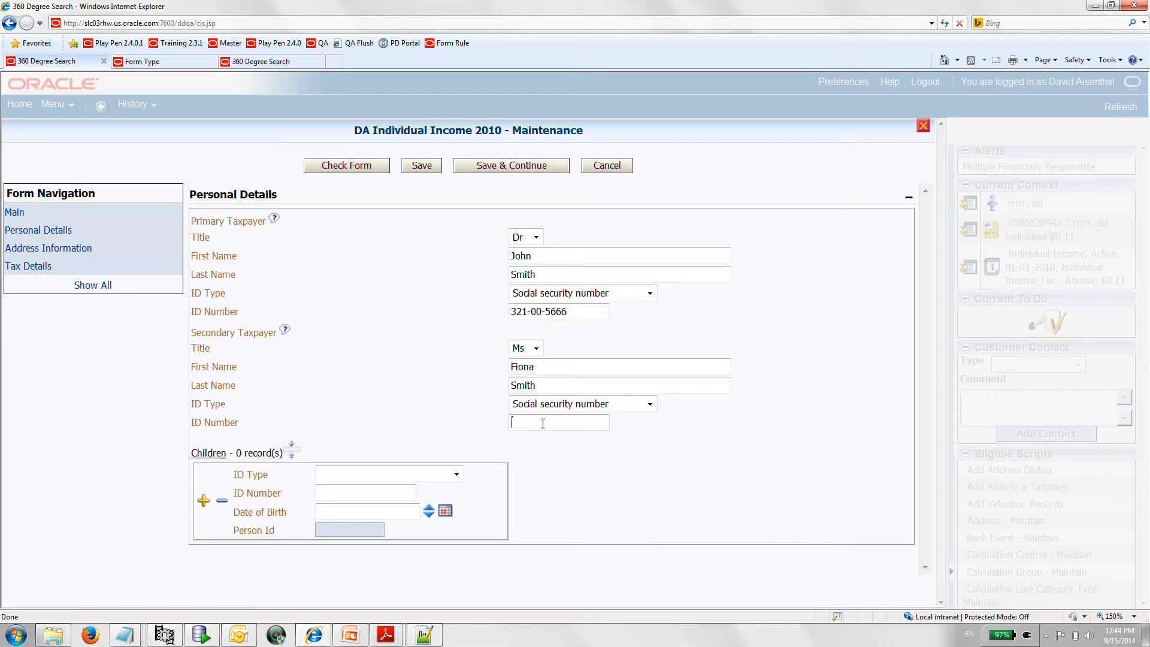
{"action": "type", "text": "433-00-3333"}
- Fill in the first child's record with ID type Social security number, the child's ID number and date of birth
{"action": "left_click", "coordinate": [457, 474]}
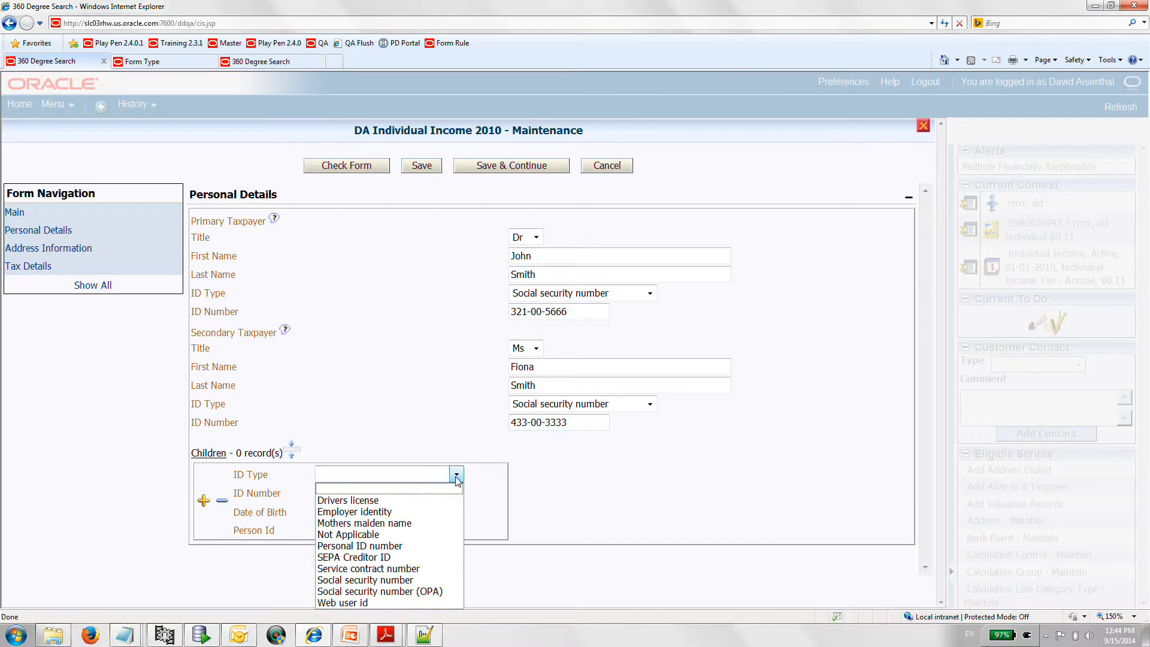
{"action": "left_click", "coordinate": [416, 579]}
{"action": "left_click", "coordinate": [347, 493]}
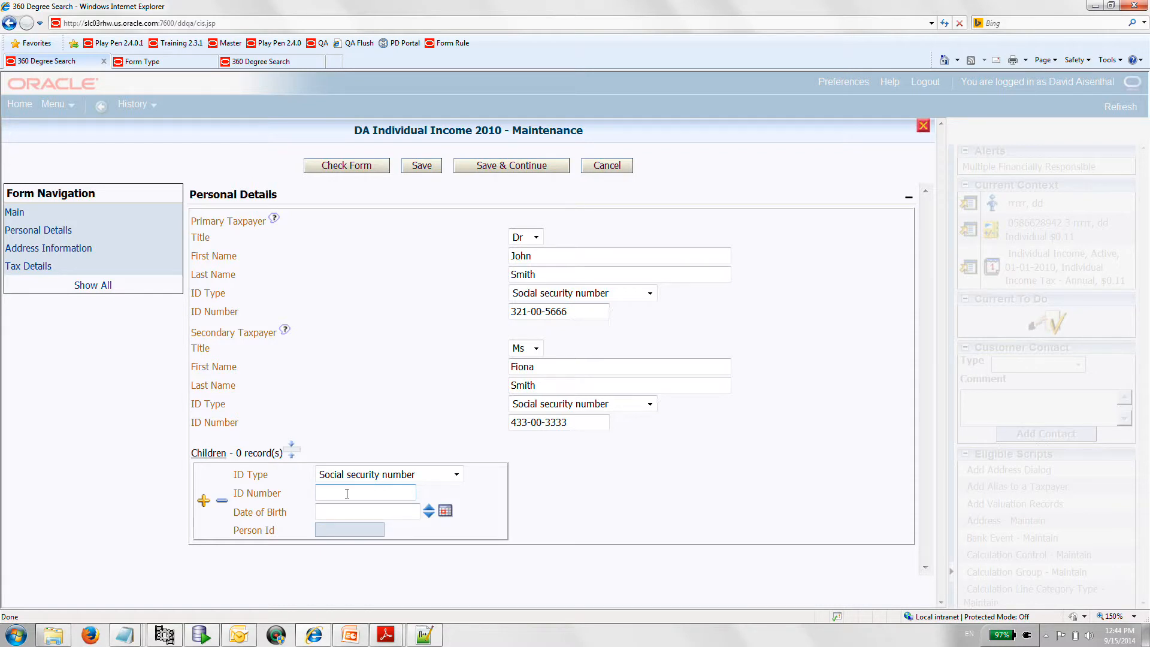
{"action": "type", "text": "333-33-333"}
{"action": "key", "text": "Tab"}
{"action": "type", "text": "01-01-2000"}
- Add a second child record with ID type Social security number, the child's ID number and date of birth
{"action": "left_click", "coordinate": [205, 501]}
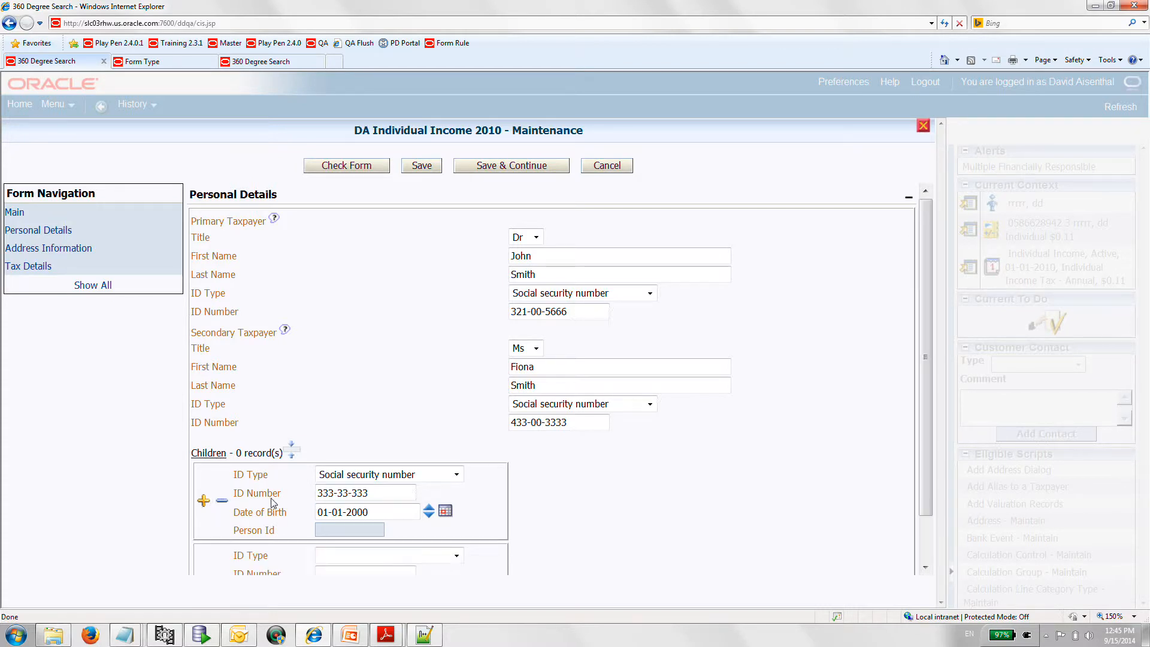
{"action": "left_click", "coordinate": [447, 502]}
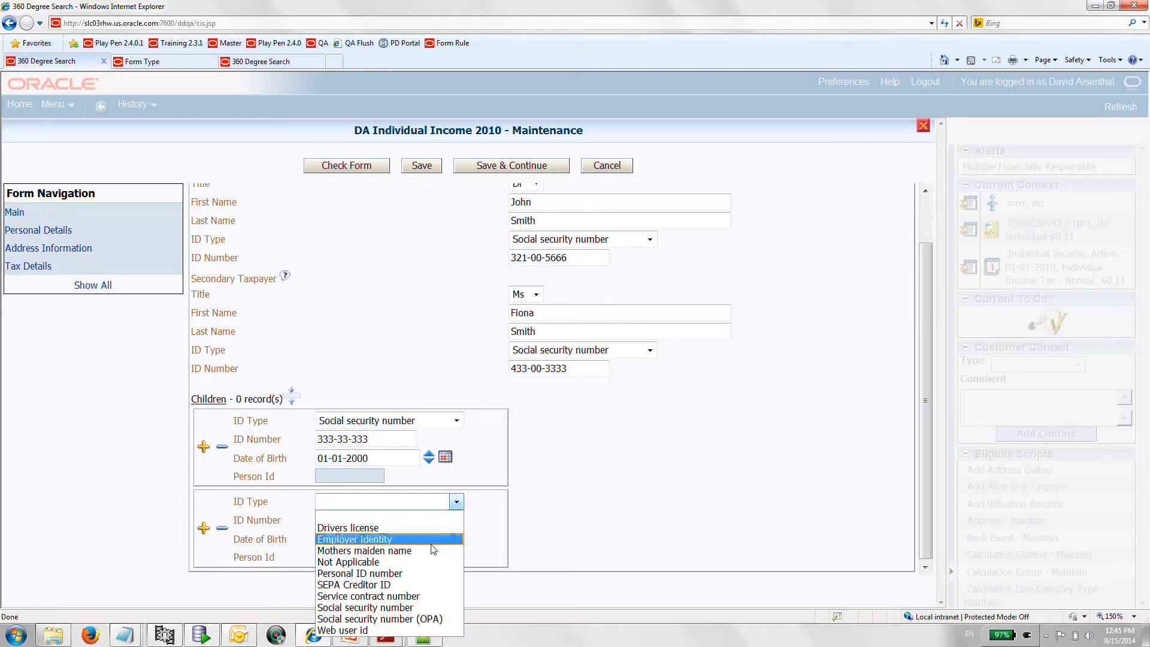
{"action": "left_click", "coordinate": [419, 608]}
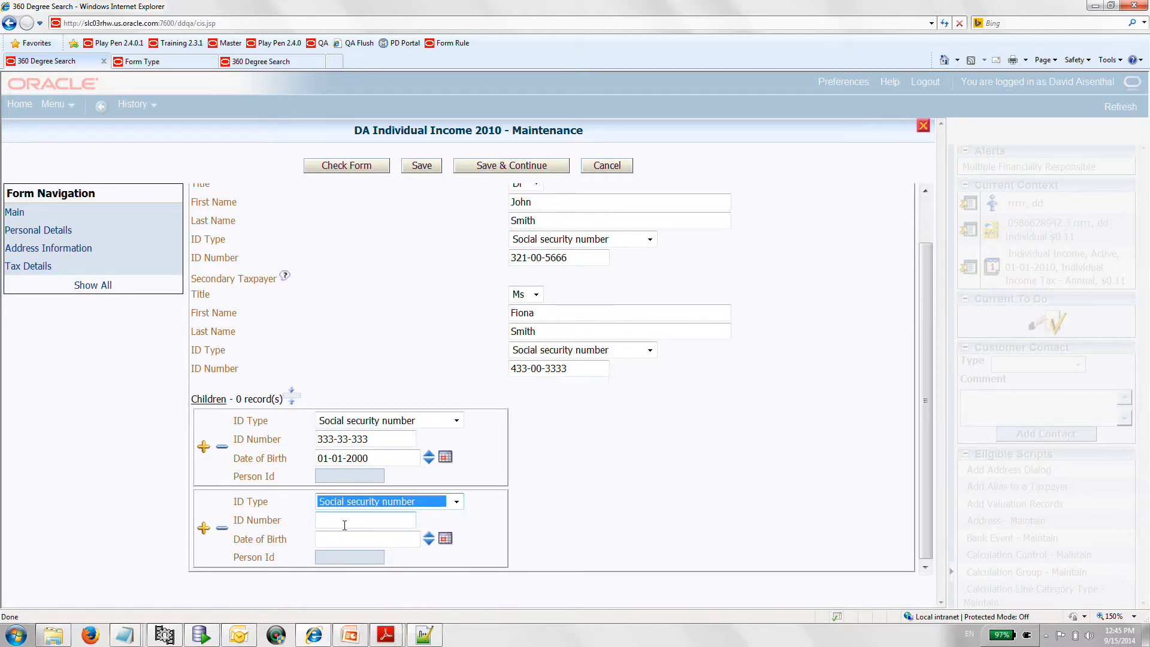
{"action": "left_click", "coordinate": [344, 524]}
{"action": "type", "text": "999"}
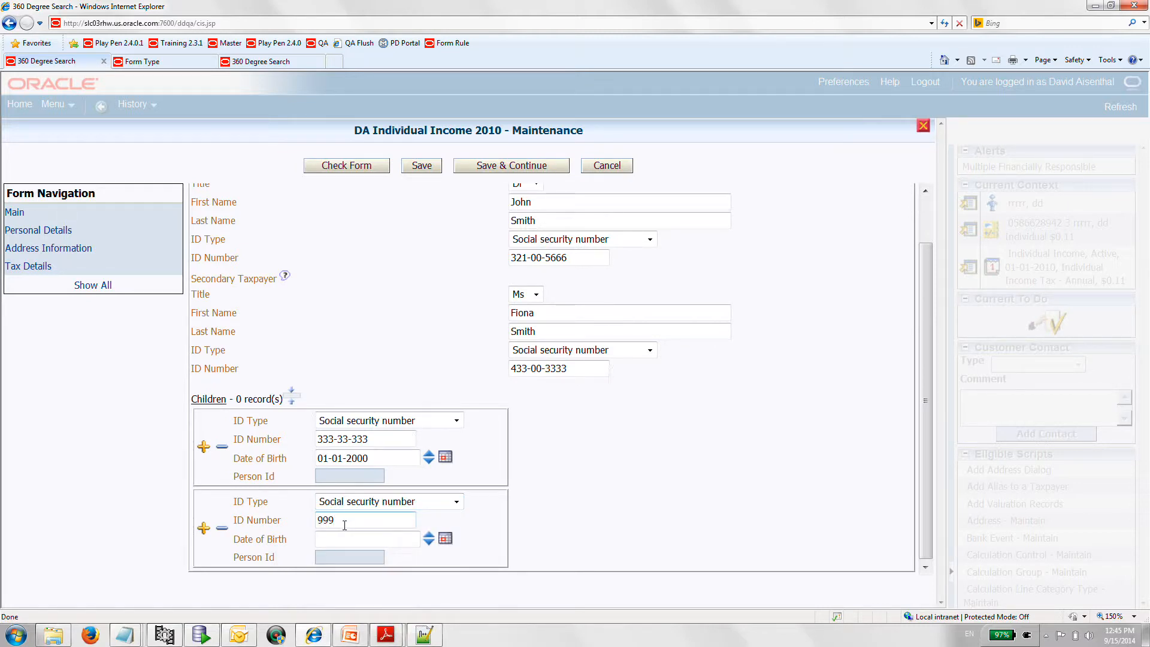
{"action": "type", "text": "-99-9999"}
{"action": "left_click", "coordinate": [396, 542]}
{"action": "type", "text": "01-01-2001"}
- Enter the taxpayer's street address in the Address Information section
{"action": "scroll", "coordinate": [346, 293], "scroll_direction": "up", "scroll_amount": 1}
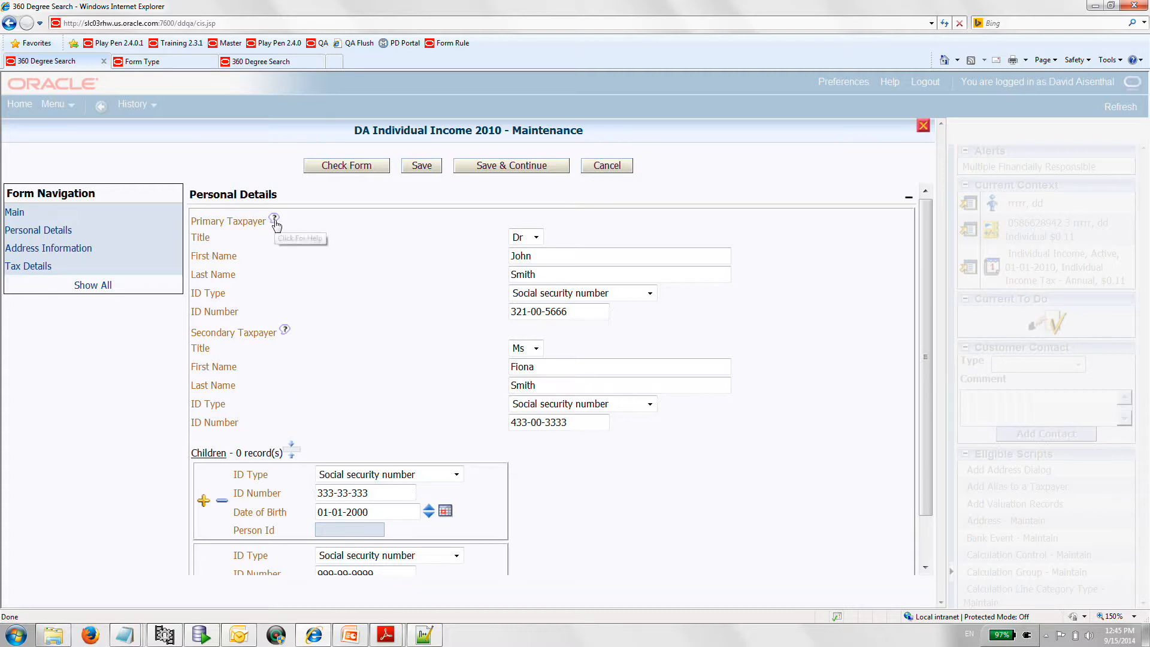
{"action": "left_click", "coordinate": [81, 251]}
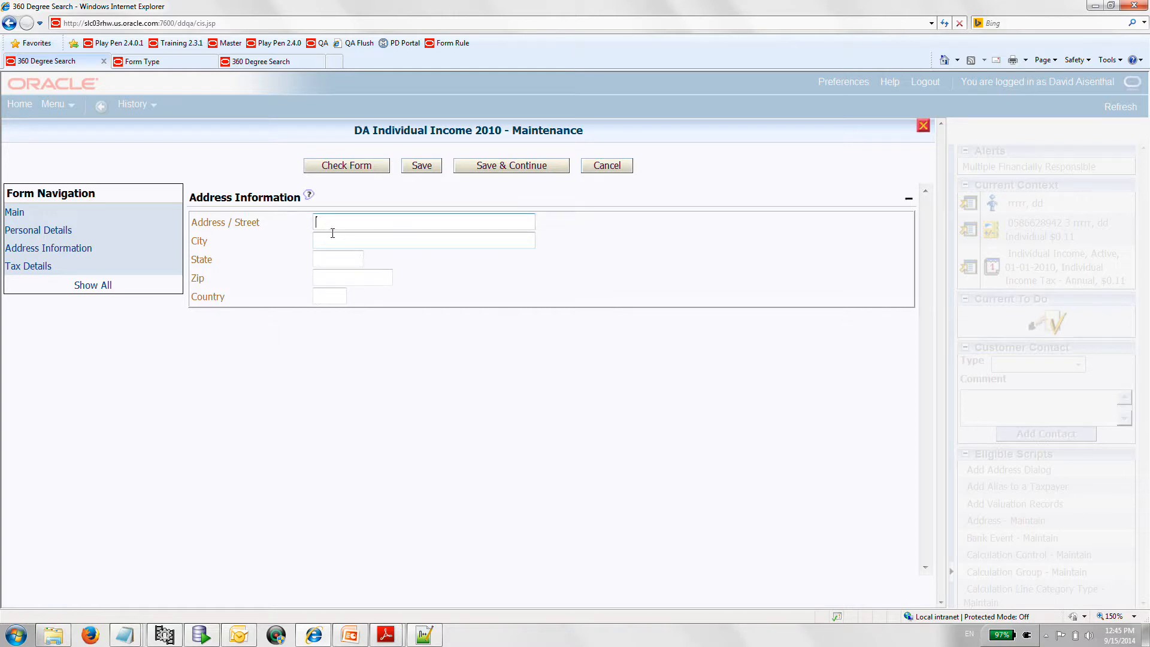
{"action": "type", "text": "123 West East Ave"}
- Complete the taxpayer's address with the city, state, zip code and country
{"action": "left_click", "coordinate": [339, 242]}
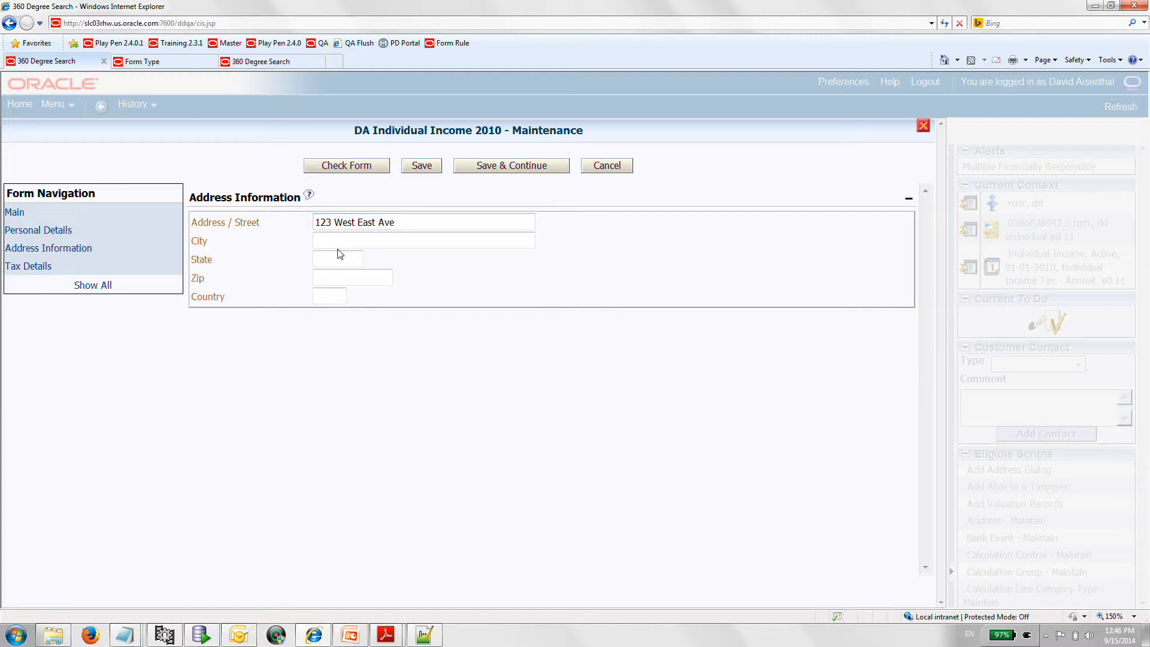
{"action": "type", "text": "New York"}
{"action": "left_click", "coordinate": [331, 255]}
{"action": "type", "text": "NY"}
{"action": "left_click", "coordinate": [343, 272]}
{"action": "type", "text": "11111"}
{"action": "left_click", "coordinate": [339, 292]}
{"action": "type", "text": "USA"}
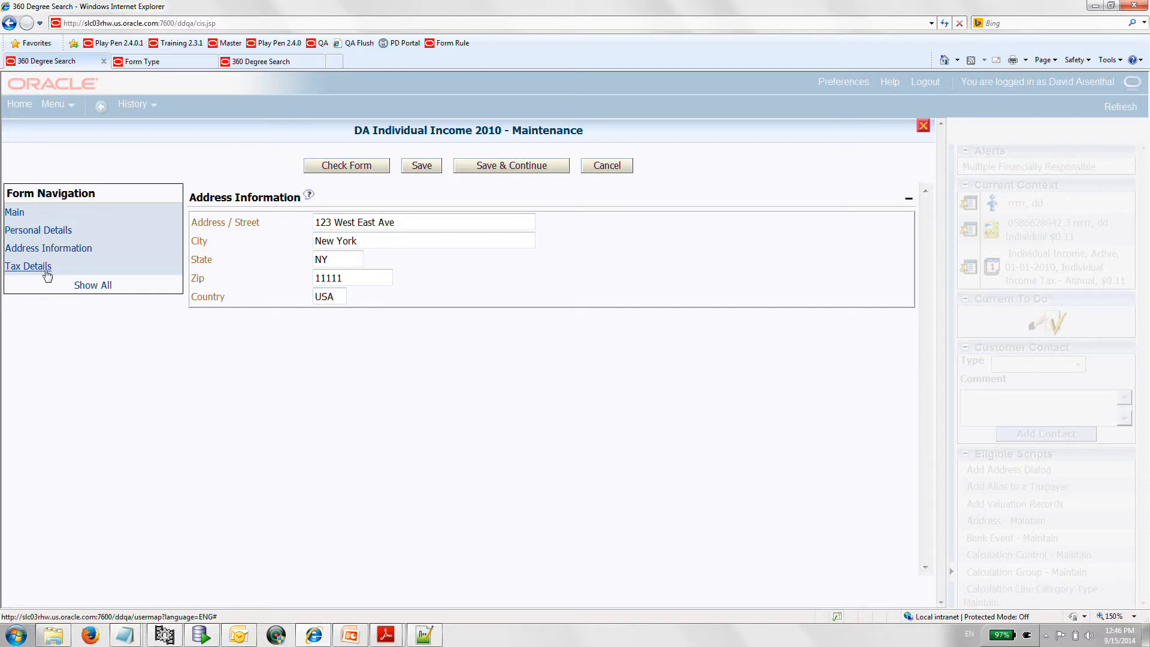
- Go to the Tax Details section and view the help text for line 40, Taxable Amount
{"action": "left_click", "coordinate": [47, 269]}
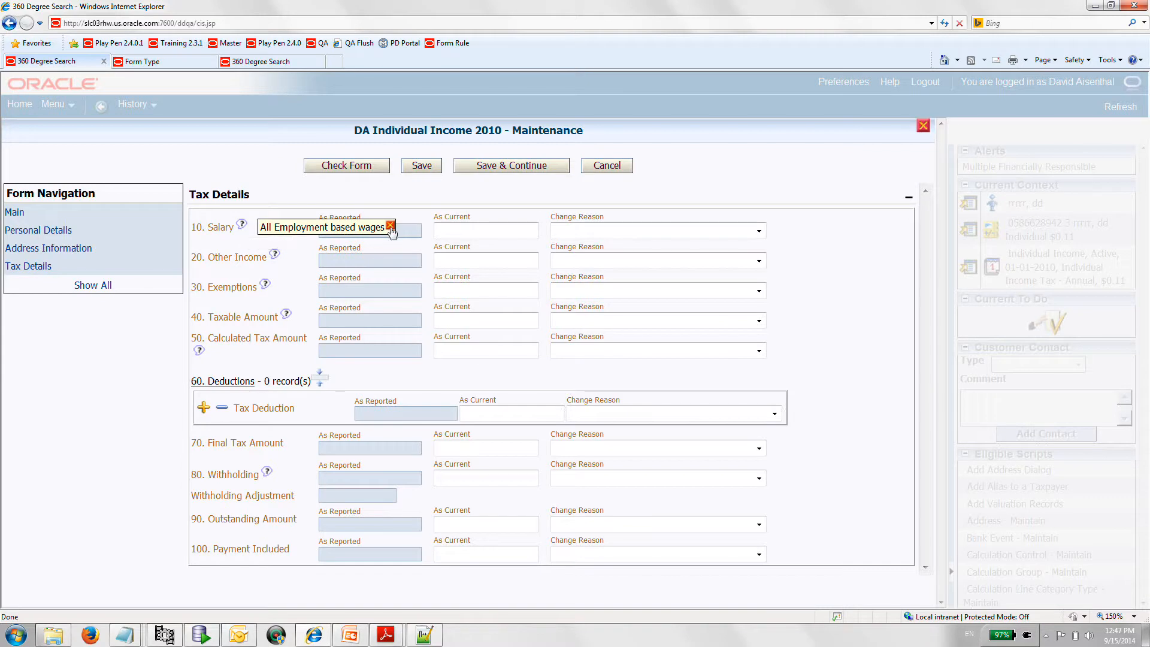
{"action": "left_click", "coordinate": [286, 313]}
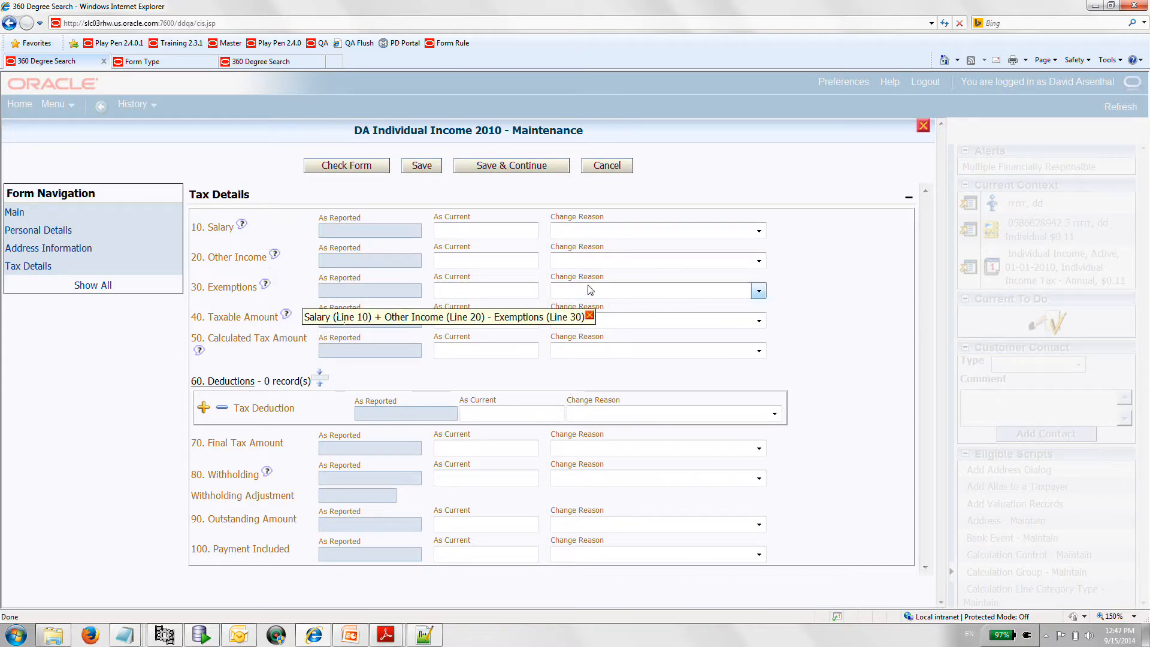
- Close the line 40 help text and enter a current salary of 100,000 and other income of 10,000
{"action": "left_click", "coordinate": [589, 316]}
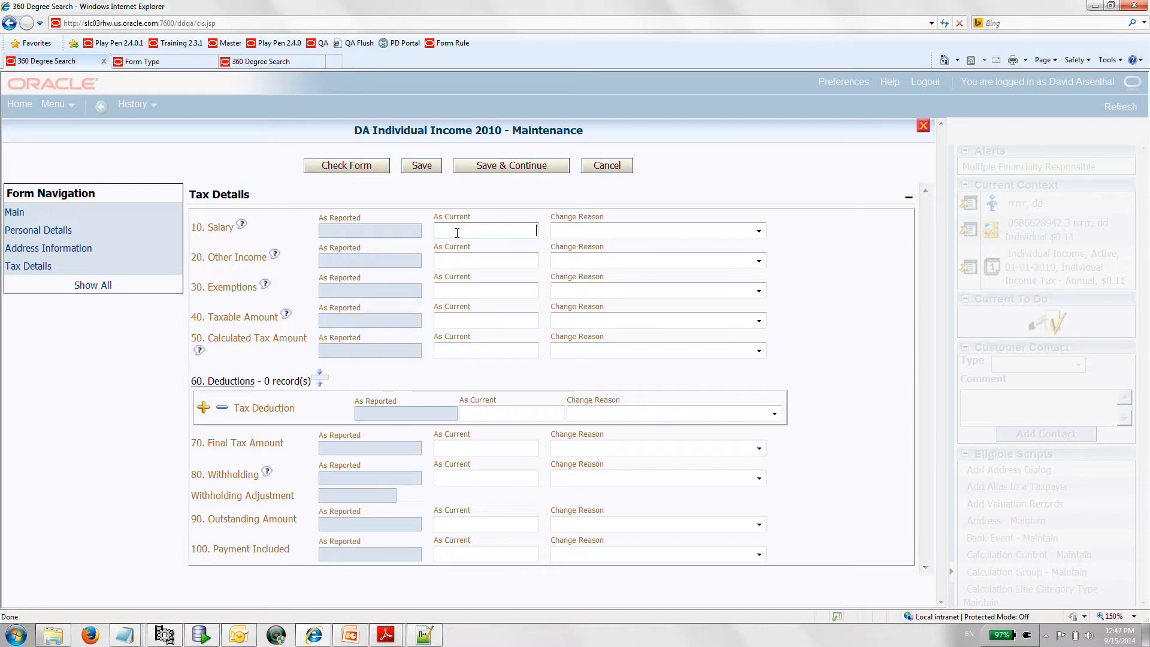
{"action": "type", "text": "10000"}
{"action": "left_click", "coordinate": [473, 256]}
{"action": "left_click", "coordinate": [510, 233]}
{"action": "double_click", "coordinate": [513, 232]}
{"action": "type", "text": "0000"}
{"action": "left_click", "coordinate": [516, 256]}
{"action": "type", "text": "10000"}
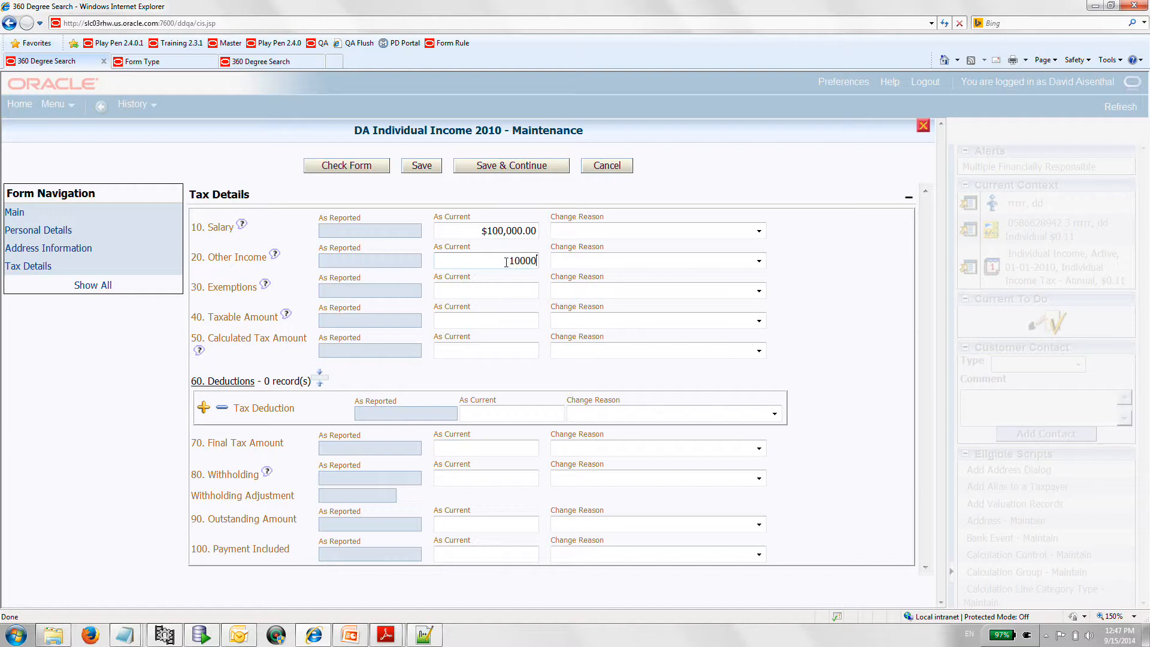
- Enter 5,000 as the current exemptions and 100,000 as the current taxable amount
{"action": "left_click", "coordinate": [479, 291]}
{"action": "type", "text": "5000"}
{"action": "left_click", "coordinate": [490, 320]}
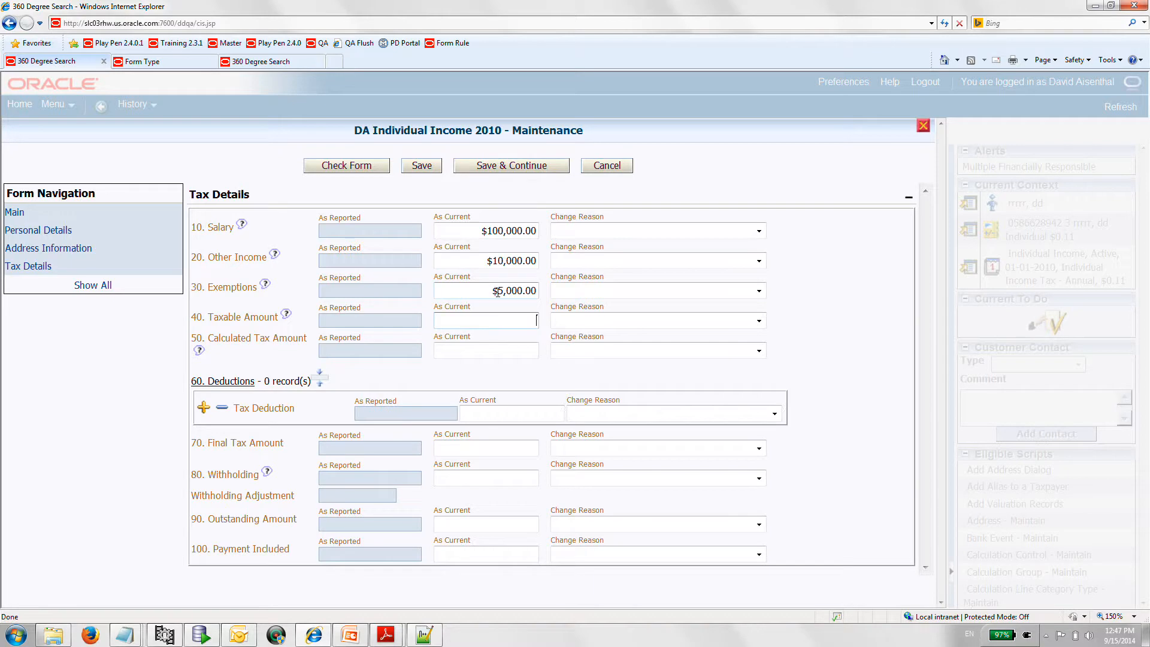
{"action": "type", "text": "10"}
{"action": "type", "text": "0000"}
- Enter 5,000 as the current calculated tax amount on line 50
{"action": "left_click", "coordinate": [487, 348]}
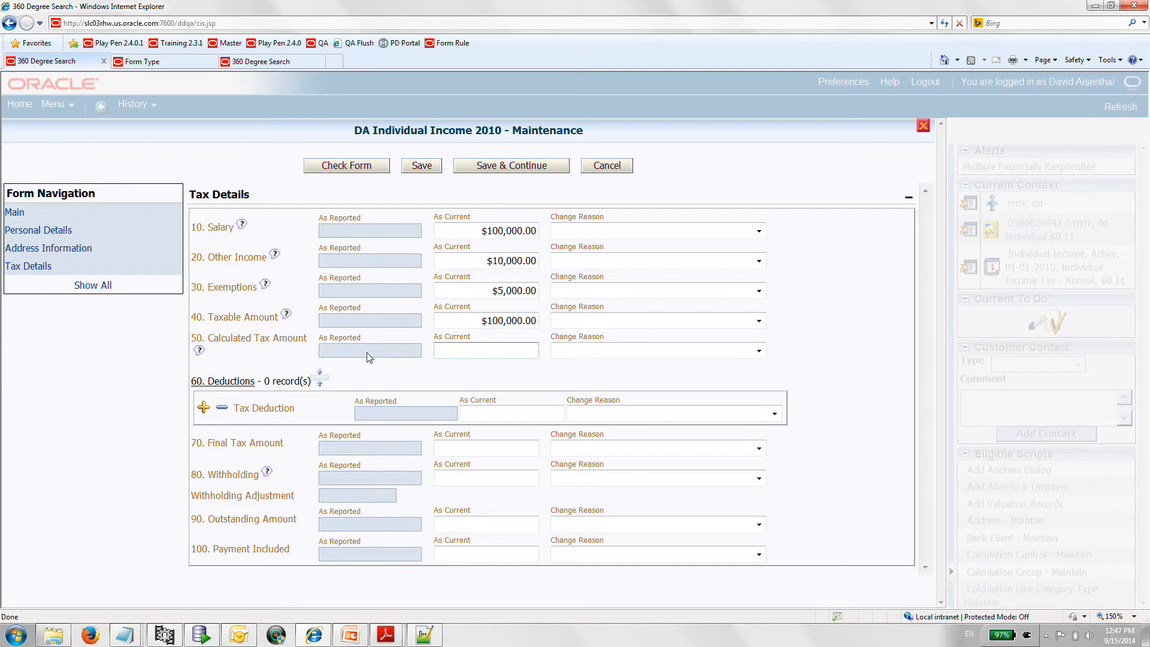
{"action": "type", "text": "000"}
{"action": "left_click", "coordinate": [430, 379]}
{"action": "double_click", "coordinate": [494, 353]}
{"action": "left_click", "coordinate": [382, 351]}
- Enter a tax deduction of 100 on line 60 and add a second deduction record of 100
{"action": "left_click", "coordinate": [472, 414]}
{"action": "type", "text": "100"}
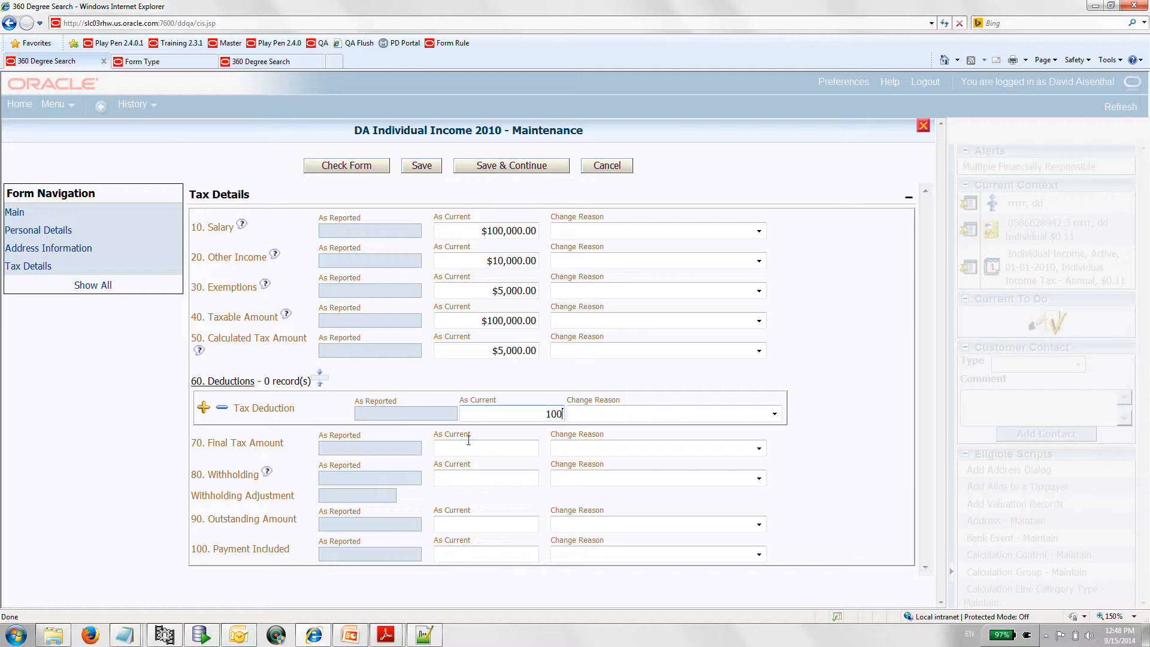
{"action": "left_click", "coordinate": [203, 407]}
{"action": "left_click", "coordinate": [468, 453]}
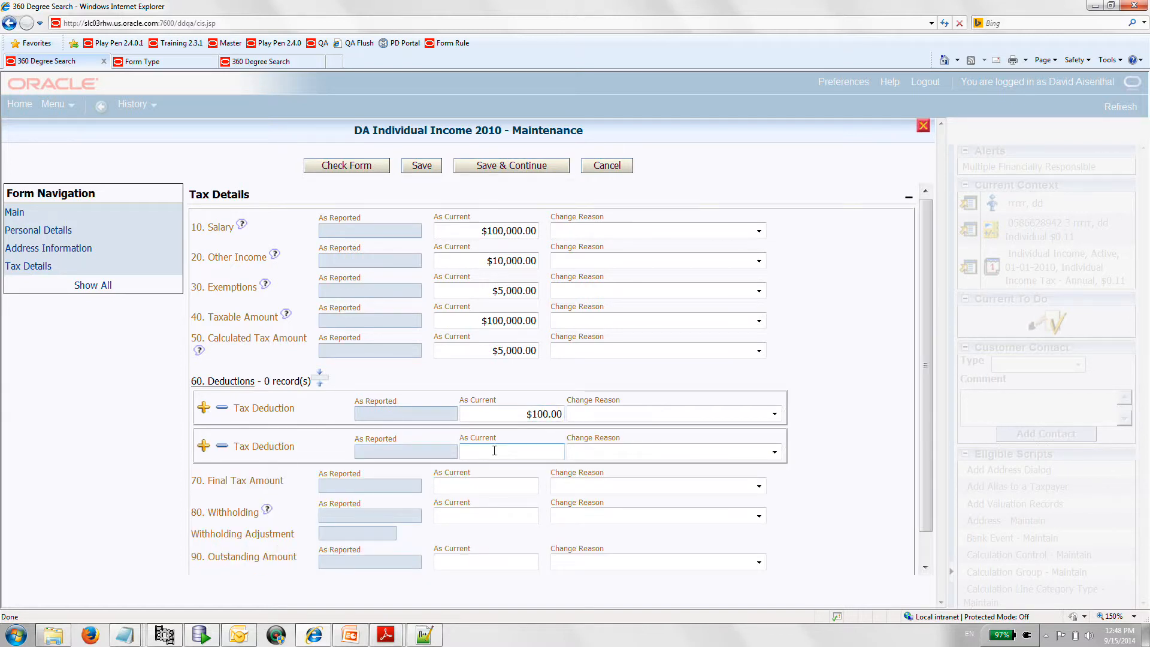
{"action": "type", "text": "100"}
{"action": "left_click", "coordinate": [499, 468]}
- Set the current final tax amount to 4,800 and the withholding to 4,500
{"action": "left_click", "coordinate": [492, 485]}
{"action": "type", "text": "4,800"}
{"action": "left_click", "coordinate": [484, 512]}
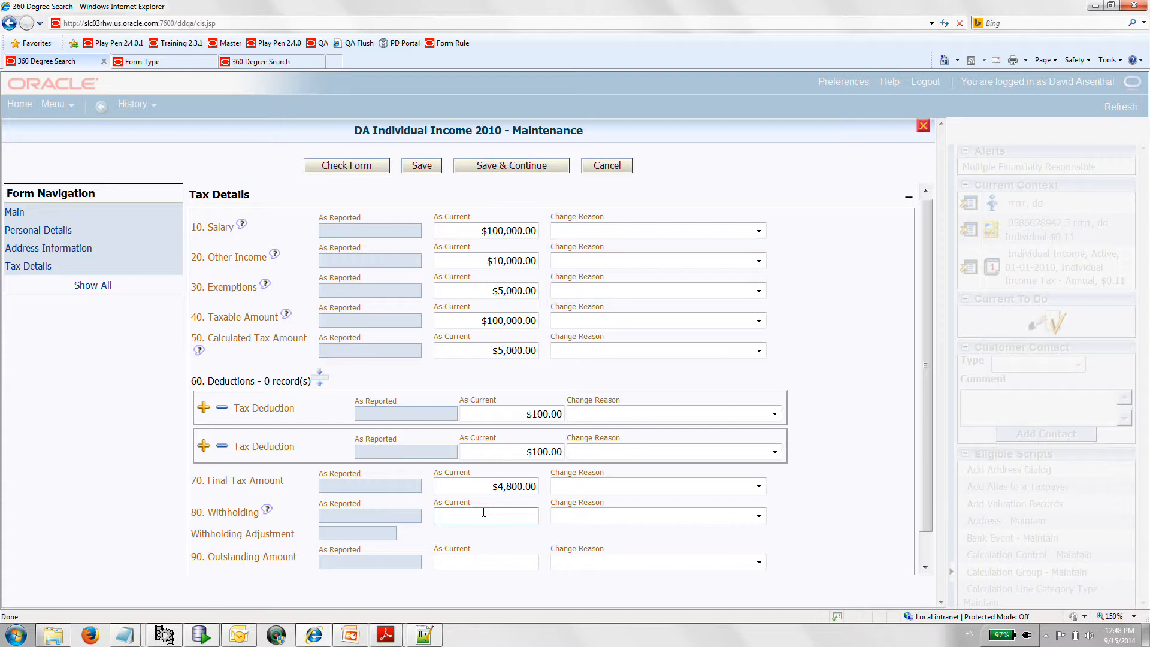
{"action": "type", "text": "4500"}
{"action": "key", "text": "Tab"}
- Enter 300 as the current outstanding amount and 300 as the payment included
{"action": "left_click", "coordinate": [482, 558]}
{"action": "type", "text": "300"}
{"action": "key", "text": "Tab"}
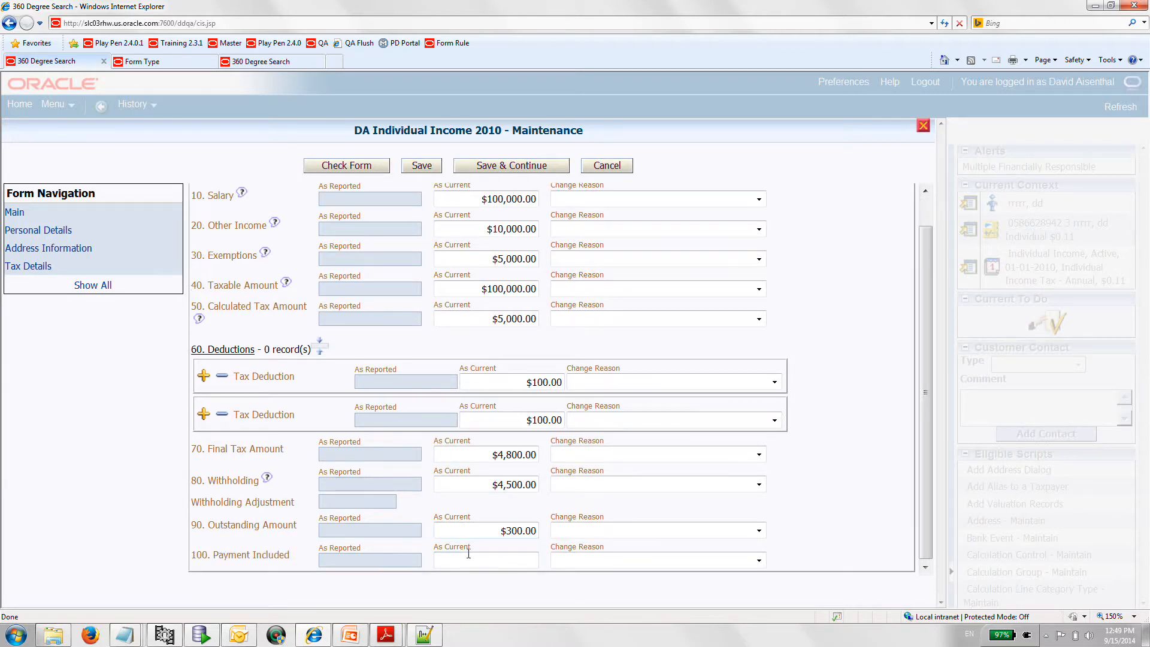
{"action": "left_click", "coordinate": [470, 563]}
{"action": "type", "text": "300"}
- Save the completed tax form and validate it
{"action": "left_click", "coordinate": [451, 530]}
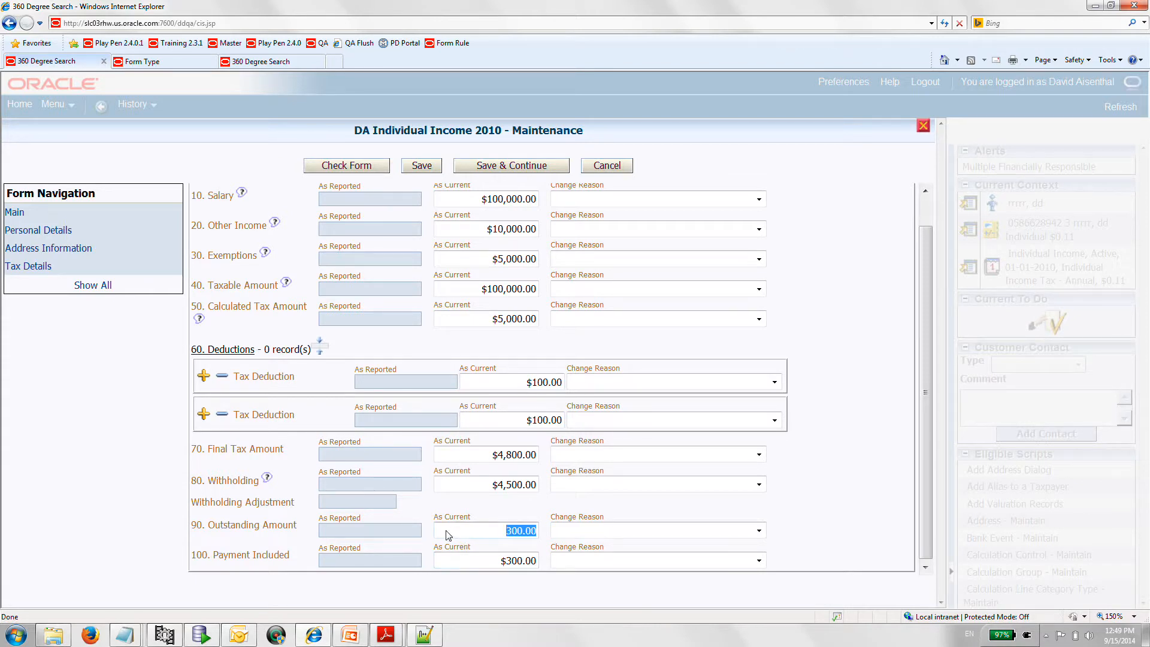
{"action": "left_click", "coordinate": [446, 532]}
{"action": "left_click", "coordinate": [422, 169]}
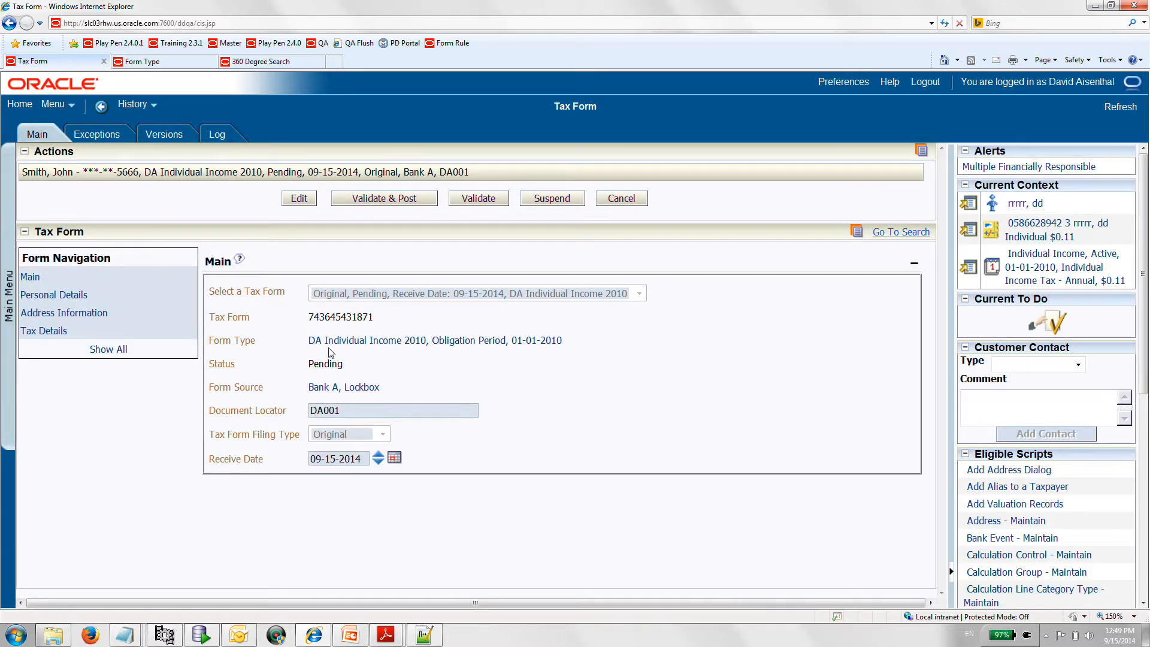
{"action": "left_click", "coordinate": [472, 203]}
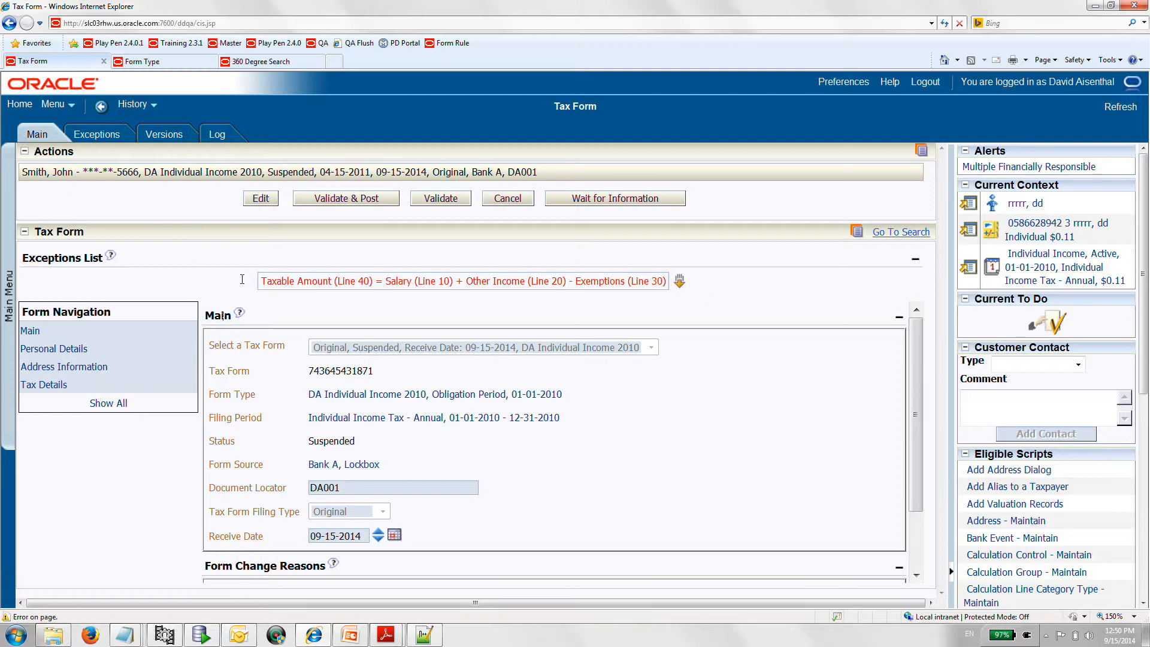
- Examine the suspended form's Tax Details section for the line that caused the exception
{"action": "left_click", "coordinate": [57, 387]}
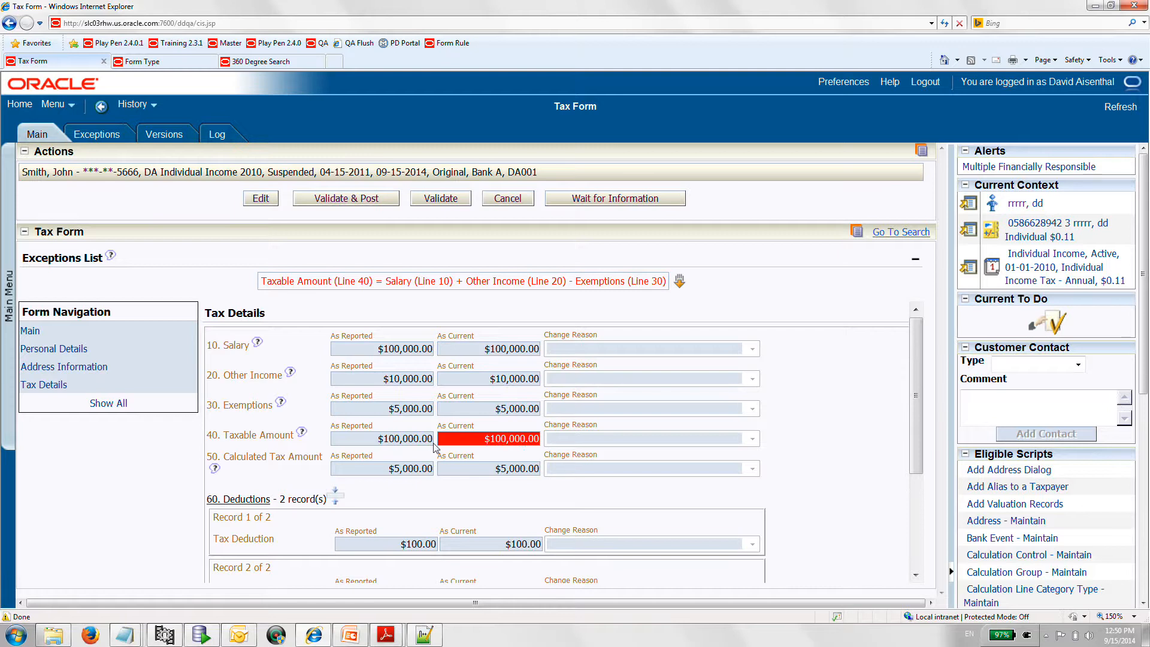
{"action": "scroll", "coordinate": [450, 437], "scroll_direction": "down", "scroll_amount": 1}
{"action": "scroll", "coordinate": [451, 437], "scroll_direction": "down", "scroll_amount": 2}
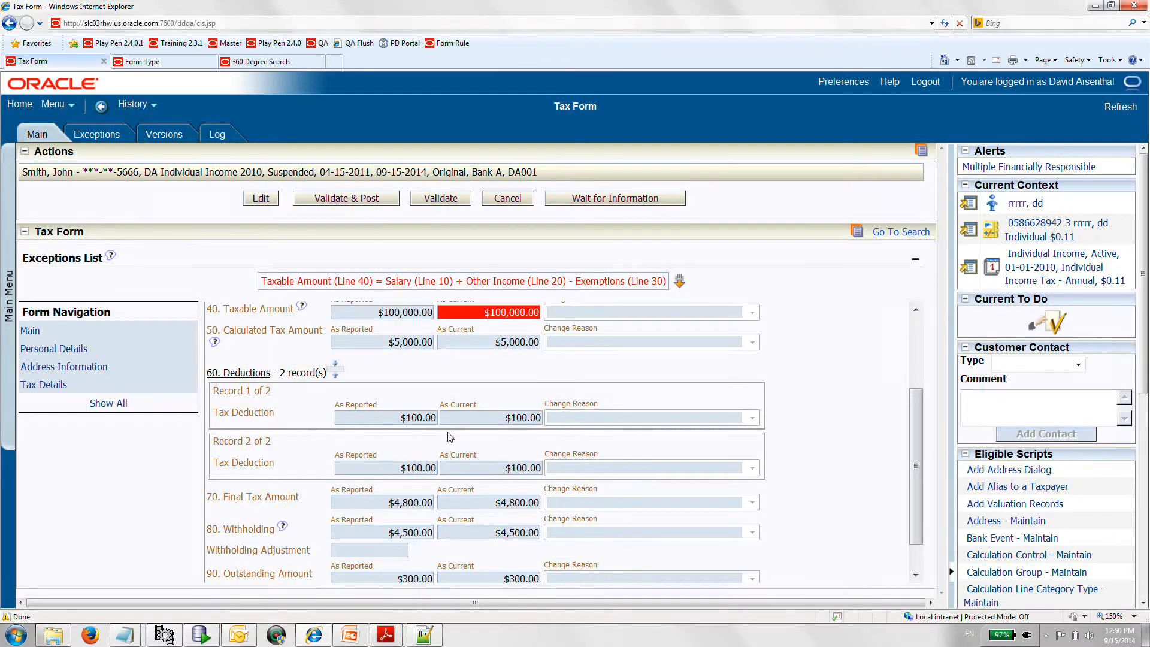
{"action": "scroll", "coordinate": [451, 437], "scroll_direction": "up", "scroll_amount": 2}
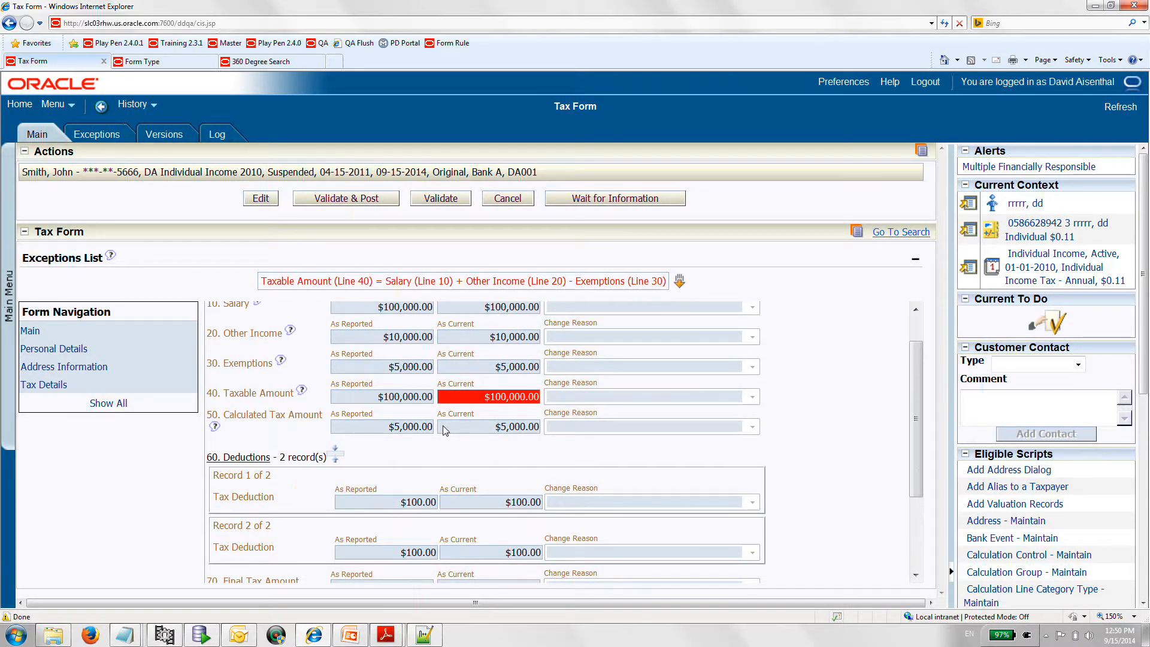
{"action": "scroll", "coordinate": [448, 435], "scroll_direction": "up", "scroll_amount": 1}
- Edit the form, set the current taxable amount on line 40 to 105,000, and try to save
{"action": "left_click", "coordinate": [266, 202]}
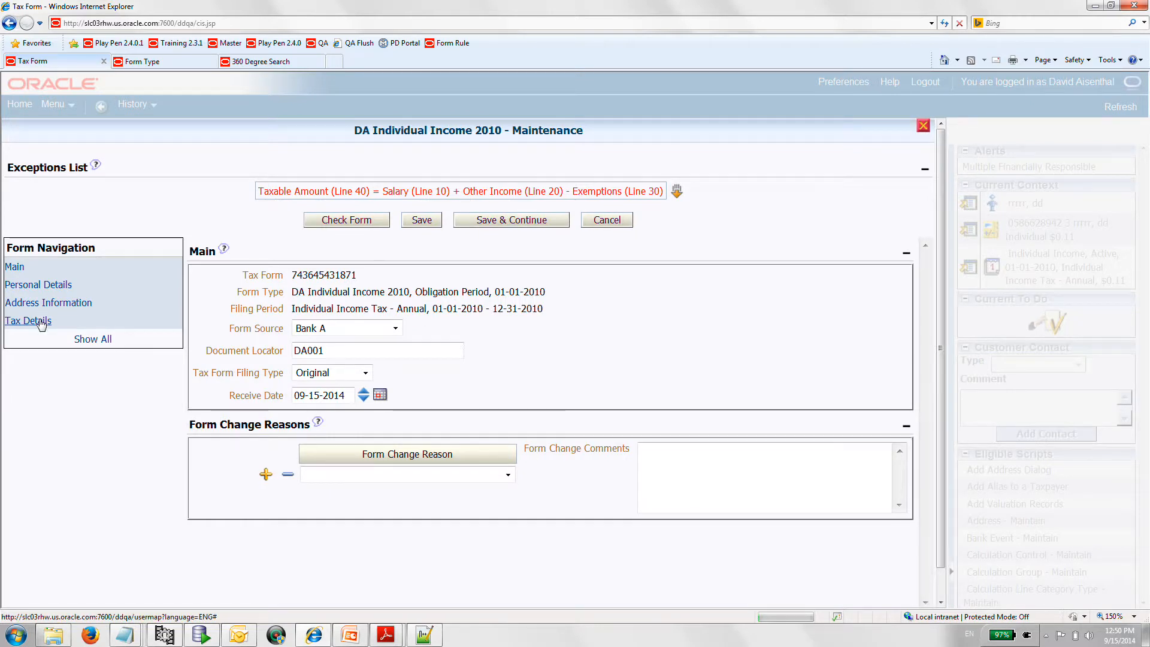
{"action": "left_click", "coordinate": [40, 322]}
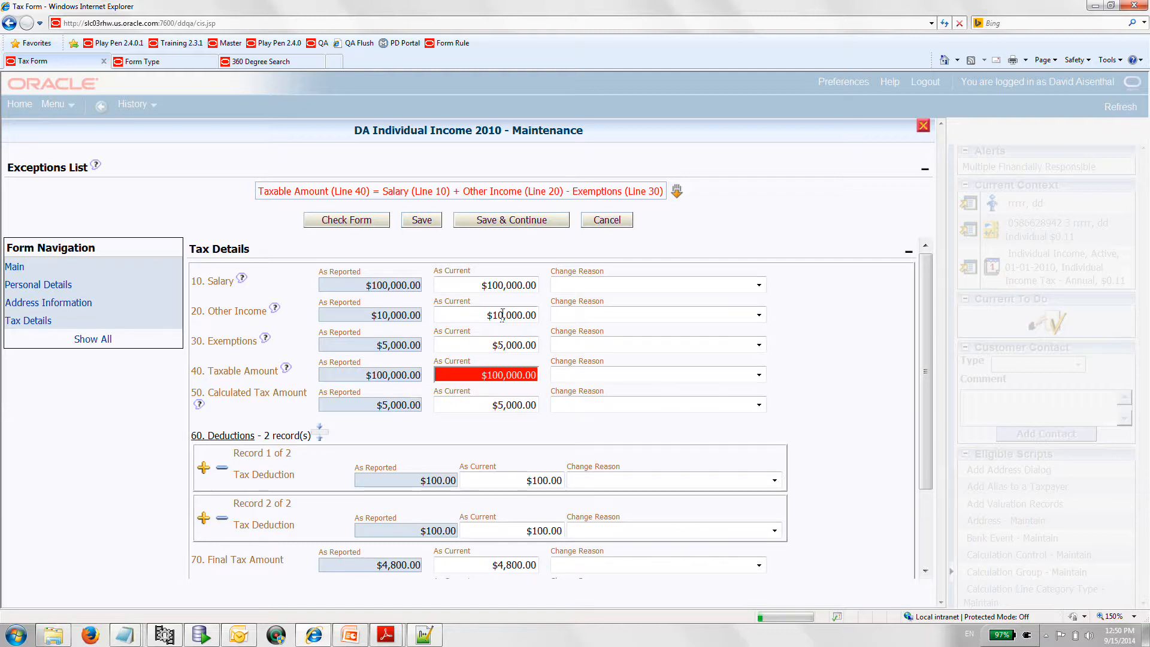
{"action": "left_click", "coordinate": [492, 376]}
{"action": "type", "text": "105,"}
{"action": "type", "text": "000"}
{"action": "left_click", "coordinate": [519, 406]}
{"action": "left_click", "coordinate": [417, 222]}
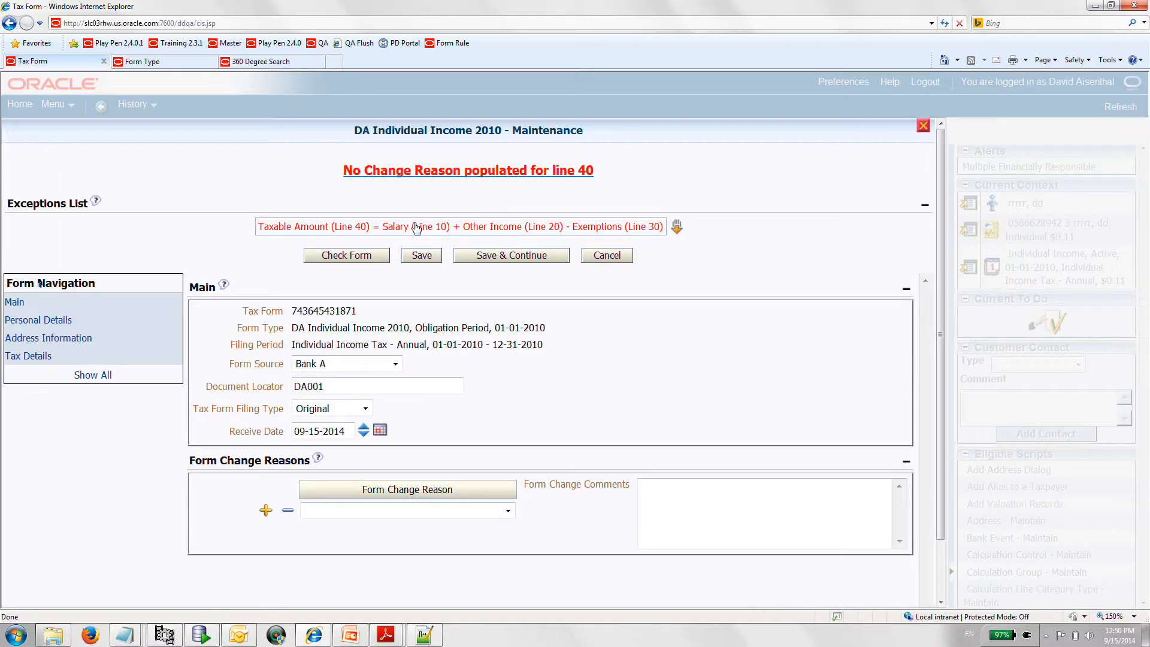
- Set the change reason for line 40, Taxable Amount, to Correct Calculation Error and save the form
{"action": "left_click", "coordinate": [29, 358]}
{"action": "left_click", "coordinate": [758, 410]}
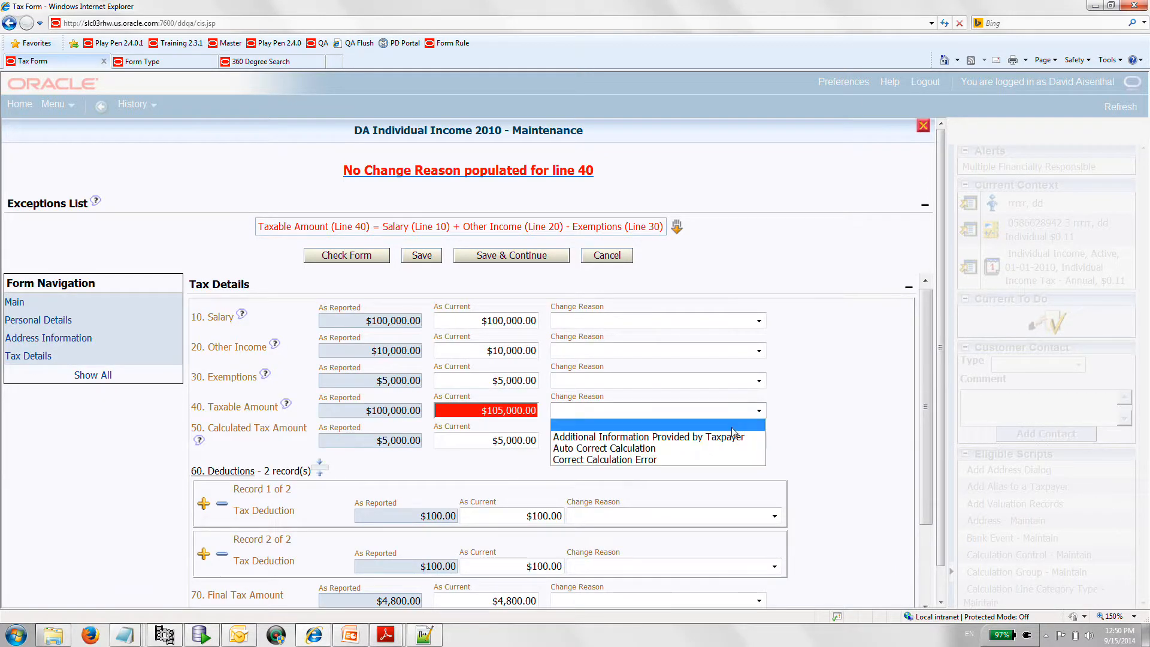
{"action": "left_click", "coordinate": [707, 460]}
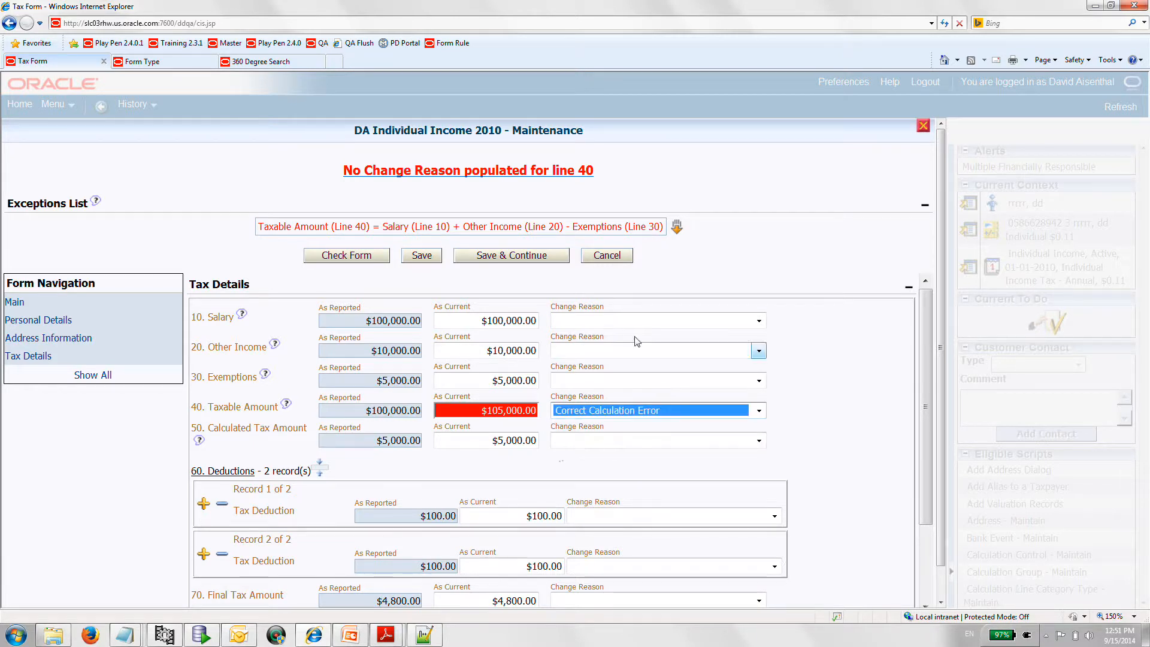
{"action": "left_click", "coordinate": [423, 255]}
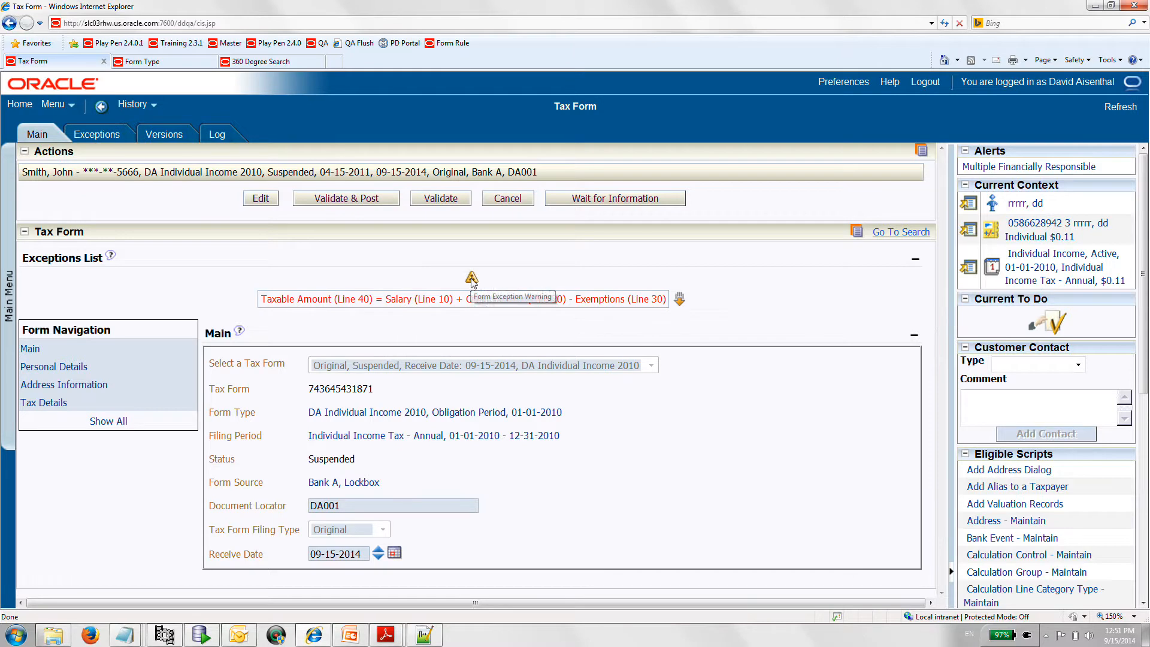
- Check the form exception warning and validate the corrected tax form again
{"action": "left_click", "coordinate": [471, 279]}
{"action": "left_click", "coordinate": [710, 263]}
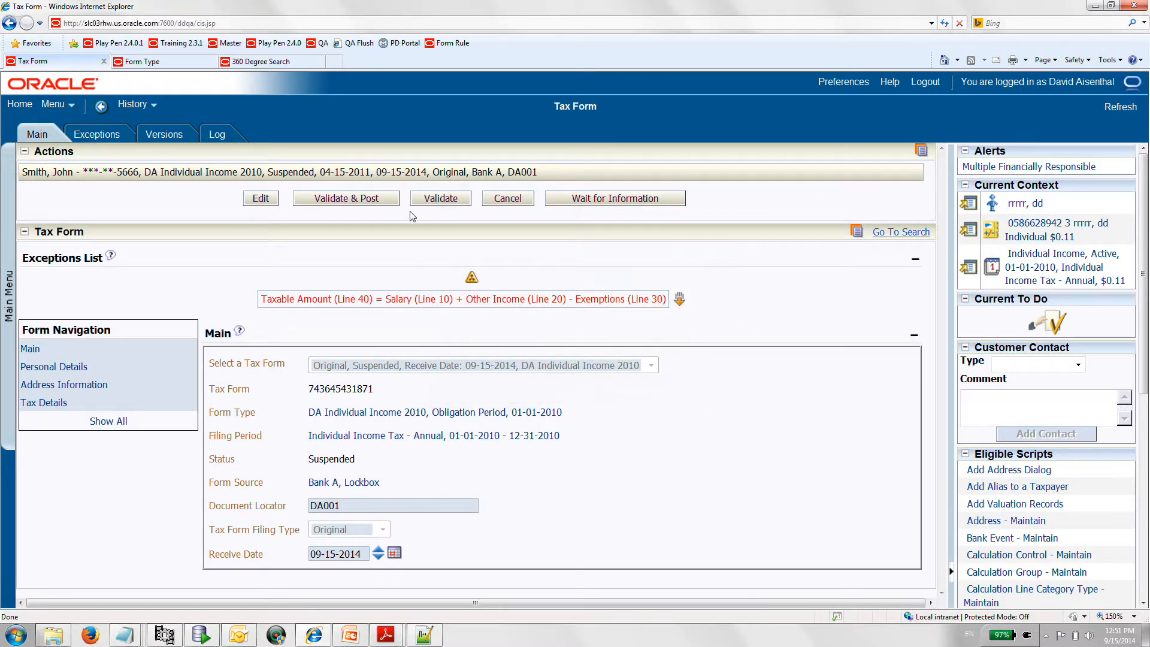
{"action": "left_click", "coordinate": [439, 201]}
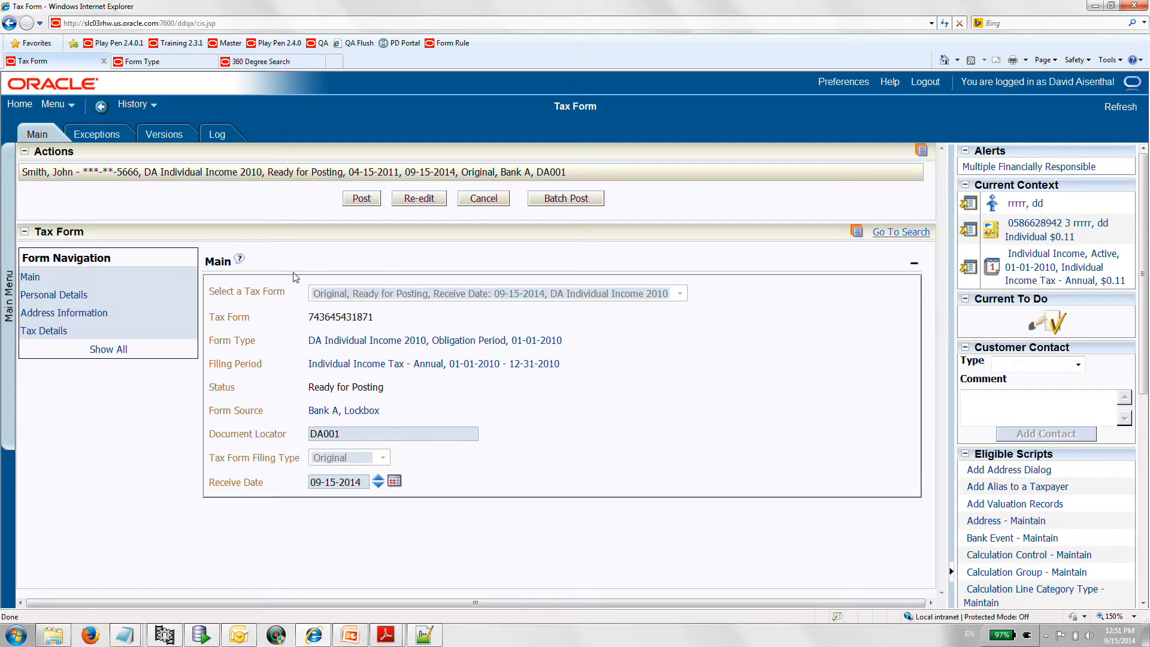
- Review the validated form's Tax Details, comparing reported and current amounts and change reasons down to line 100, Payment Included
{"action": "left_click", "coordinate": [47, 331]}
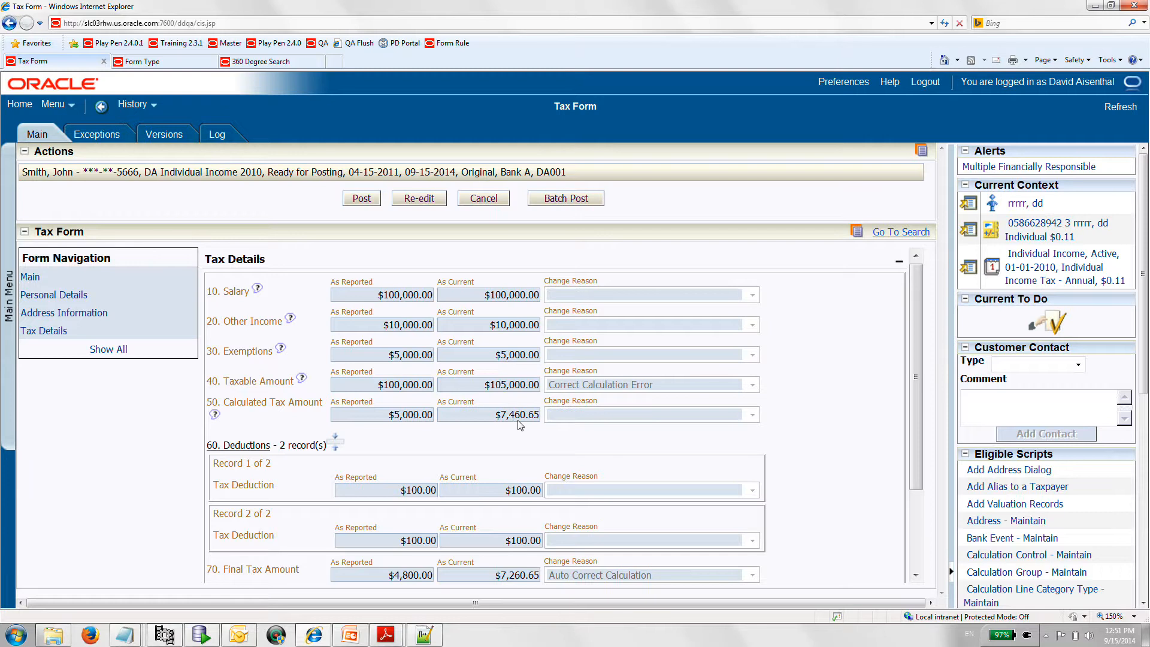
{"action": "scroll", "coordinate": [520, 425], "scroll_direction": "down", "scroll_amount": 1}
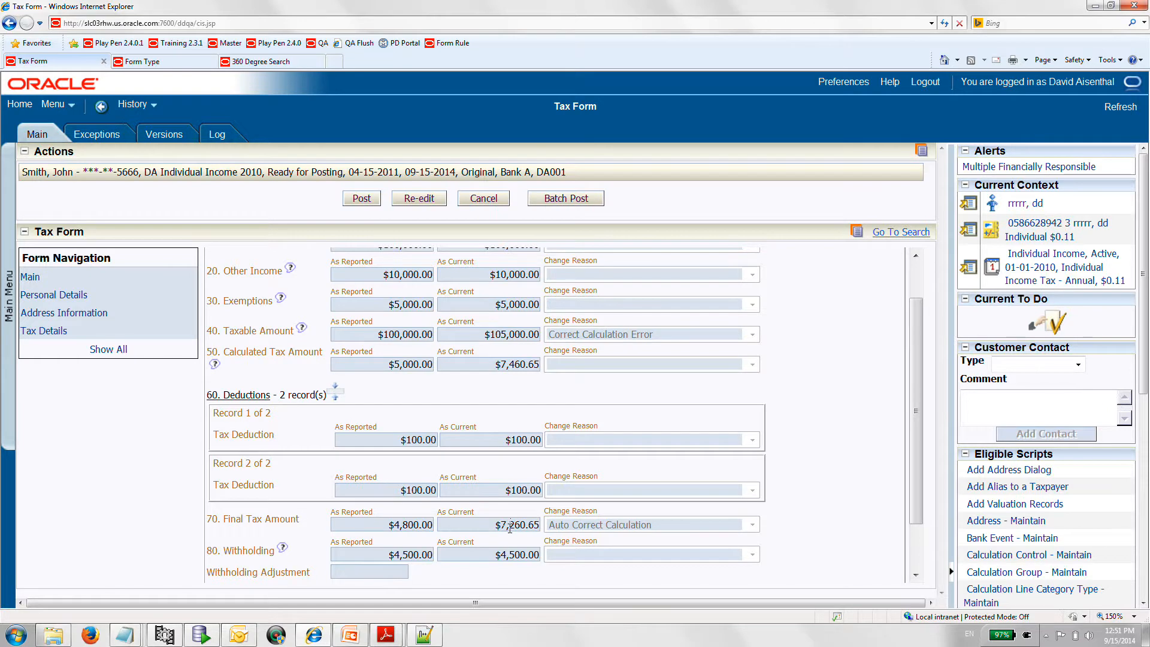
{"action": "scroll", "coordinate": [510, 526], "scroll_direction": "down", "scroll_amount": 1}
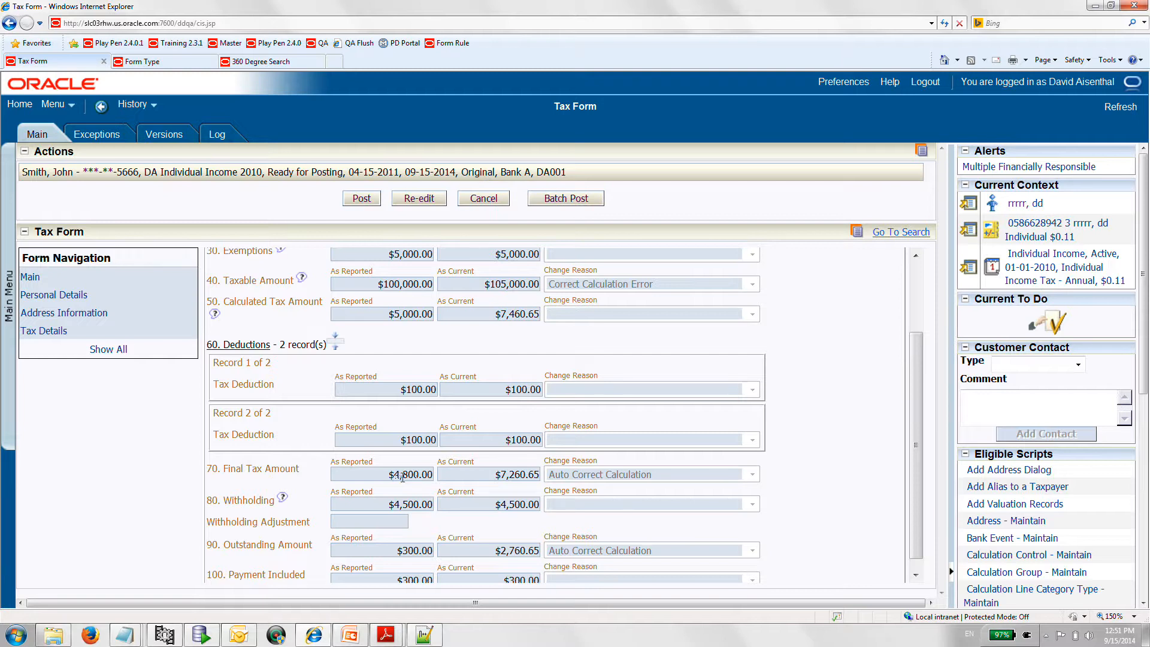
{"action": "scroll", "coordinate": [508, 519], "scroll_direction": "down", "scroll_amount": 1}
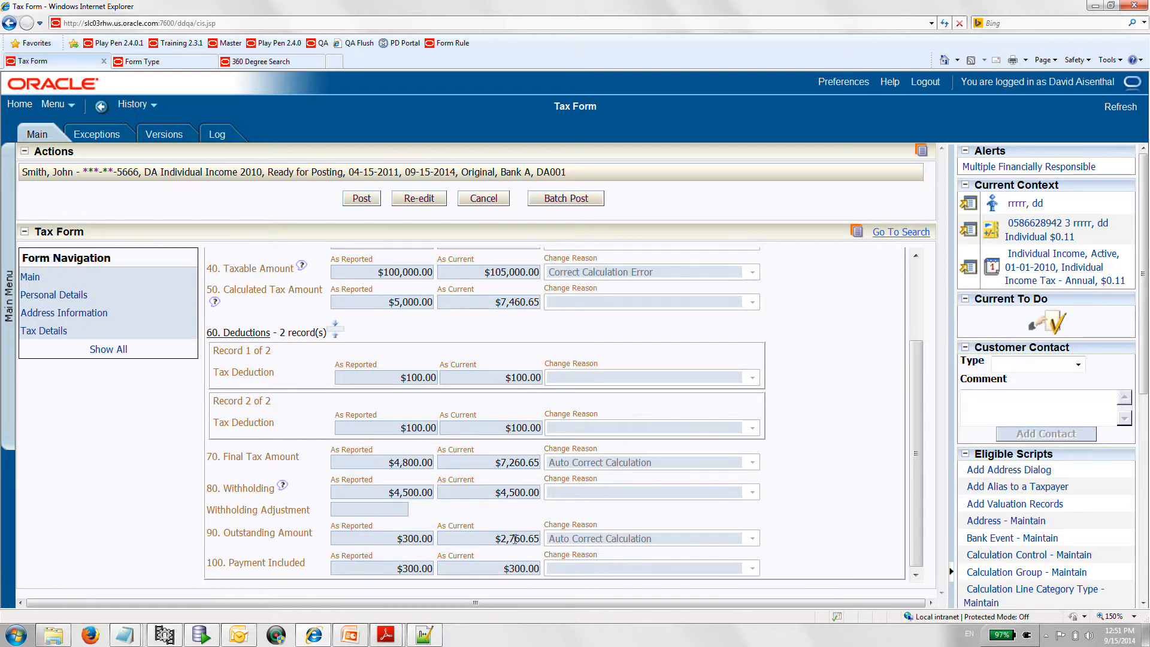
{"action": "left_click", "coordinate": [497, 543]}
{"action": "left_click", "coordinate": [512, 571]}
{"action": "scroll", "coordinate": [240, 251], "scroll_direction": "up", "scroll_amount": 3}
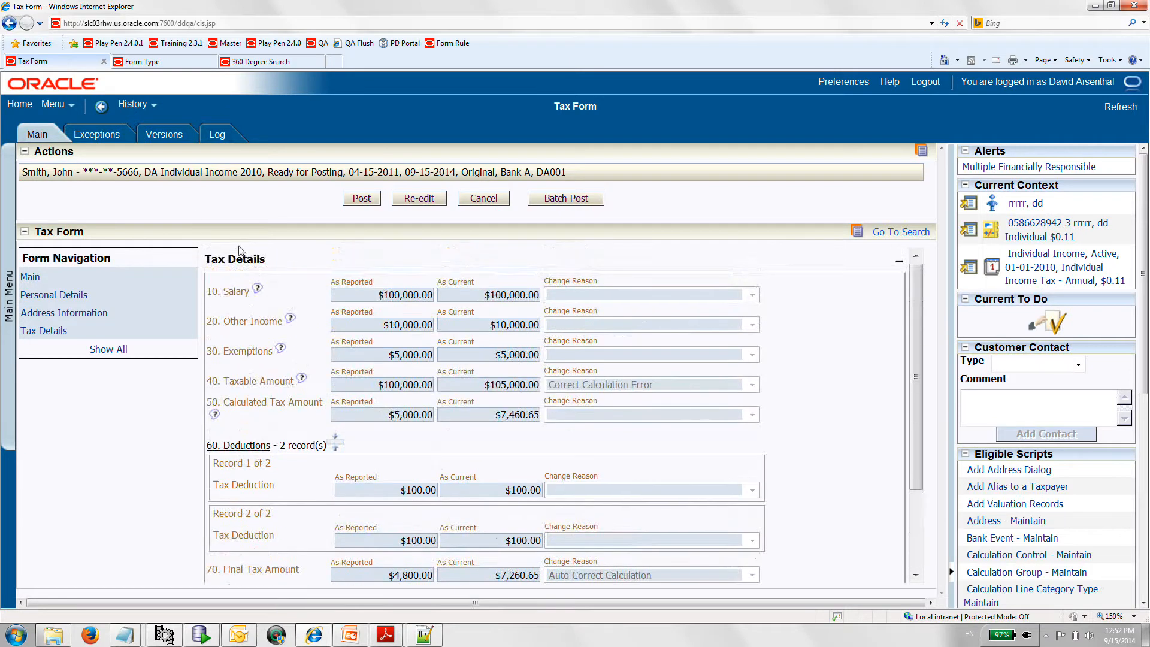
- View the details of the form's taxable amount exception, and open the oldest and newest versions of the form
{"action": "left_click", "coordinate": [107, 138]}
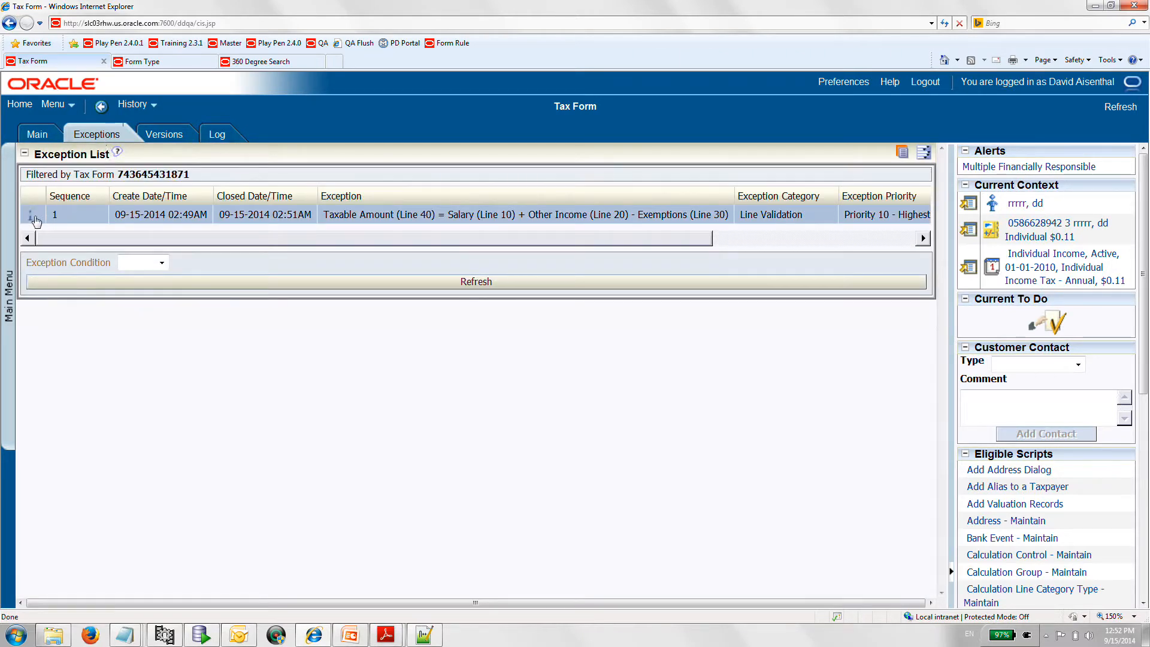
{"action": "left_click", "coordinate": [34, 220]}
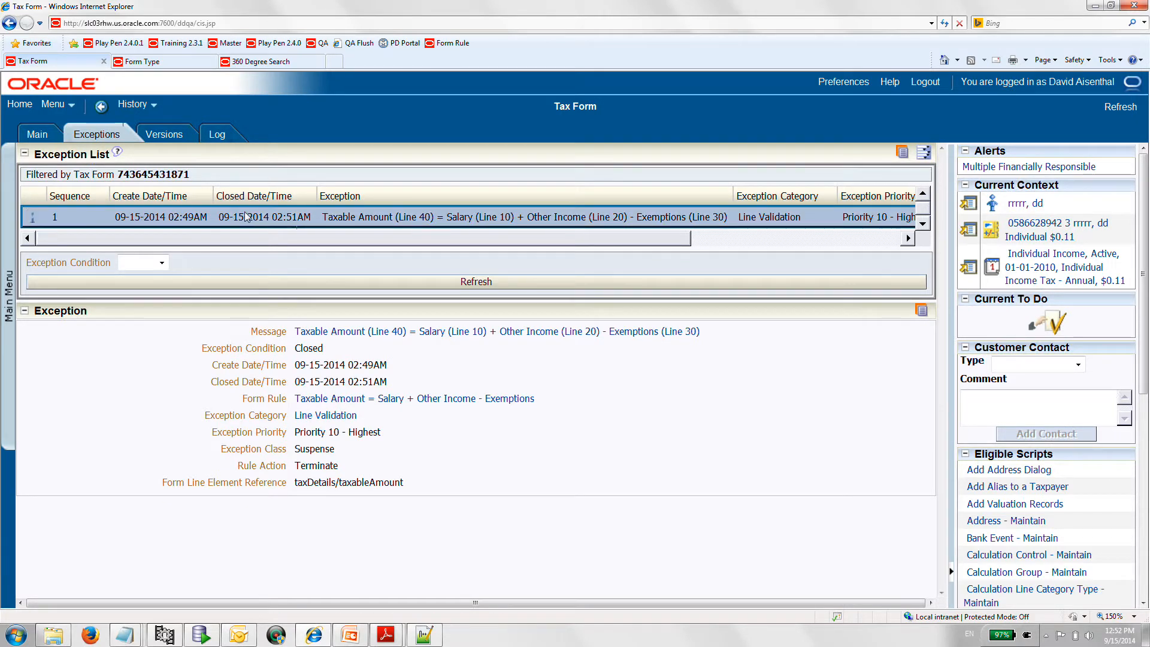
{"action": "left_click", "coordinate": [173, 137]}
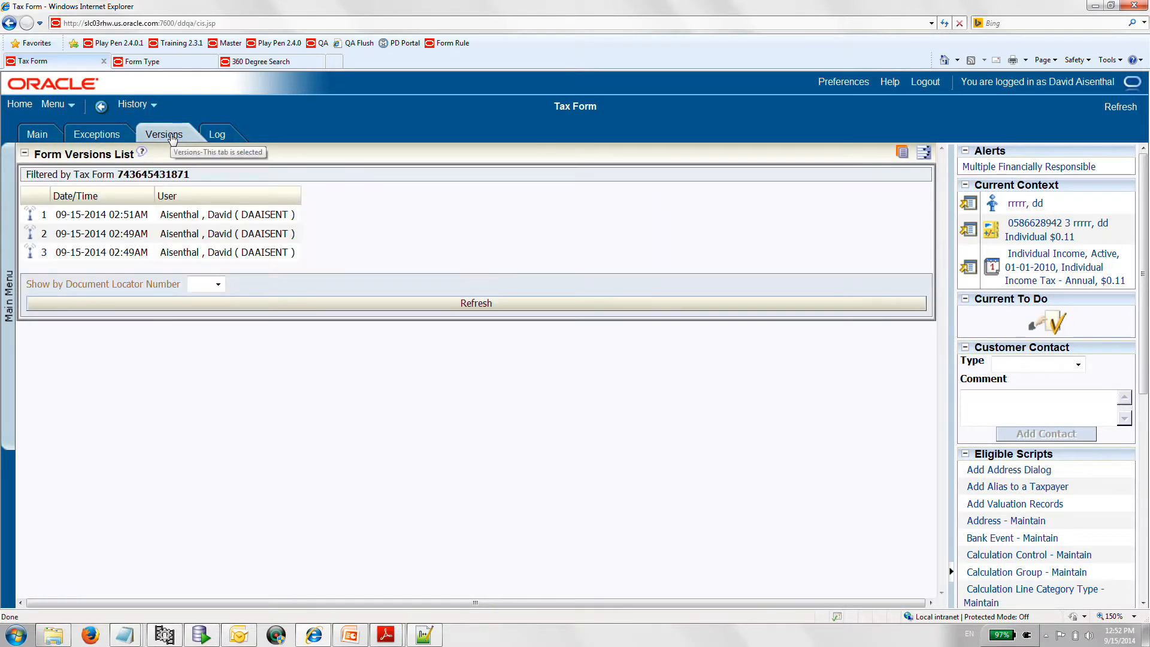
{"action": "left_click", "coordinate": [33, 258]}
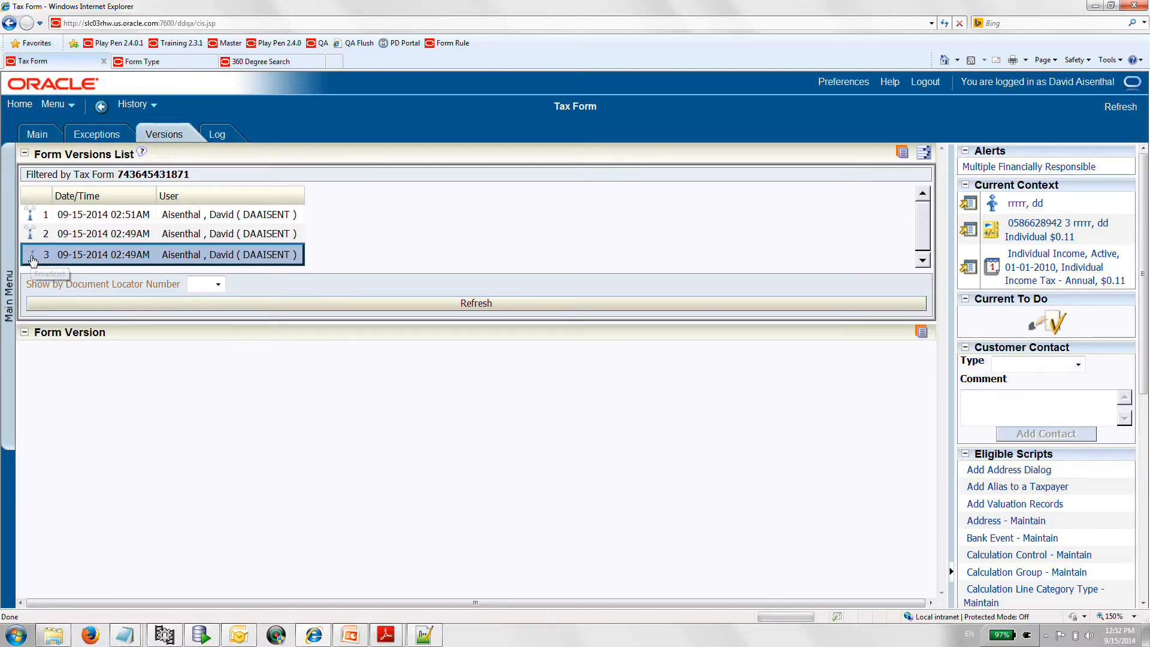
{"action": "left_click", "coordinate": [30, 220]}
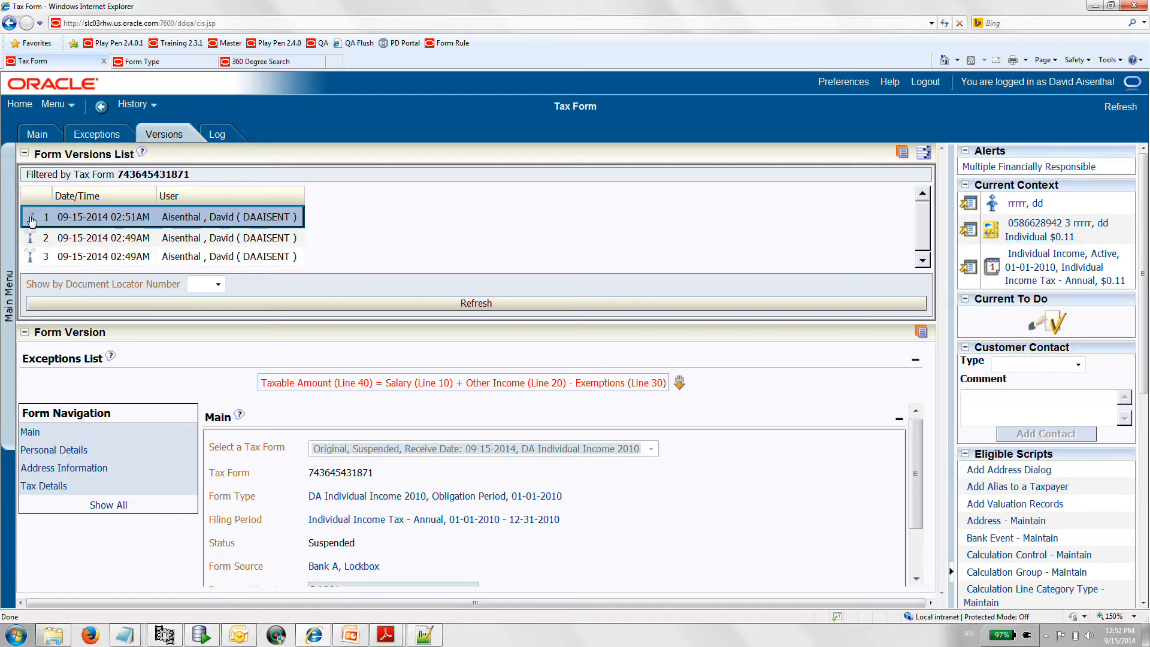
- View the tax form's log entries and return to the form's Personal Details section
{"action": "left_click", "coordinate": [220, 136]}
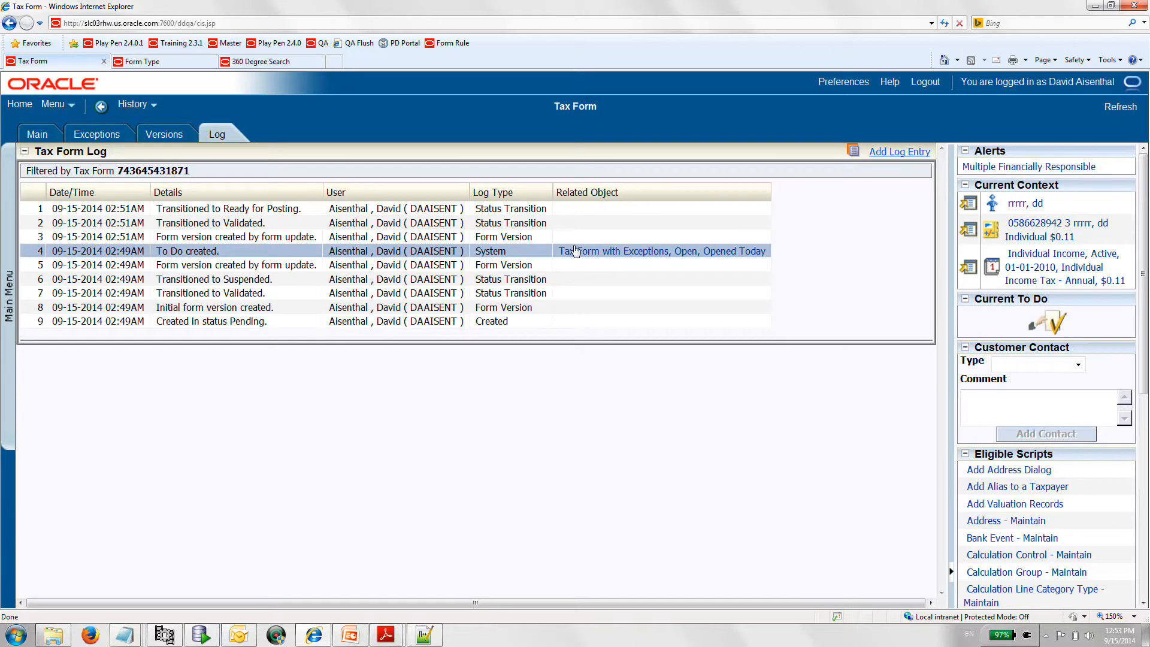
{"action": "left_click", "coordinate": [45, 134]}
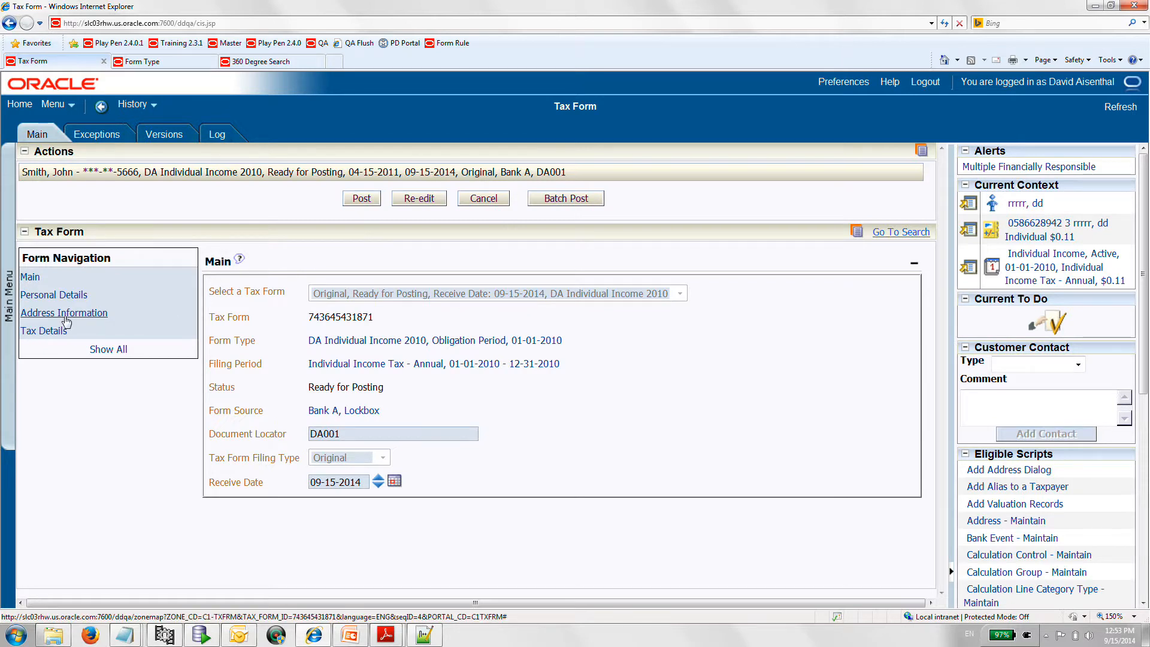
{"action": "left_click", "coordinate": [57, 298]}
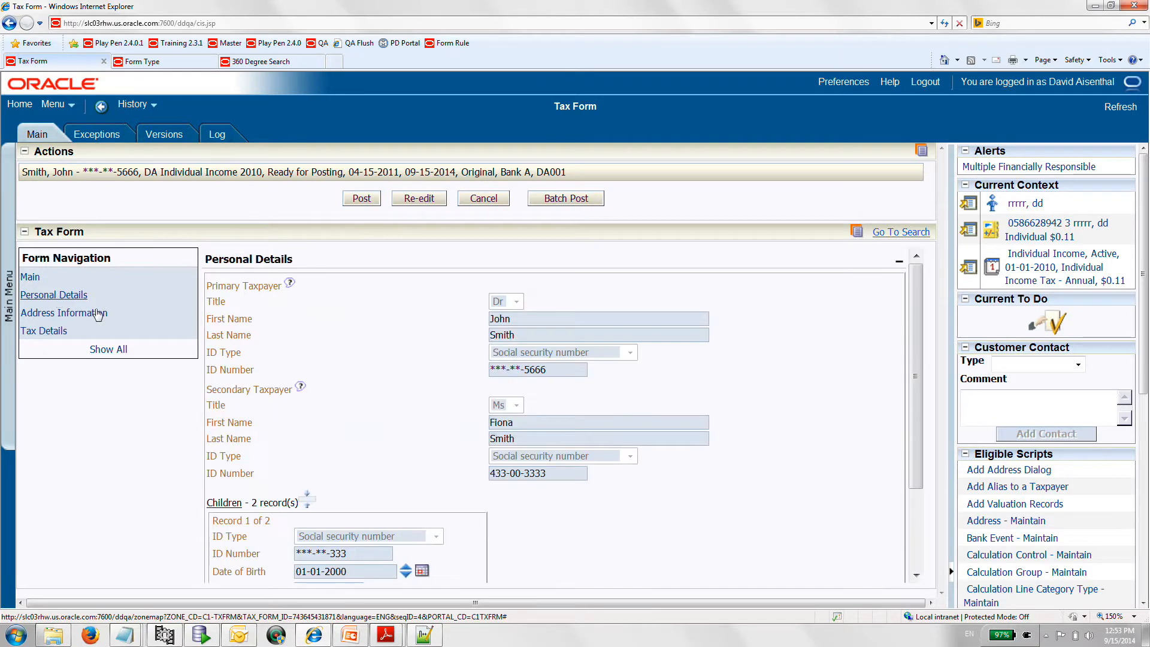
- Re-edit the tax form, complete the first child's ID number in Personal Details, and save the form
{"action": "scroll", "coordinate": [398, 426], "scroll_direction": "down", "scroll_amount": 3}
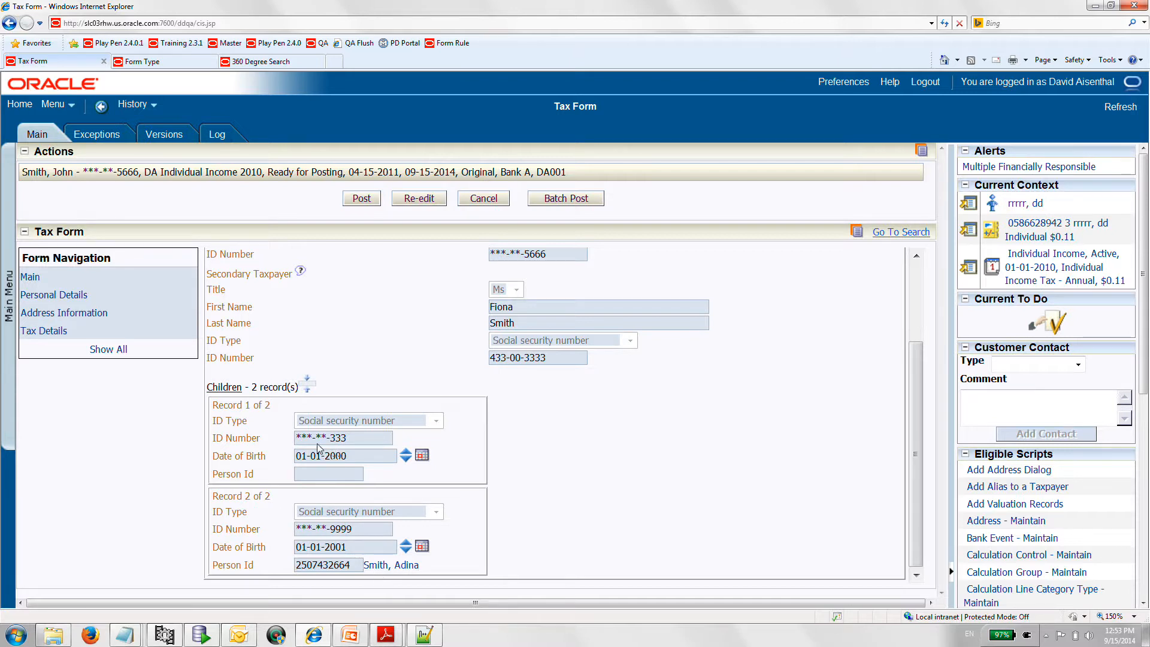
{"action": "scroll", "coordinate": [318, 448], "scroll_direction": "up", "scroll_amount": 3}
{"action": "left_click", "coordinate": [417, 199]}
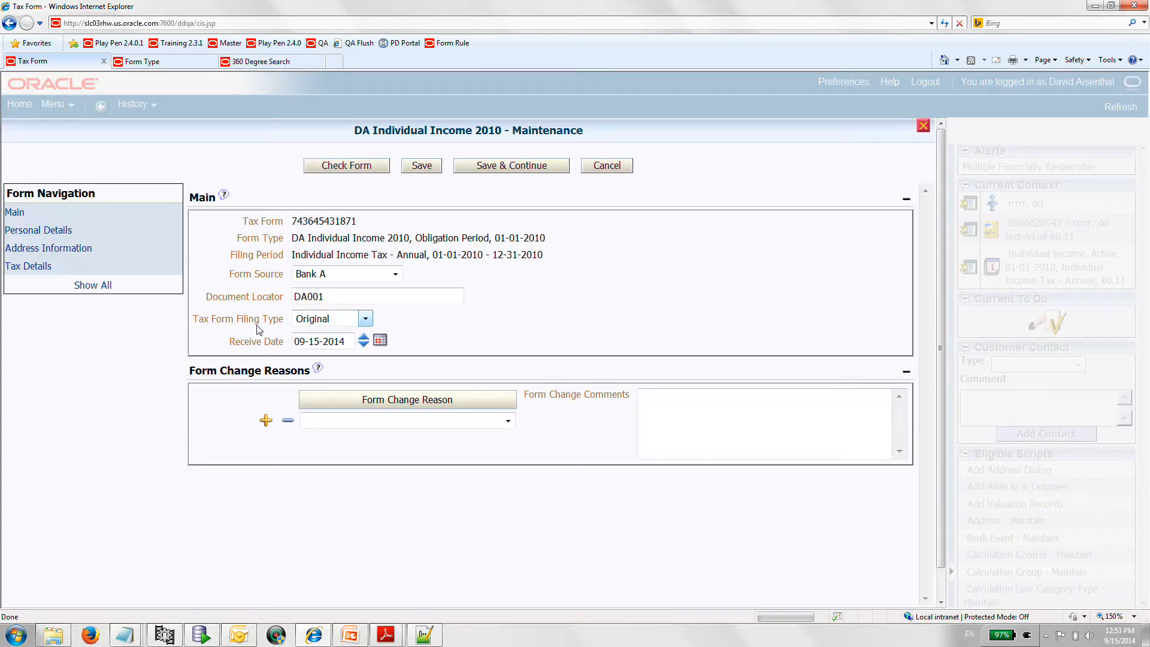
{"action": "left_click", "coordinate": [39, 231]}
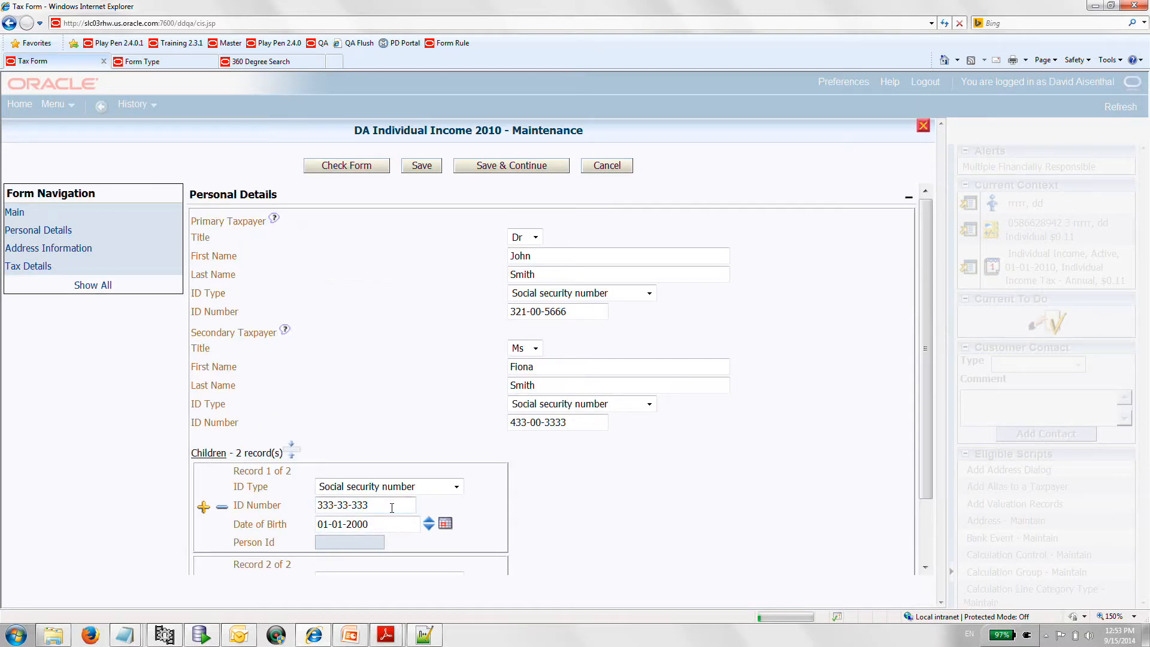
{"action": "scroll", "coordinate": [392, 509], "scroll_direction": "down", "scroll_amount": 2}
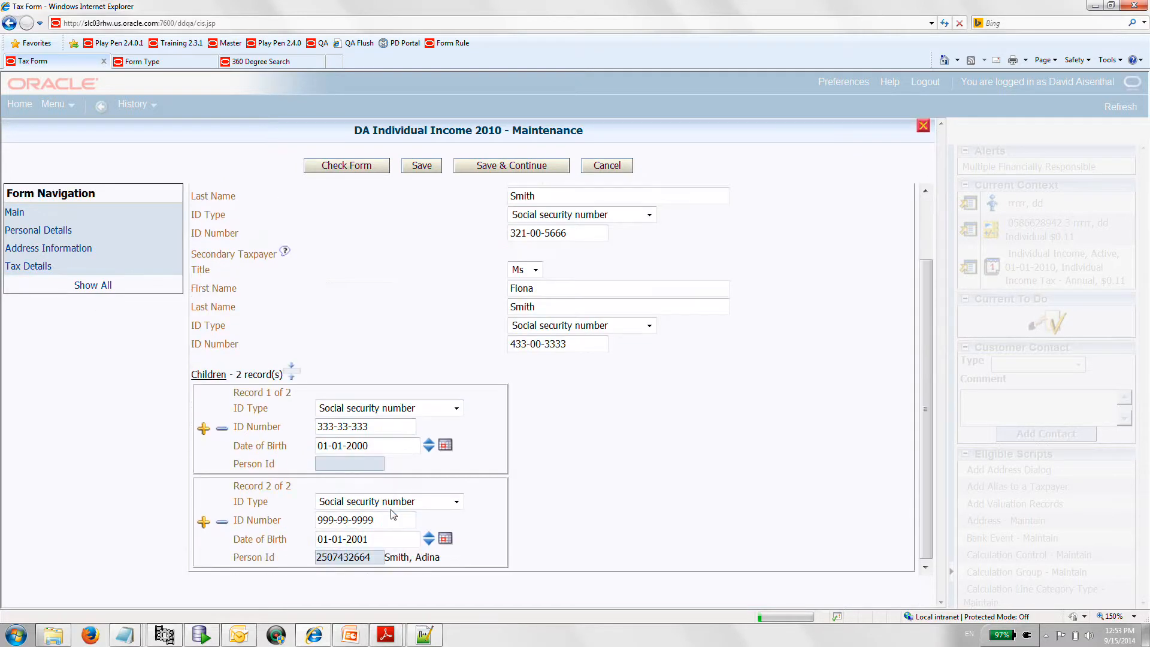
{"action": "left_click", "coordinate": [368, 429]}
{"action": "type", "text": "3"}
{"action": "left_click", "coordinate": [426, 170]}
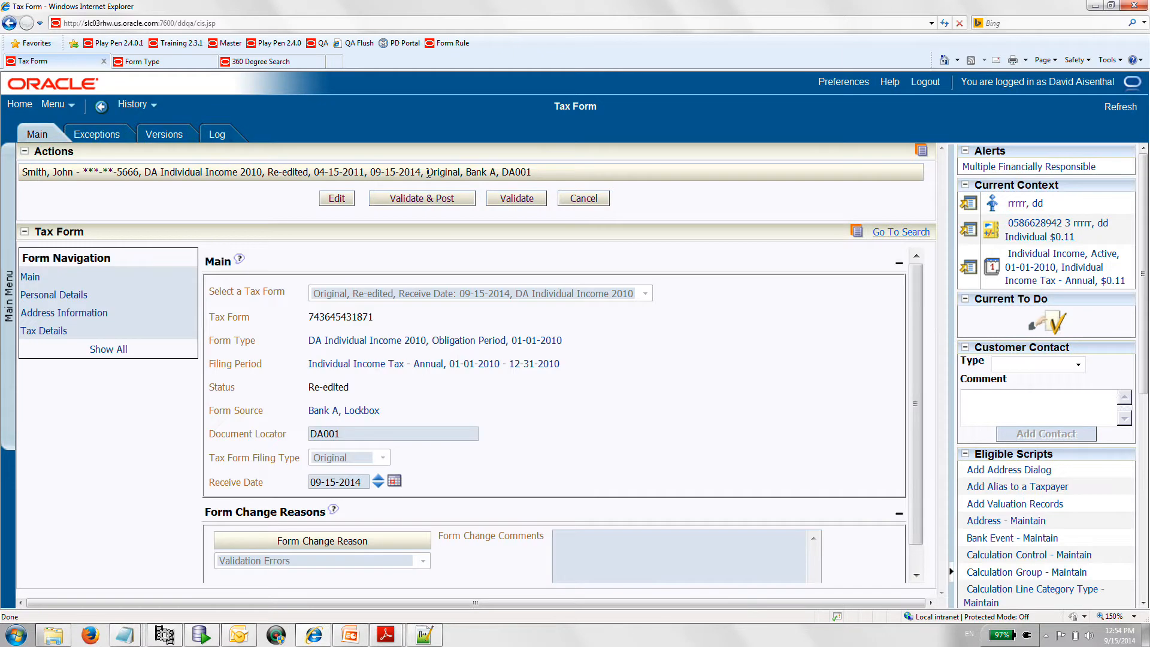
- Validate the re-edited form and check the person IDs of both children in Personal Details
{"action": "left_click", "coordinate": [497, 200]}
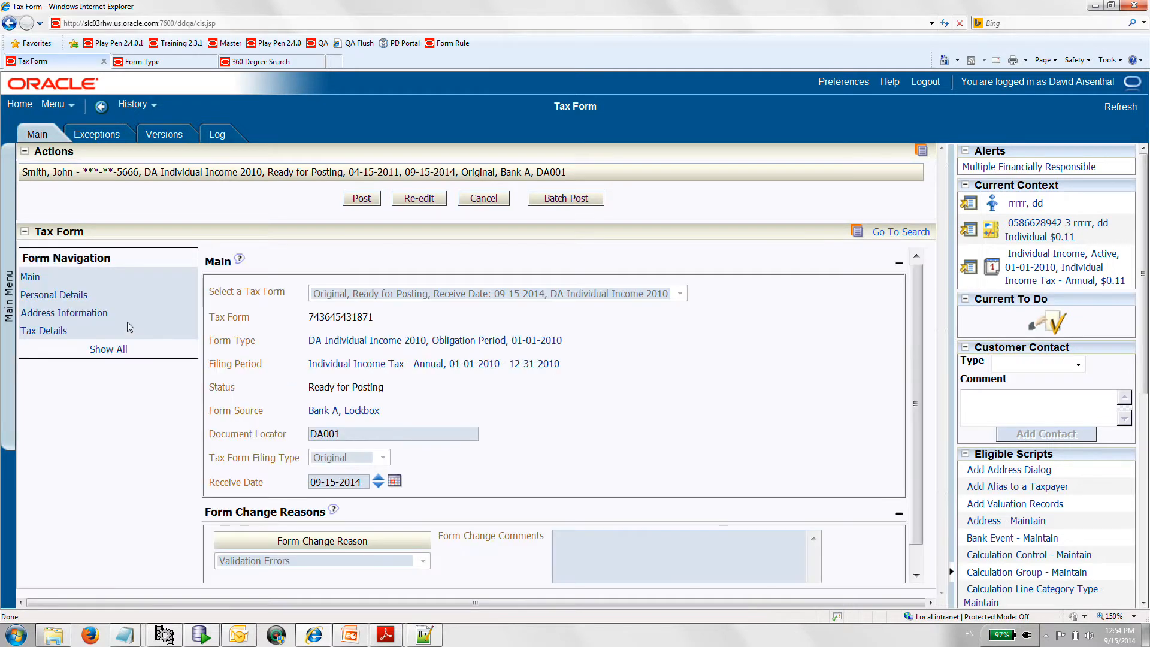
{"action": "left_click", "coordinate": [63, 299]}
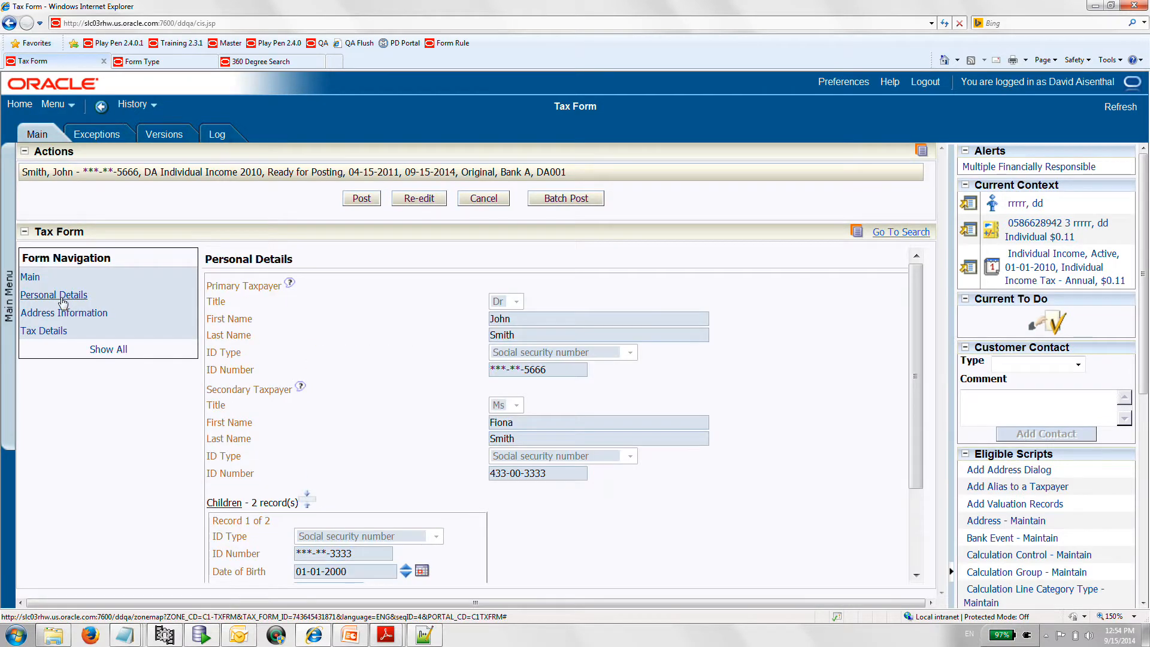
{"action": "scroll", "coordinate": [308, 432], "scroll_direction": "down", "scroll_amount": 3}
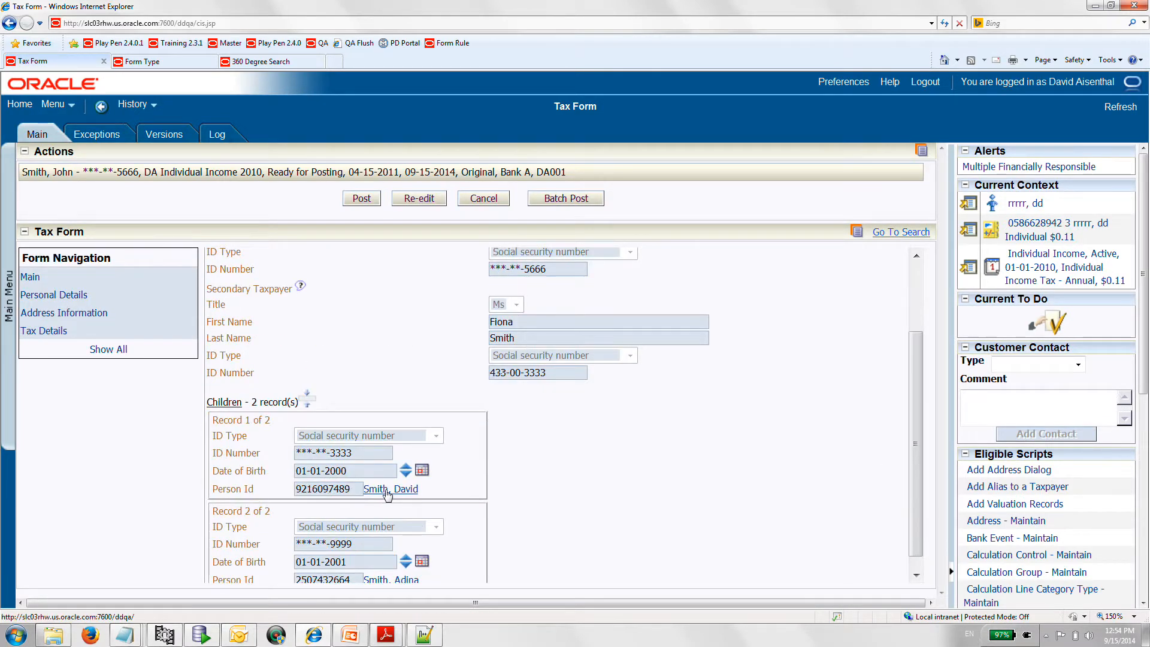
{"action": "scroll", "coordinate": [423, 505], "scroll_direction": "up", "scroll_amount": 3}
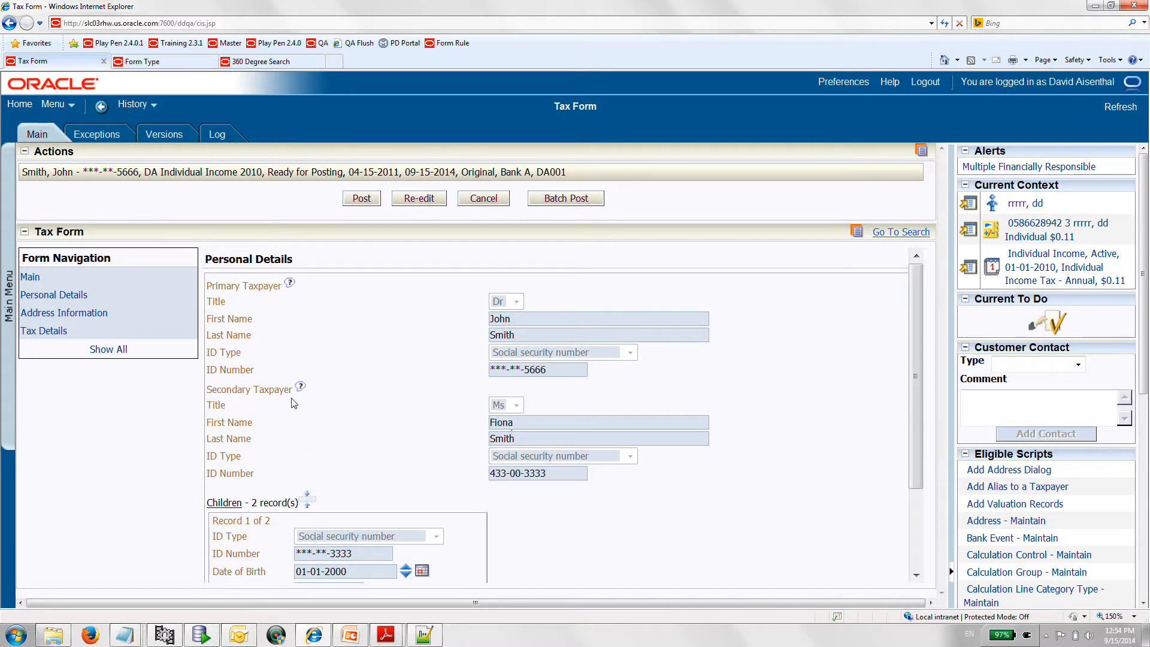
- Post the tax form and review the person, account, obligation and adjustment entries in its Main section
{"action": "left_click", "coordinate": [362, 202]}
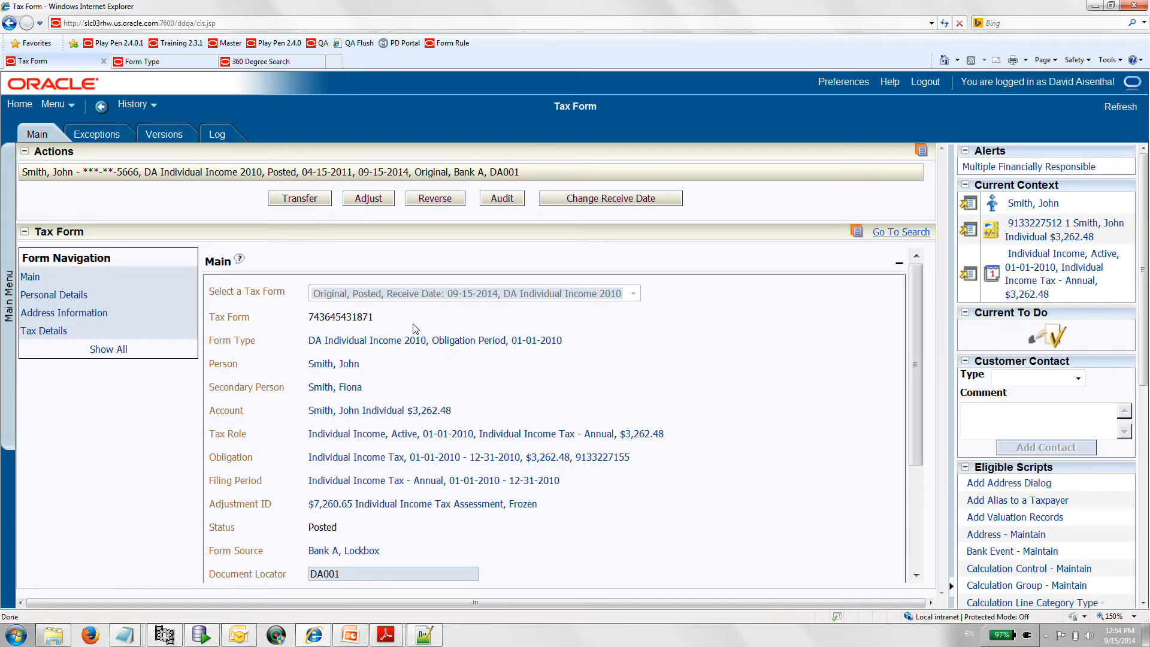
{"action": "scroll", "coordinate": [443, 369], "scroll_direction": "down", "scroll_amount": 1}
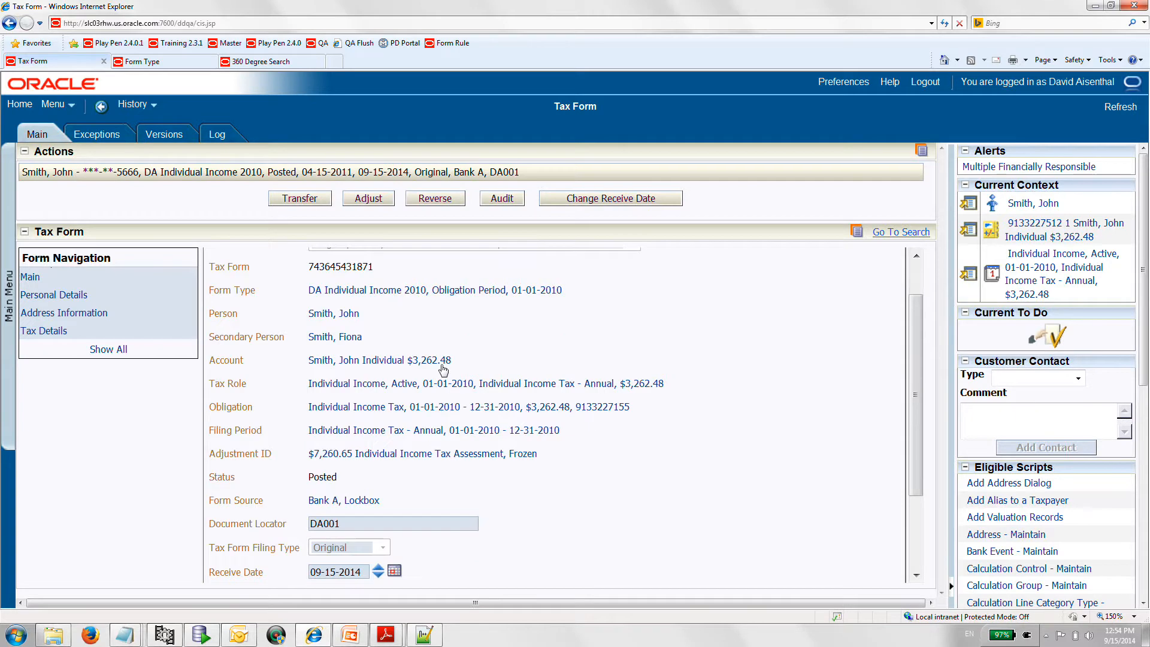
{"action": "scroll", "coordinate": [443, 369], "scroll_direction": "up", "scroll_amount": 1}
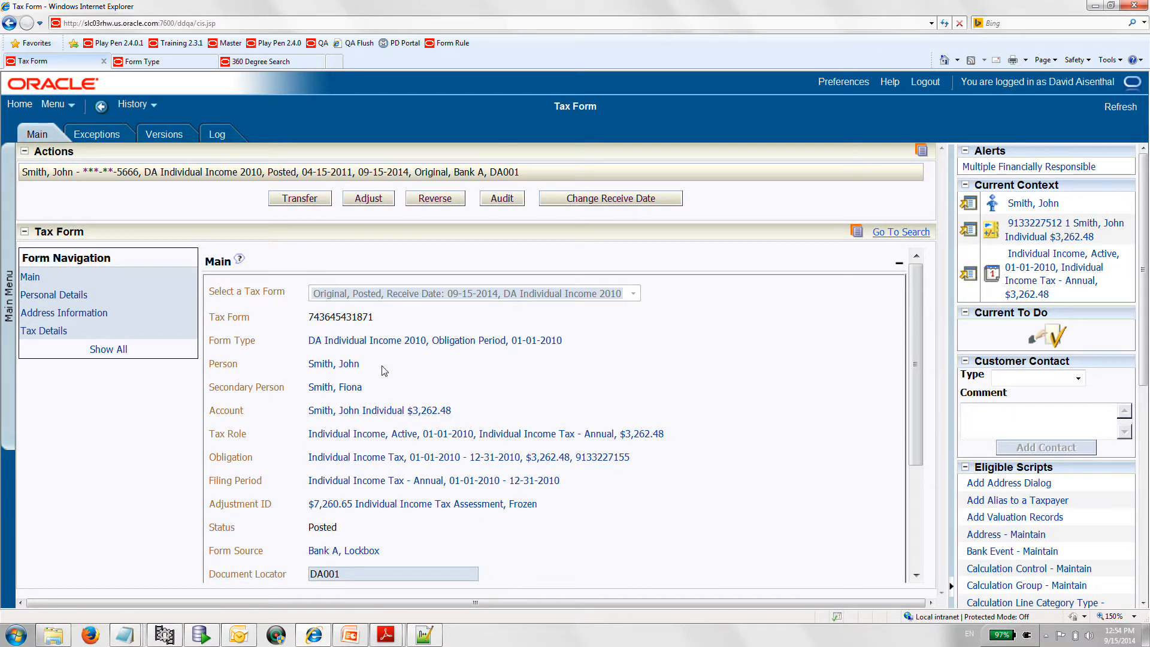
- Open the primary taxpayer's person record from the form and review its names, IDs, addresses and related persons
{"action": "left_click", "coordinate": [333, 366]}
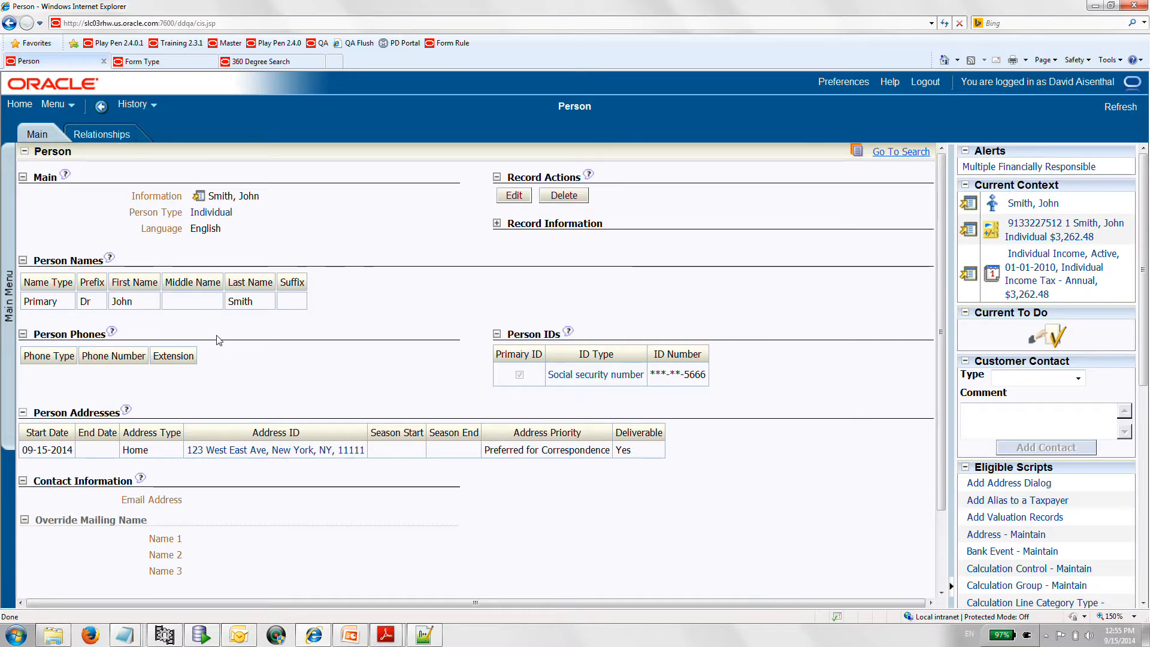
{"action": "scroll", "coordinate": [226, 456], "scroll_direction": "down", "scroll_amount": 2}
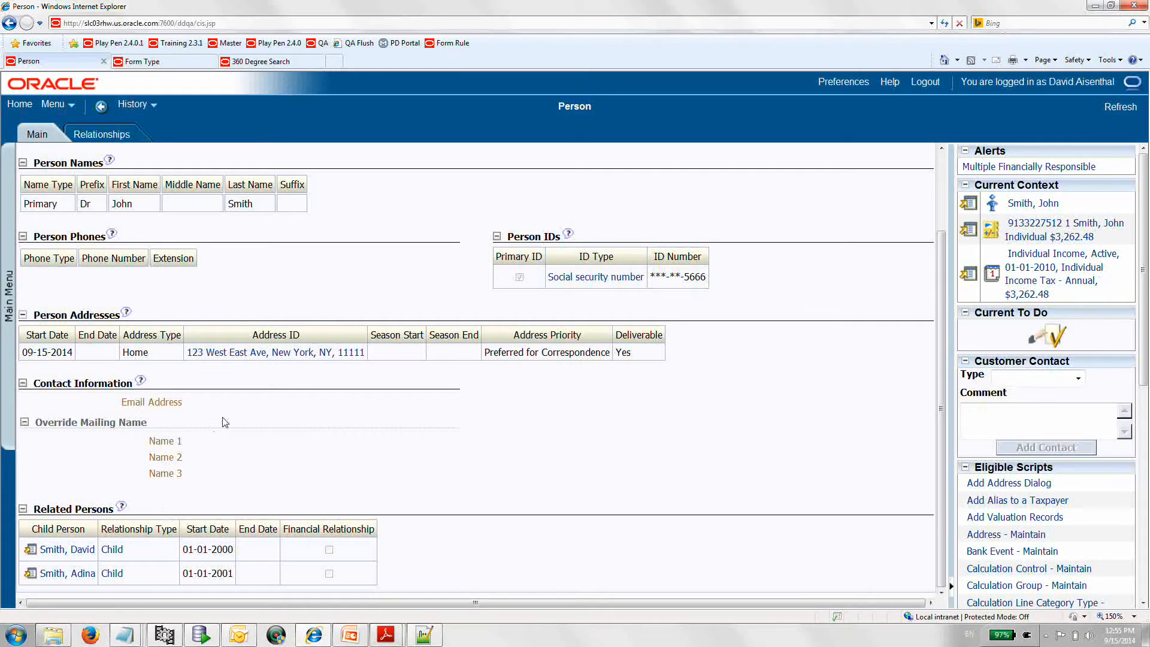
{"action": "scroll", "coordinate": [178, 318], "scroll_direction": "up", "scroll_amount": 2}
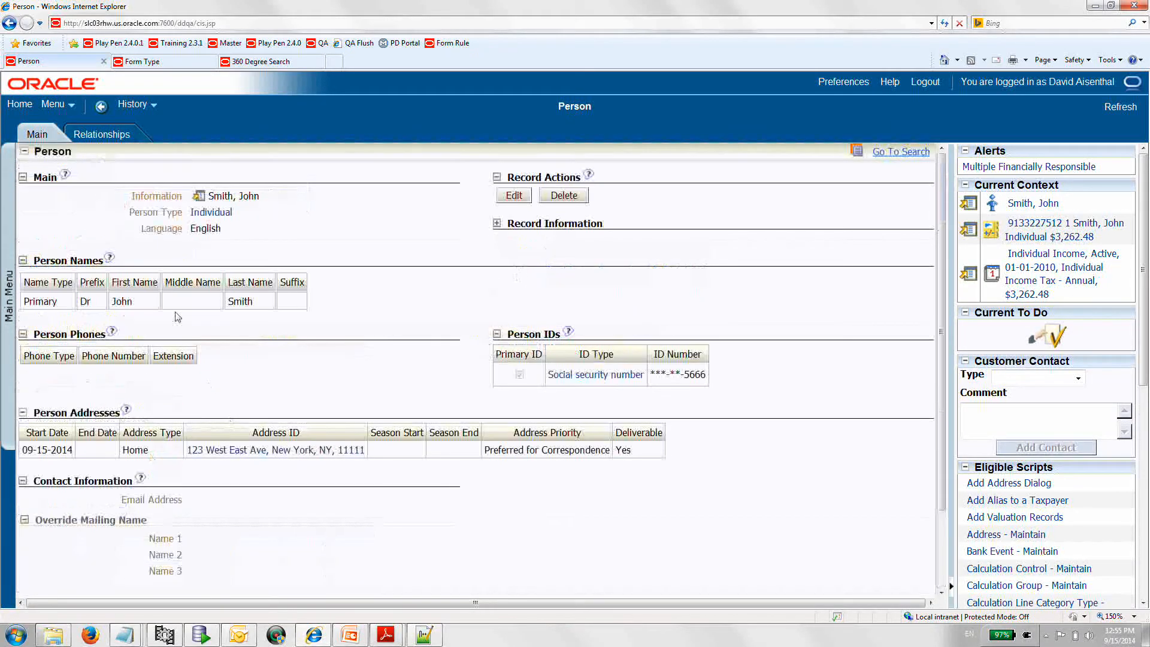
- Open the taxpayer's related account through the spouse's search result and view both account persons
{"action": "left_click", "coordinate": [115, 139]}
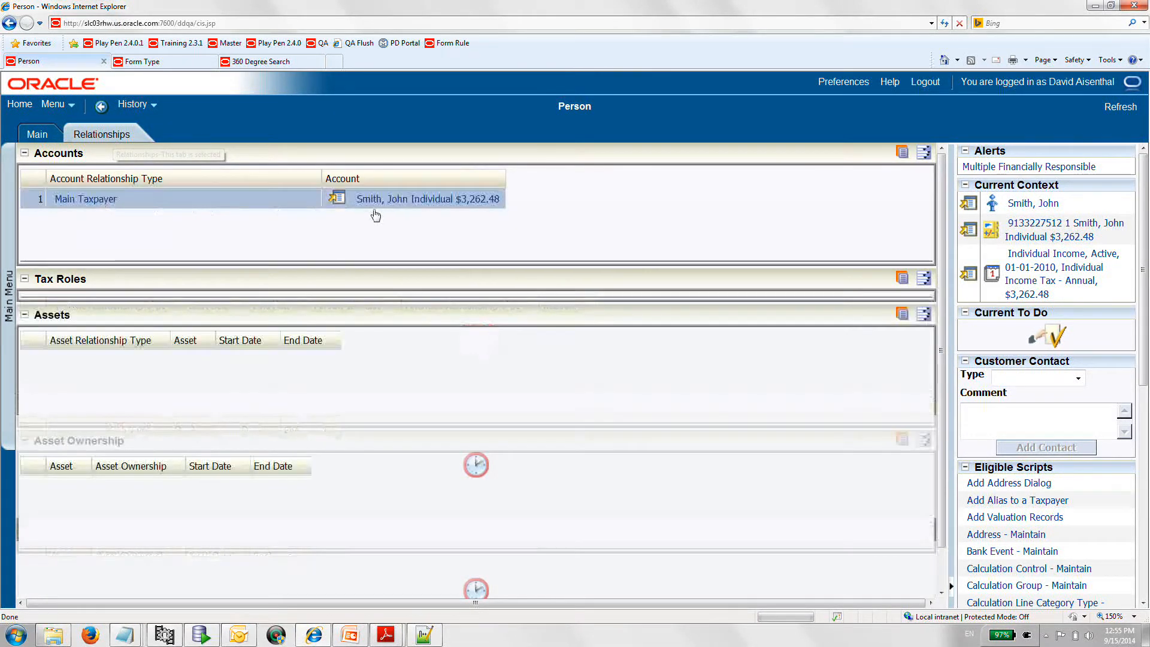
{"action": "left_click", "coordinate": [418, 203]}
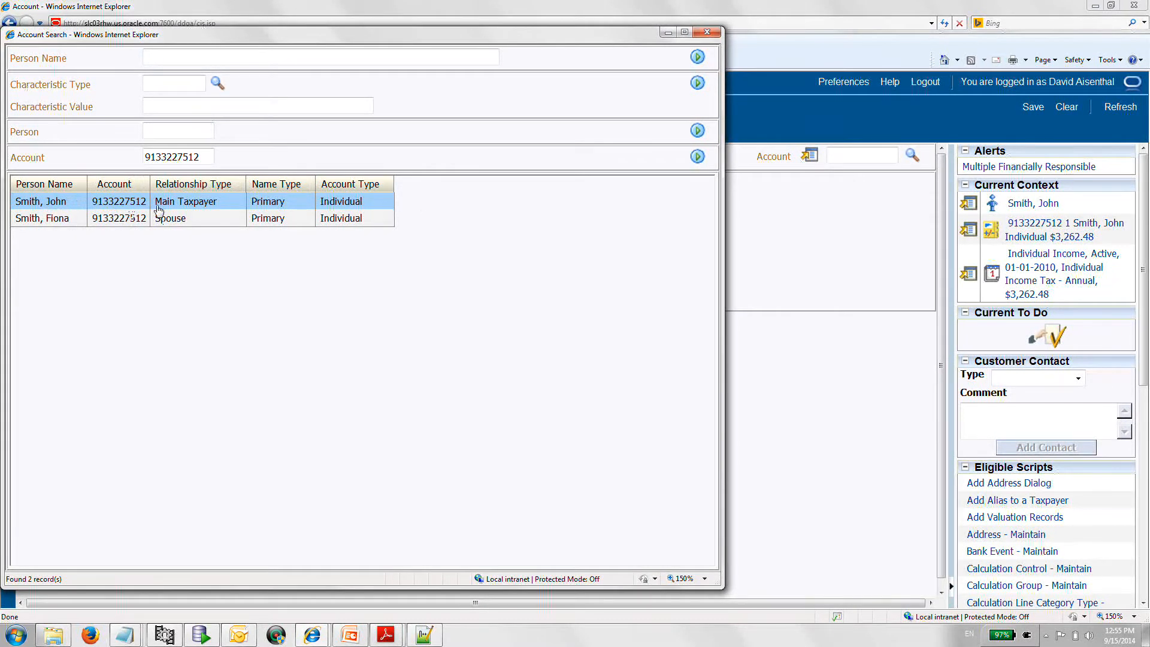
{"action": "left_click", "coordinate": [45, 221]}
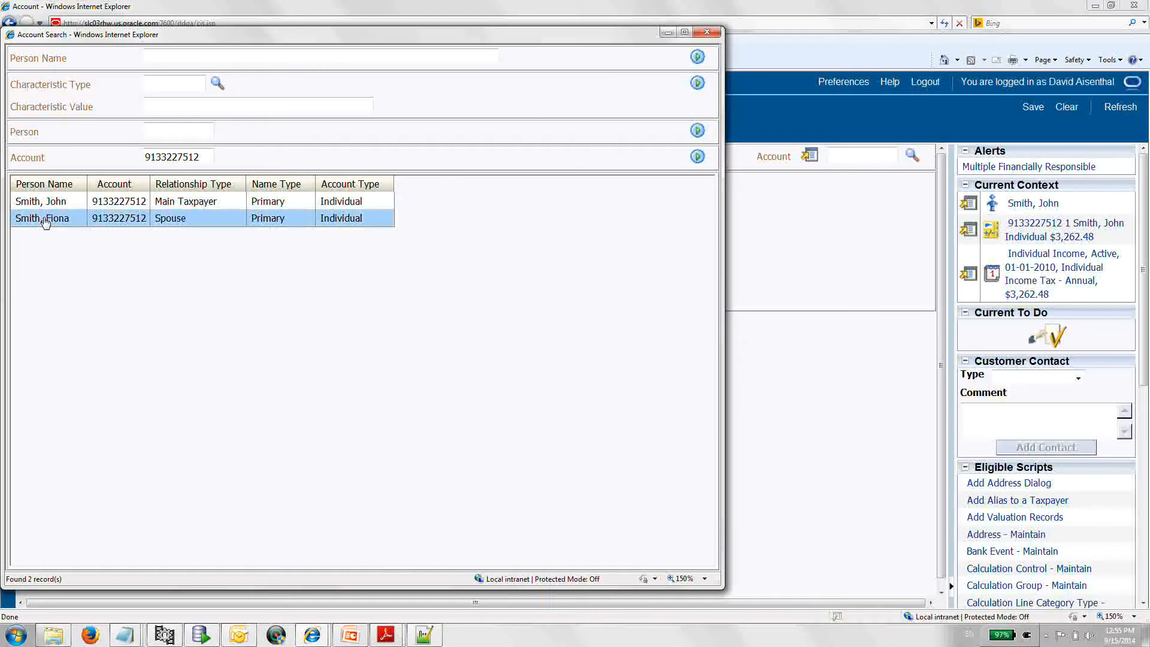
{"action": "left_click", "coordinate": [45, 221]}
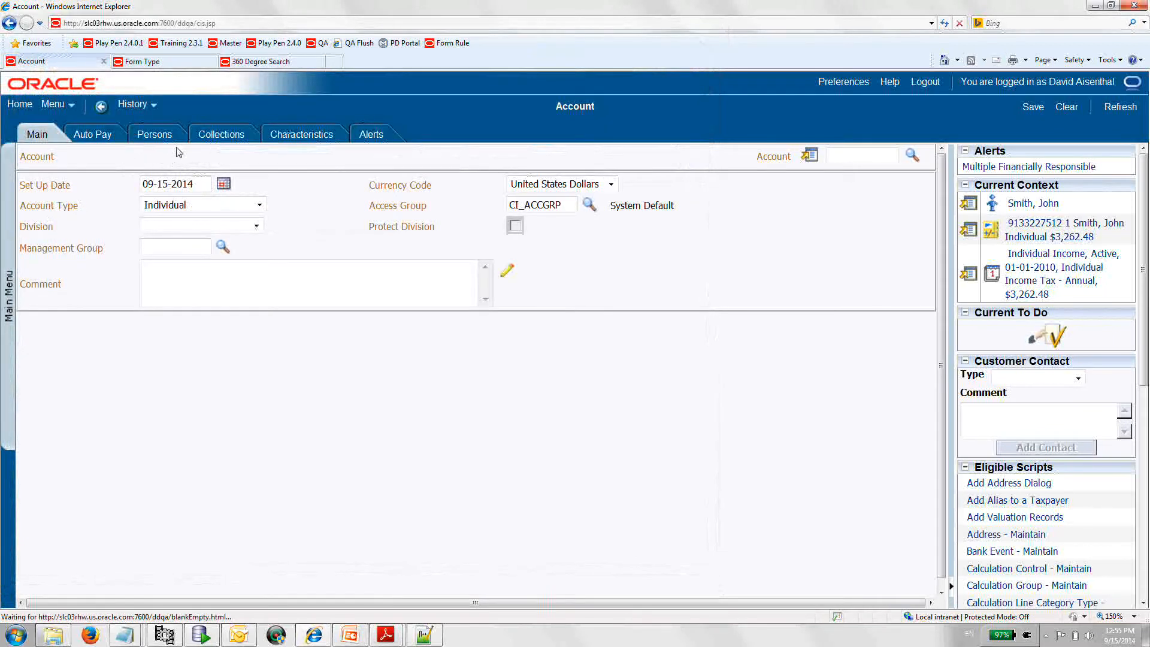
{"action": "left_click", "coordinate": [162, 138]}
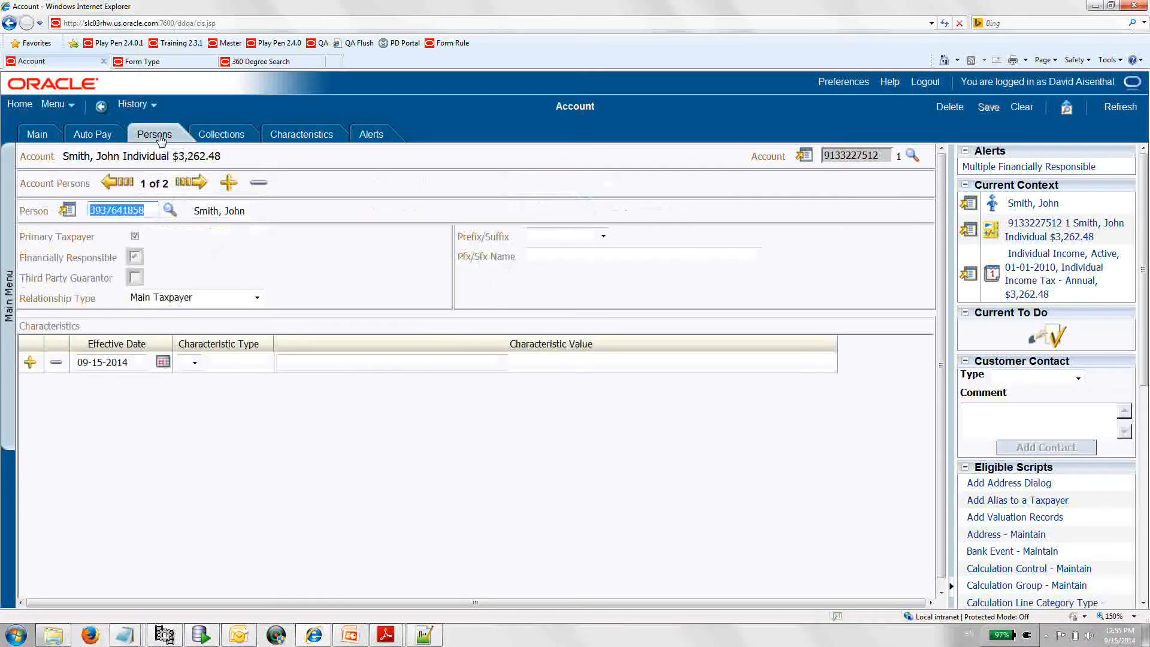
{"action": "left_click", "coordinate": [198, 182]}
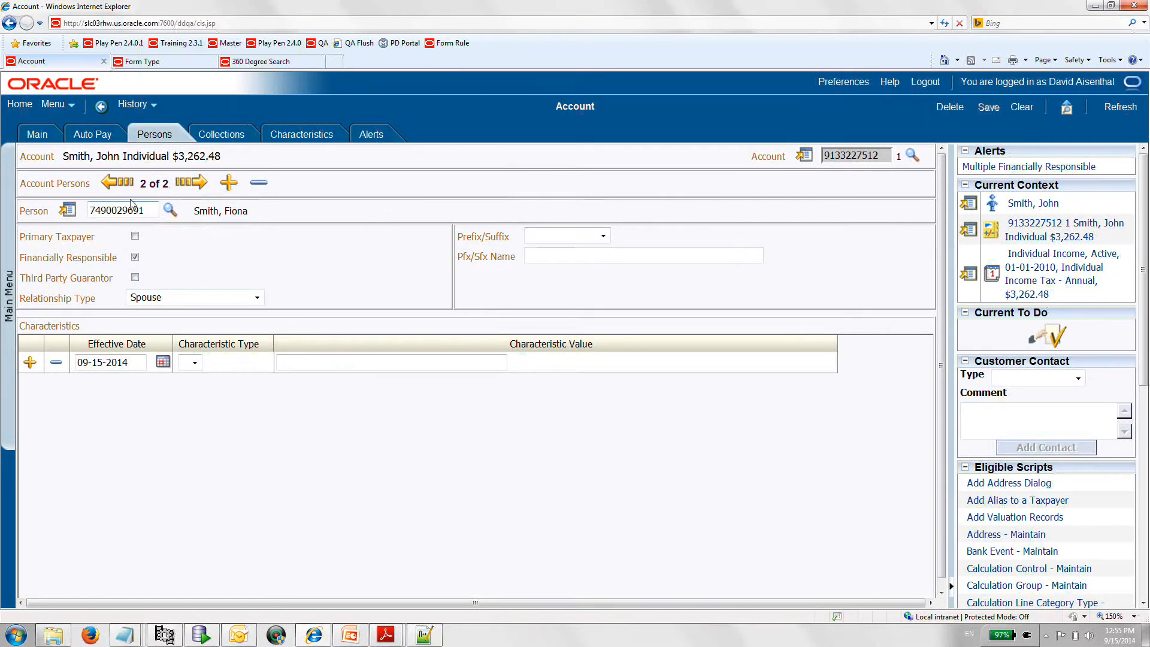
- Return to the posted tax form and review its Main section and Tax Details down to line 100, Payment Included
{"action": "left_click", "coordinate": [136, 106]}
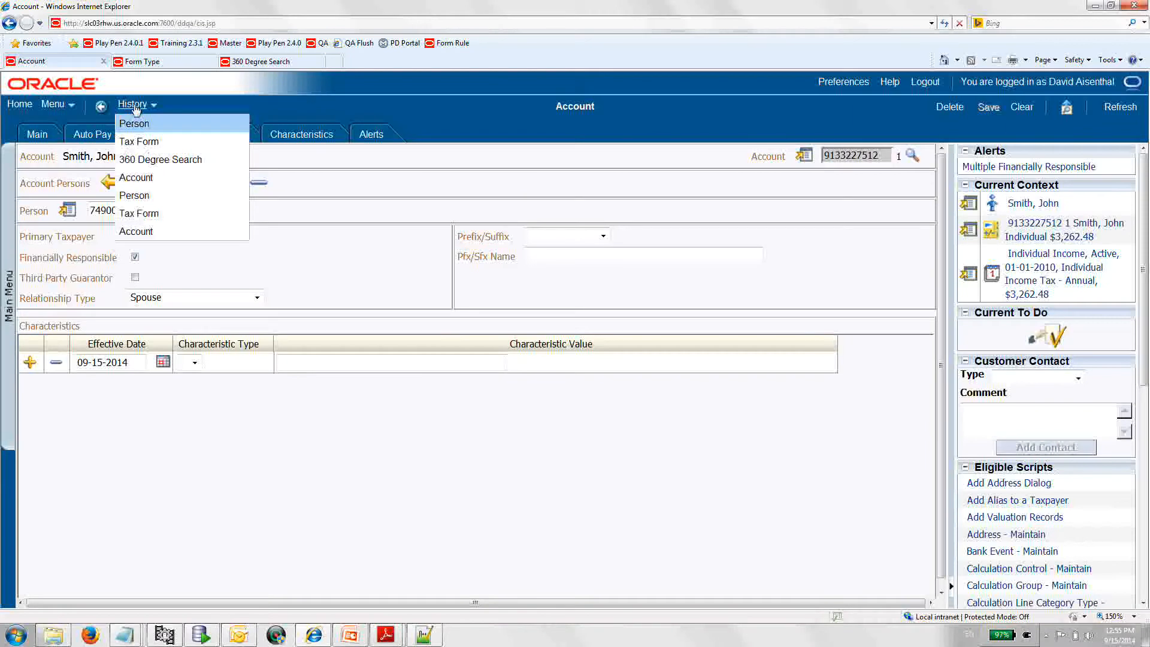
{"action": "left_click", "coordinate": [144, 141]}
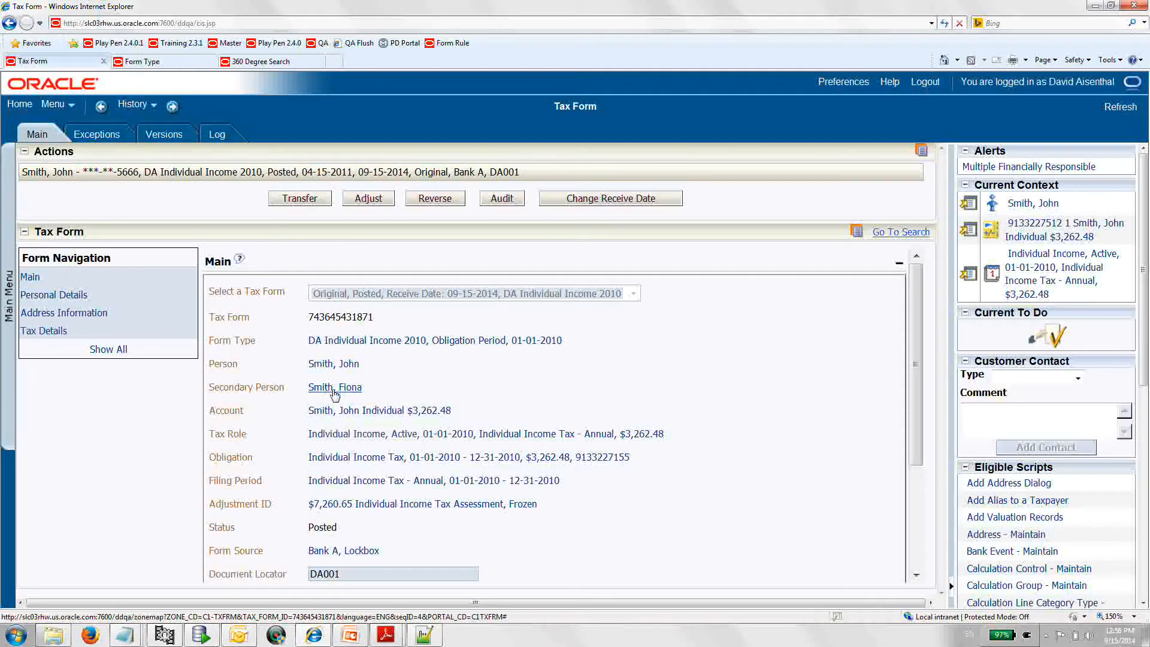
{"action": "scroll", "coordinate": [416, 378], "scroll_direction": "down", "scroll_amount": 1}
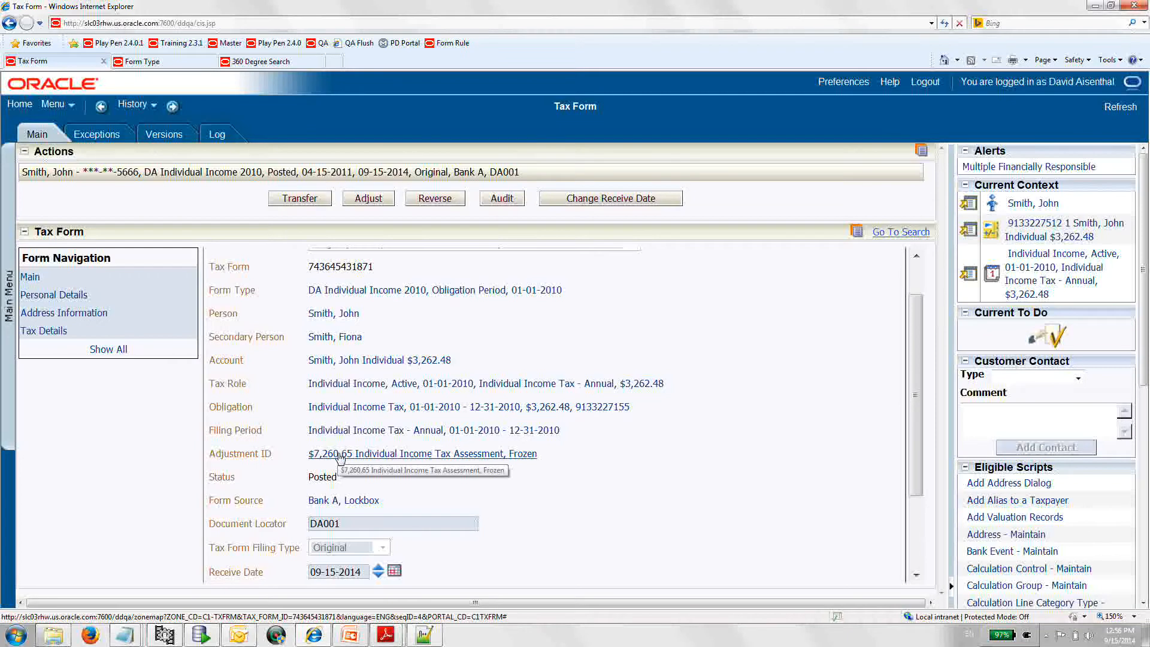
{"action": "left_click", "coordinate": [50, 334]}
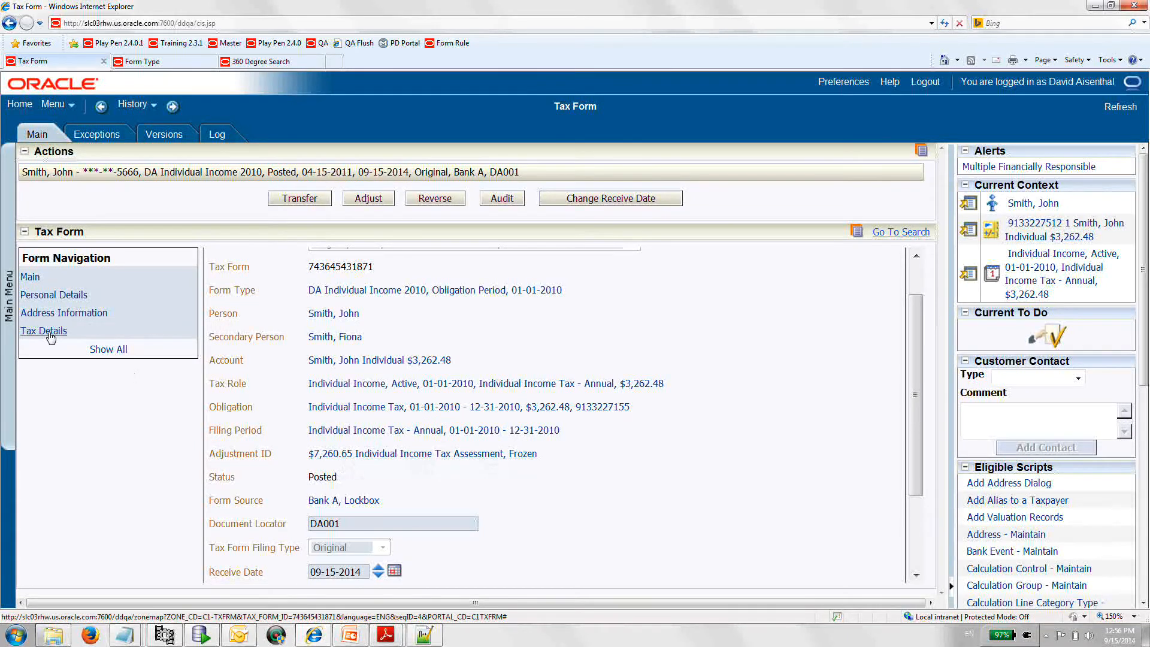
{"action": "scroll", "coordinate": [446, 494], "scroll_direction": "down", "scroll_amount": 1}
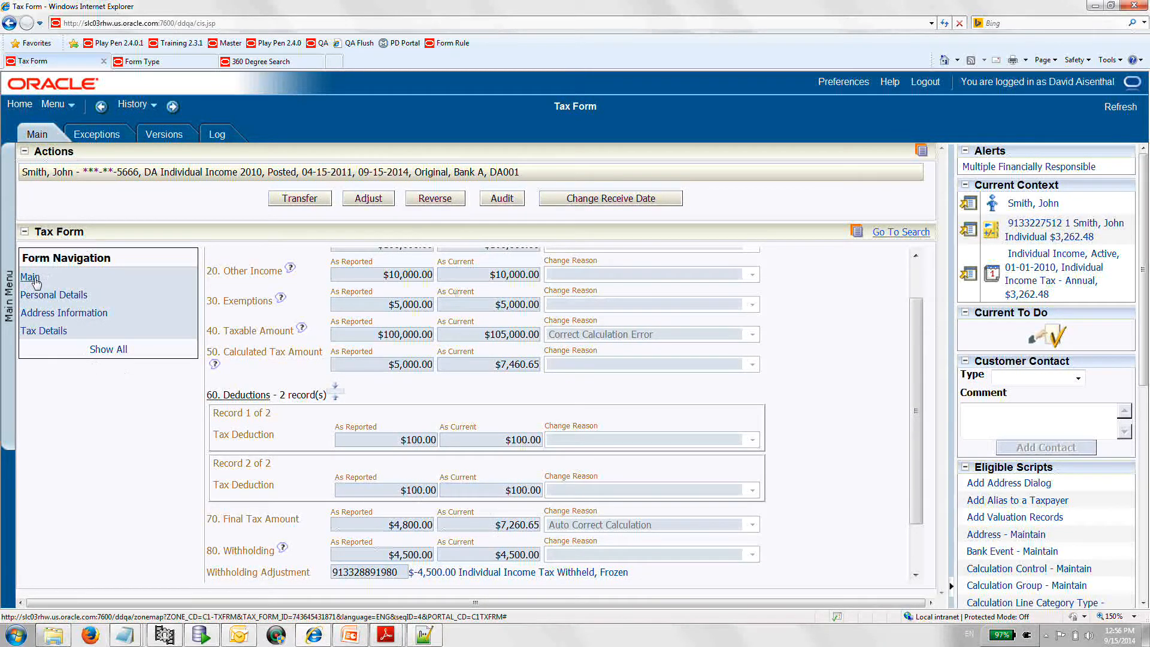
{"action": "scroll", "coordinate": [545, 510], "scroll_direction": "down", "scroll_amount": 2}
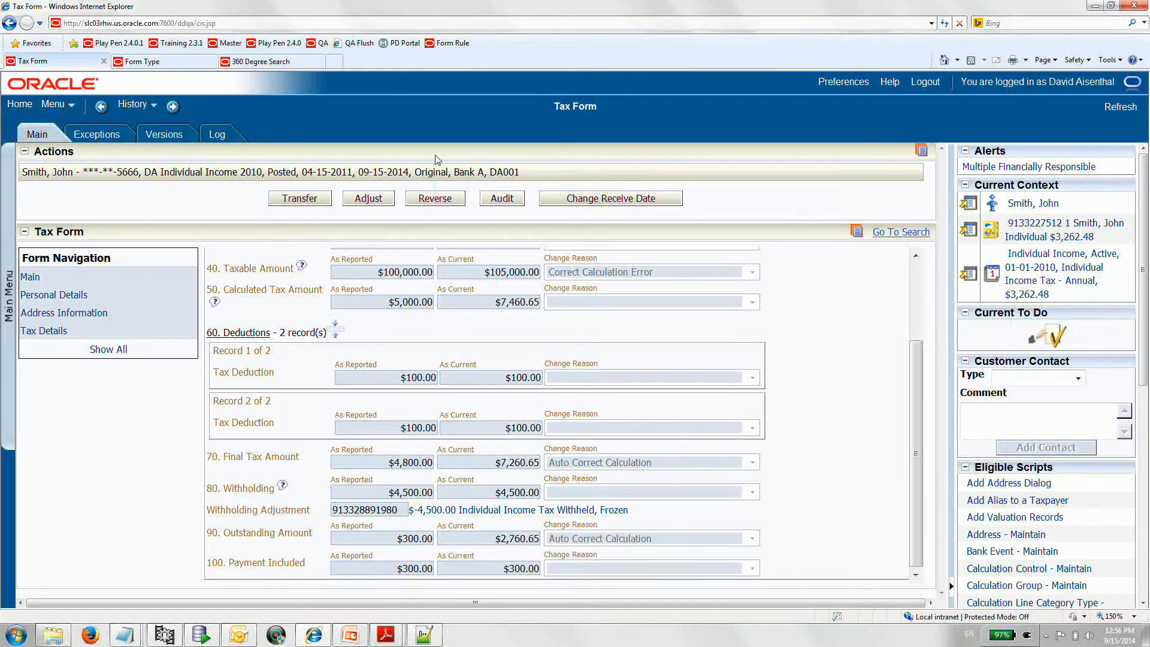
- Find the primary taxpayer by full name in 360 Degree Search and view the Financial Information of the individual account from the posted form
{"action": "left_click", "coordinate": [271, 63]}
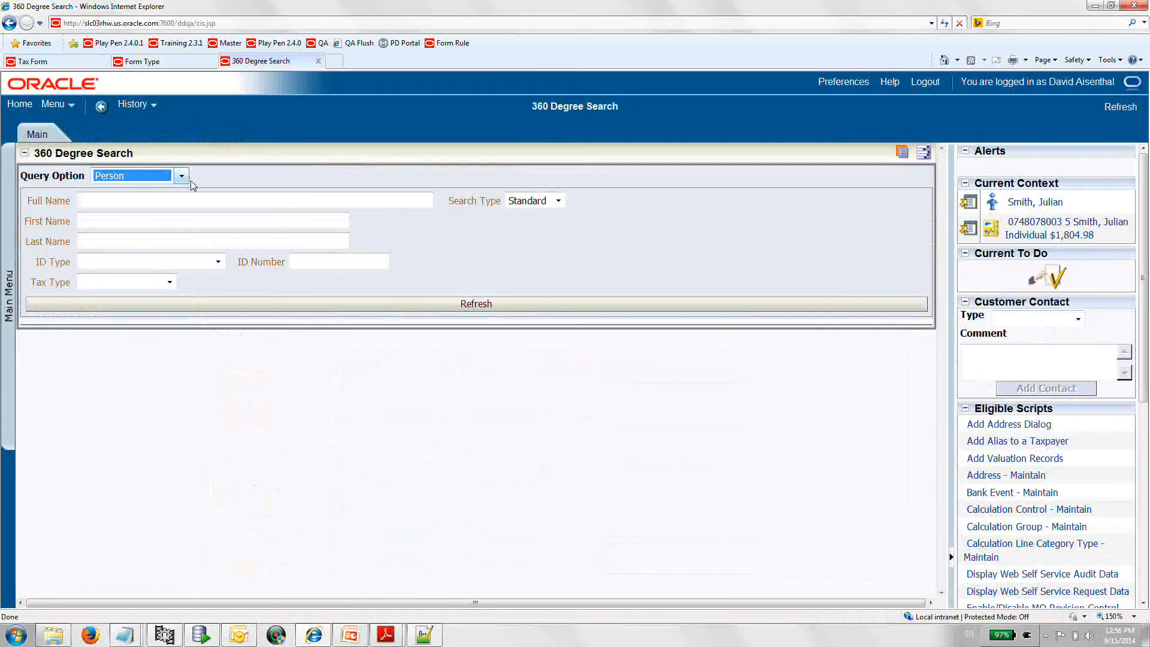
{"action": "left_click", "coordinate": [195, 198]}
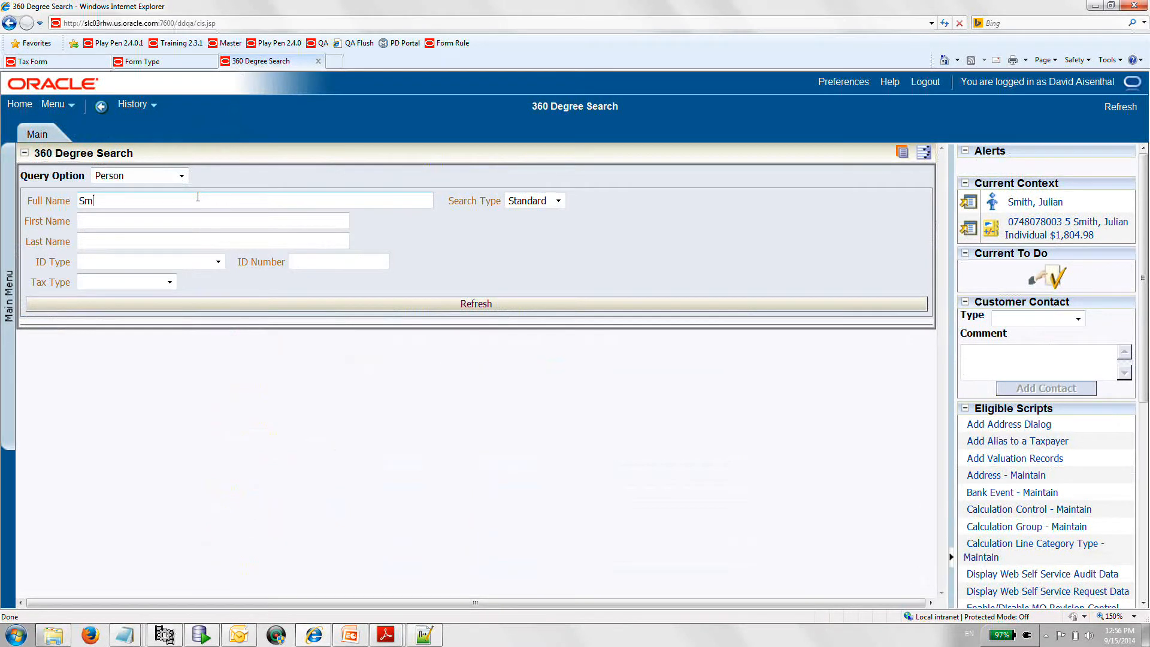
{"action": "type", "text": "Smith, John"}
{"action": "key", "text": "Return"}
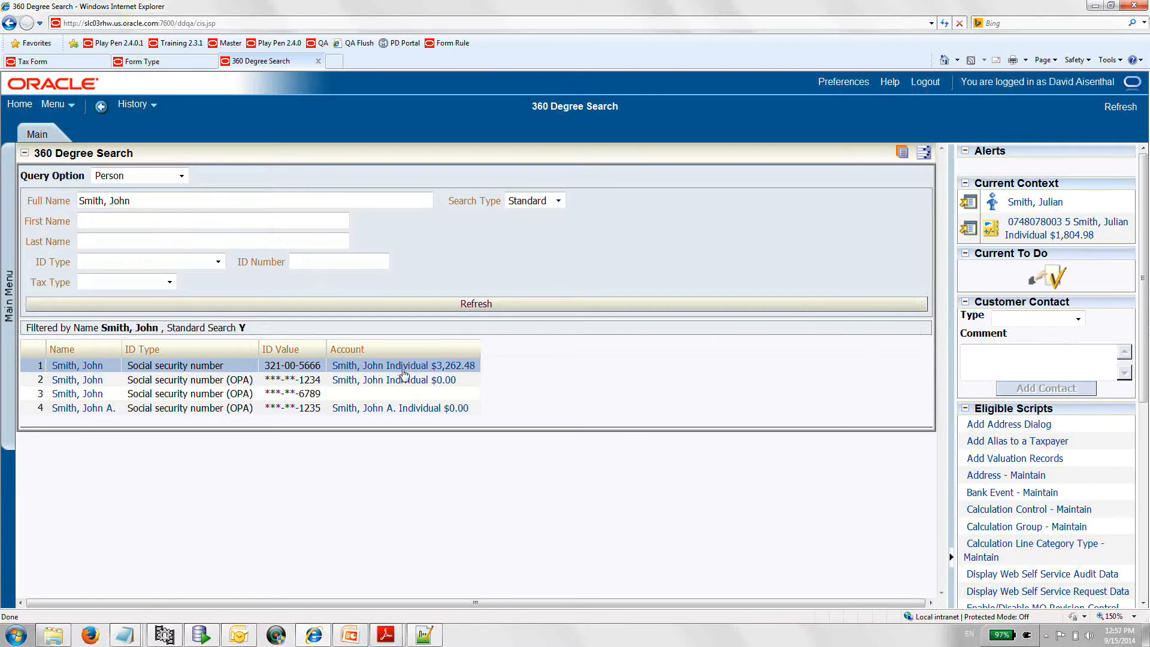
{"action": "left_click", "coordinate": [405, 367]}
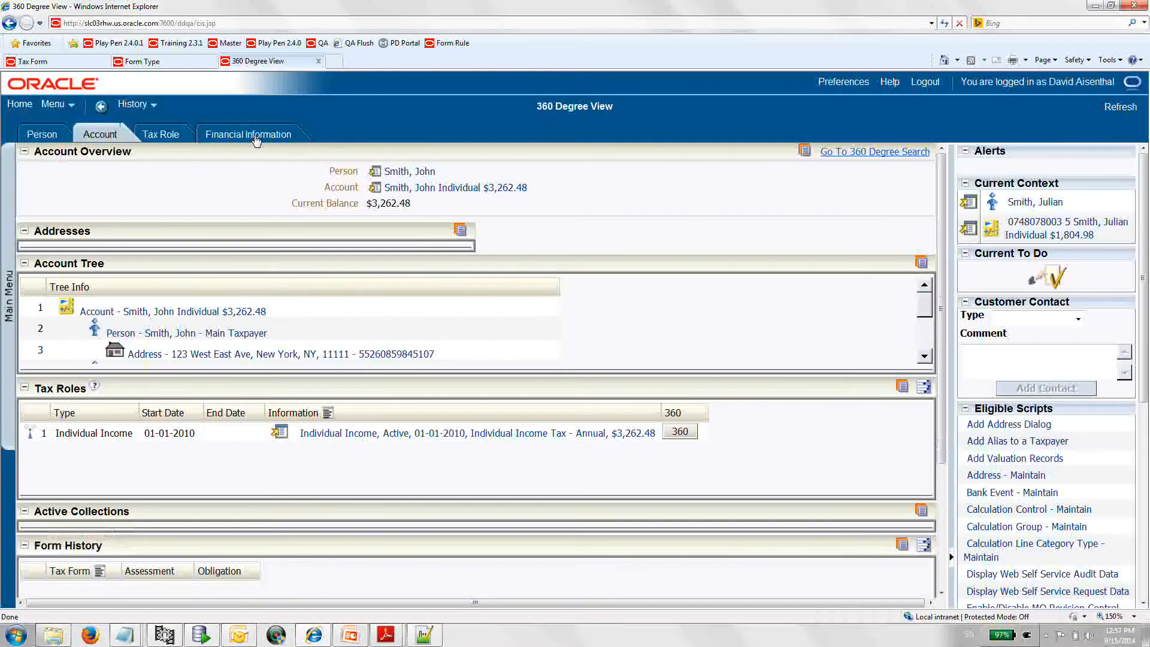
{"action": "left_click", "coordinate": [256, 137]}
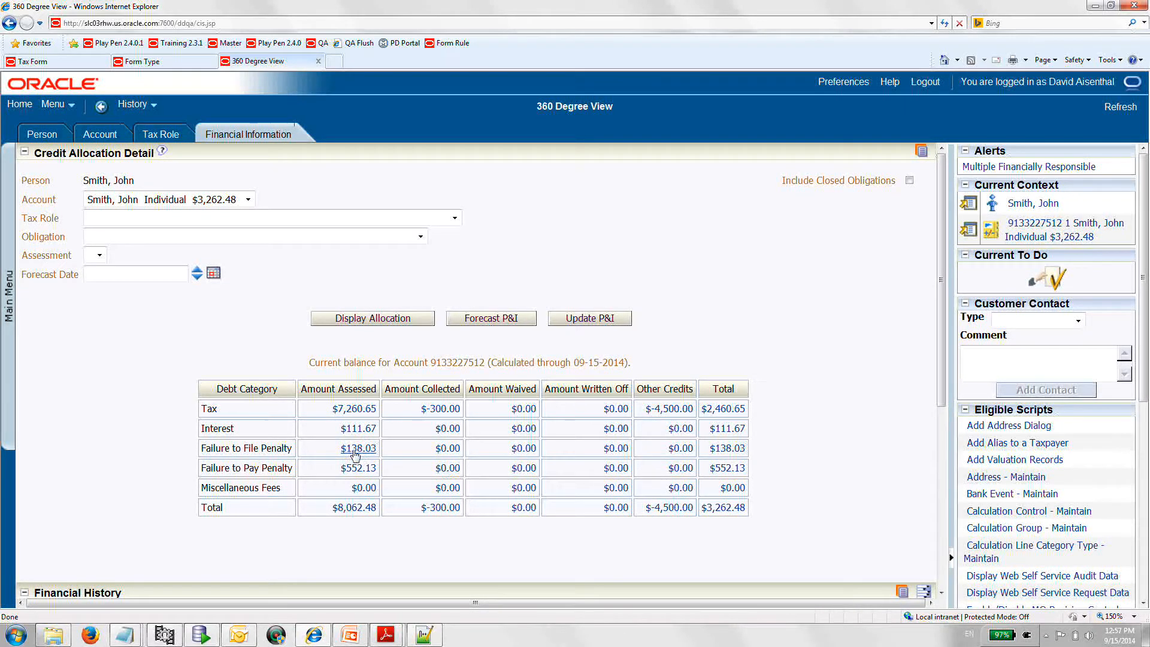
- View the financial transactions behind the Tax category's Other Credits and Amount Collected in the account's credit allocation
{"action": "scroll", "coordinate": [664, 426], "scroll_direction": "down", "scroll_amount": 2}
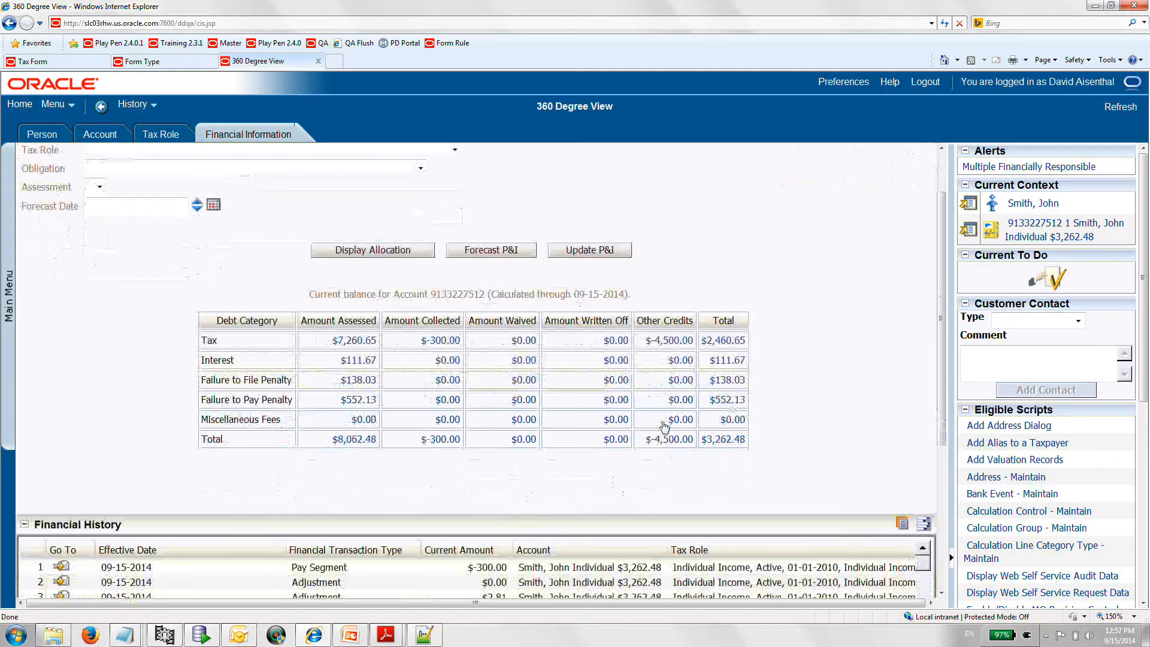
{"action": "scroll", "coordinate": [663, 426], "scroll_direction": "down", "scroll_amount": 2}
{"action": "left_click", "coordinate": [665, 274]}
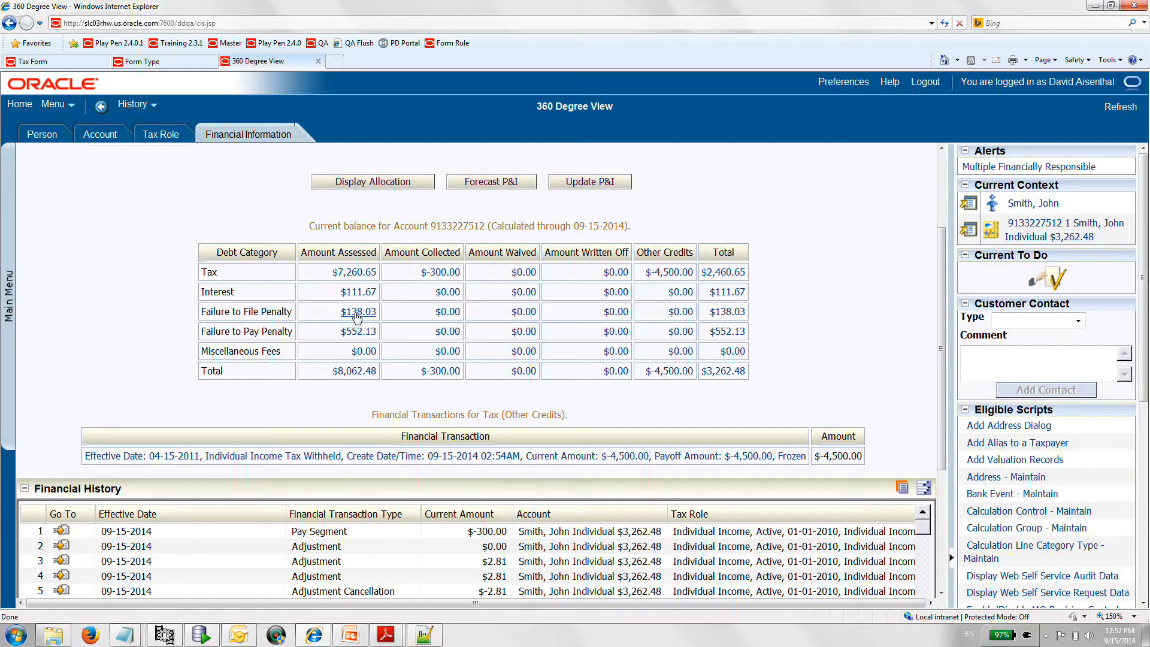
{"action": "left_click", "coordinate": [444, 275]}
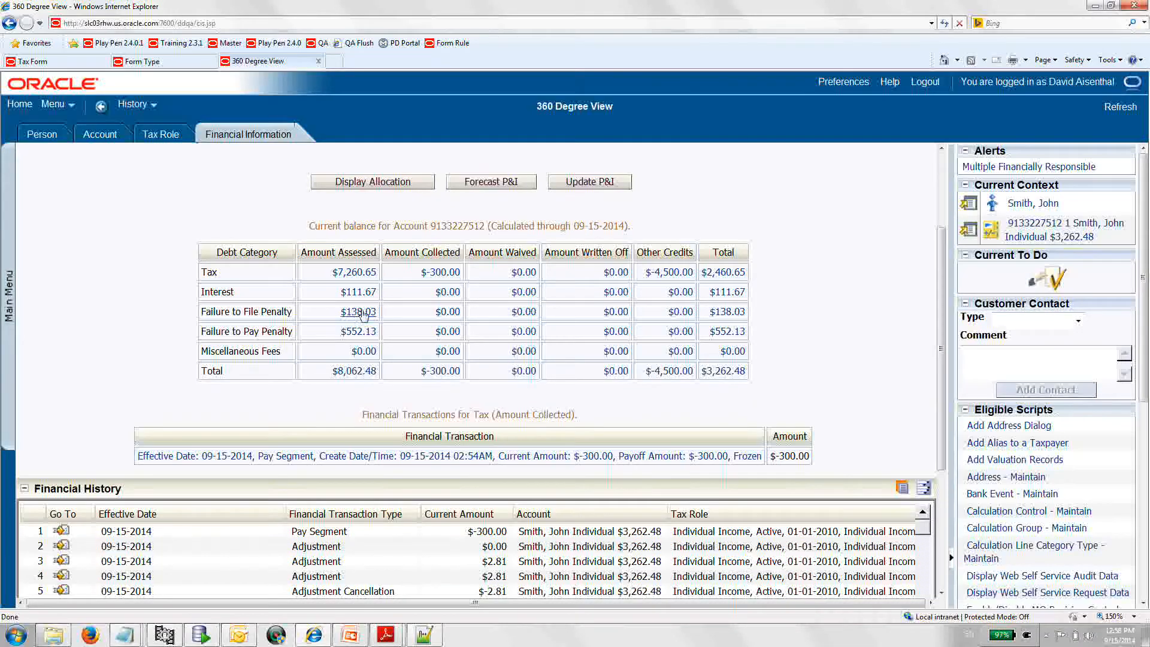
- Return to the posted tax form and review its Main section from the form type down to the receive date
{"action": "left_click", "coordinate": [74, 64]}
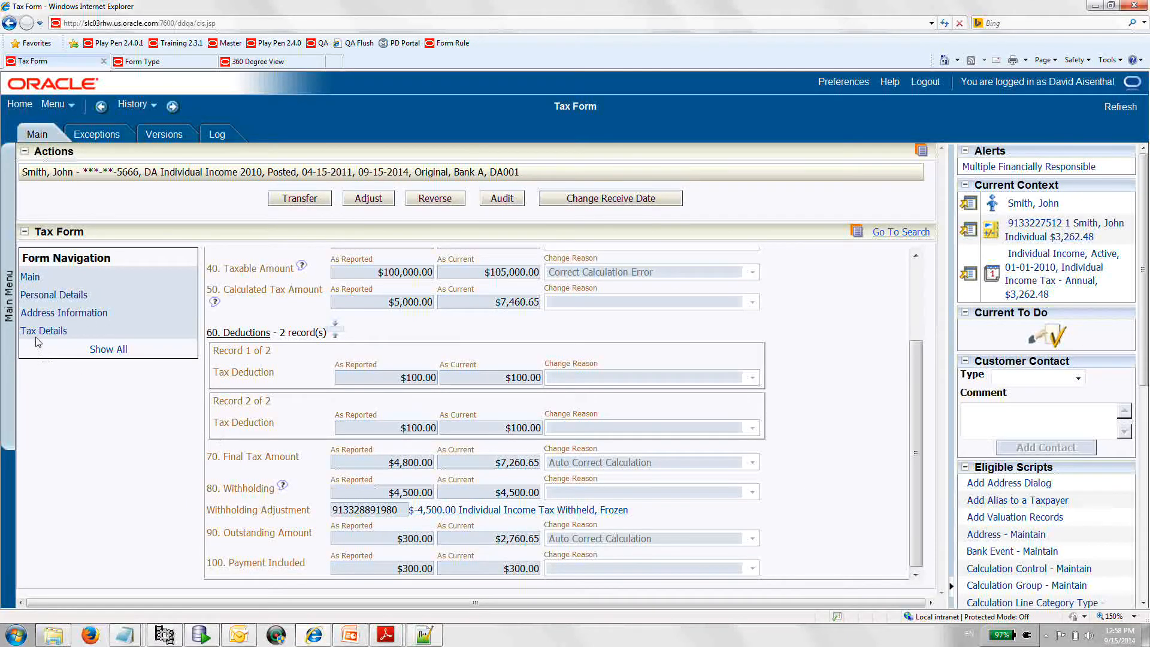
{"action": "left_click", "coordinate": [30, 279]}
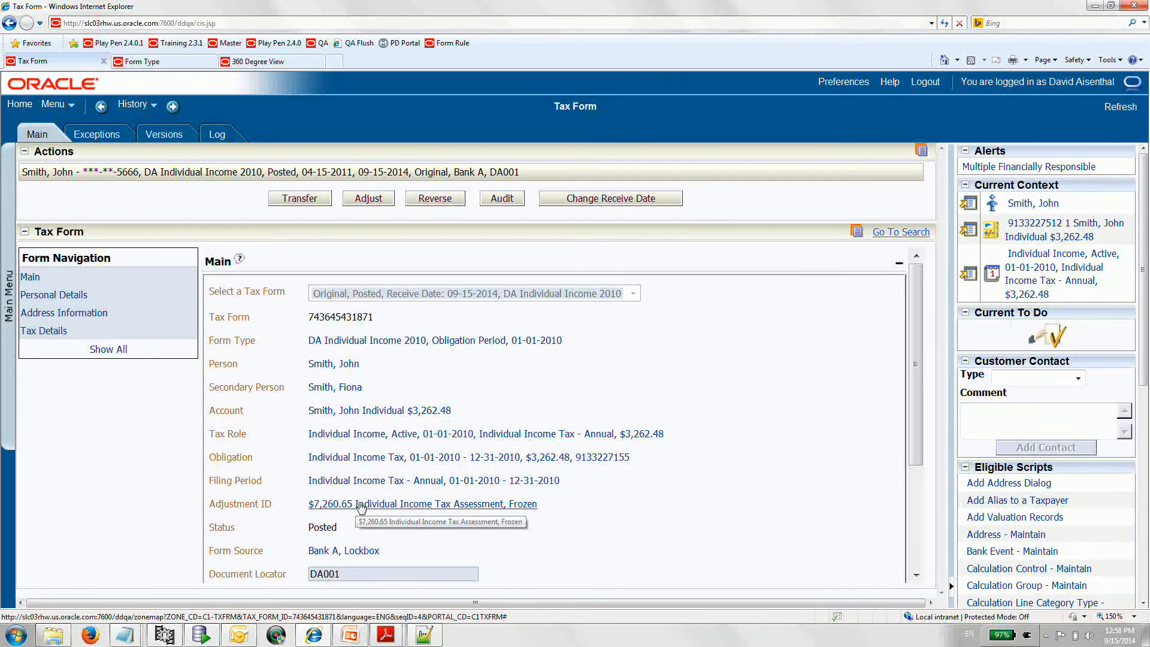
{"action": "scroll", "coordinate": [362, 508], "scroll_direction": "down", "scroll_amount": 2}
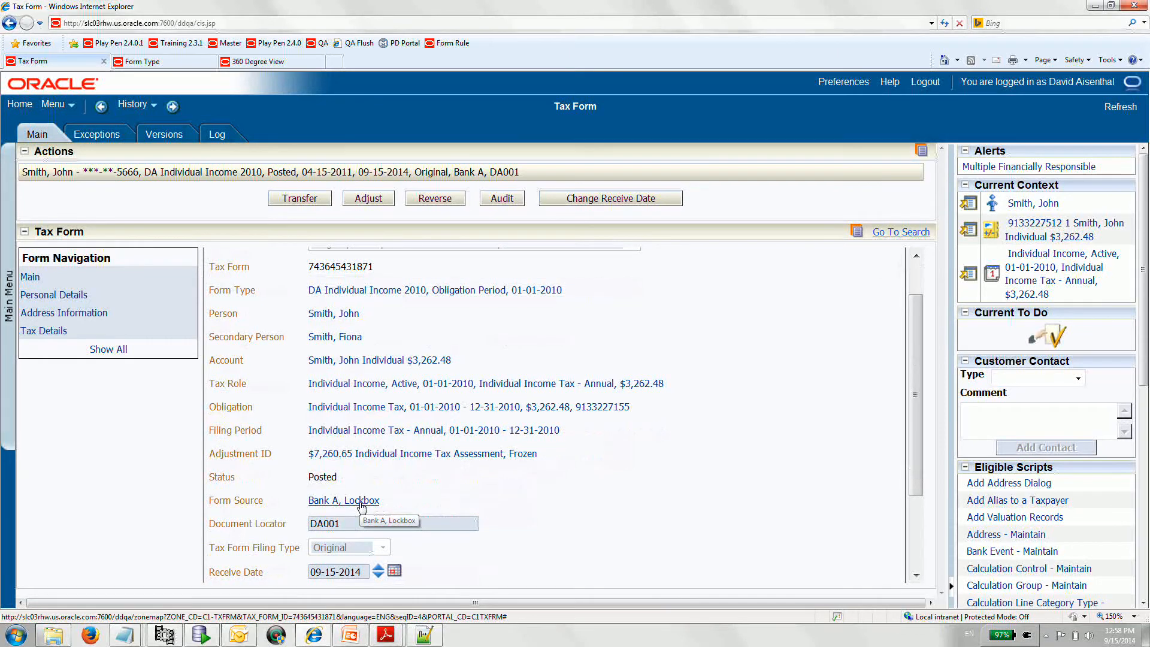
{"action": "scroll", "coordinate": [362, 506], "scroll_direction": "down", "scroll_amount": 3}
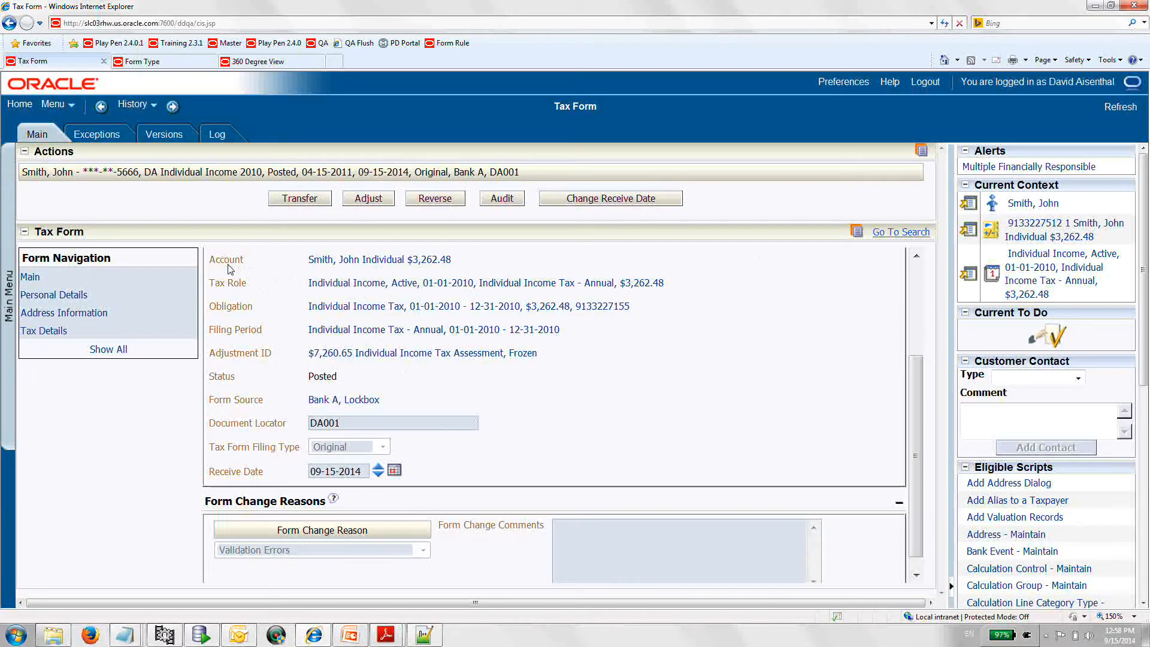
{"action": "scroll", "coordinate": [282, 308], "scroll_direction": "up", "scroll_amount": 3}
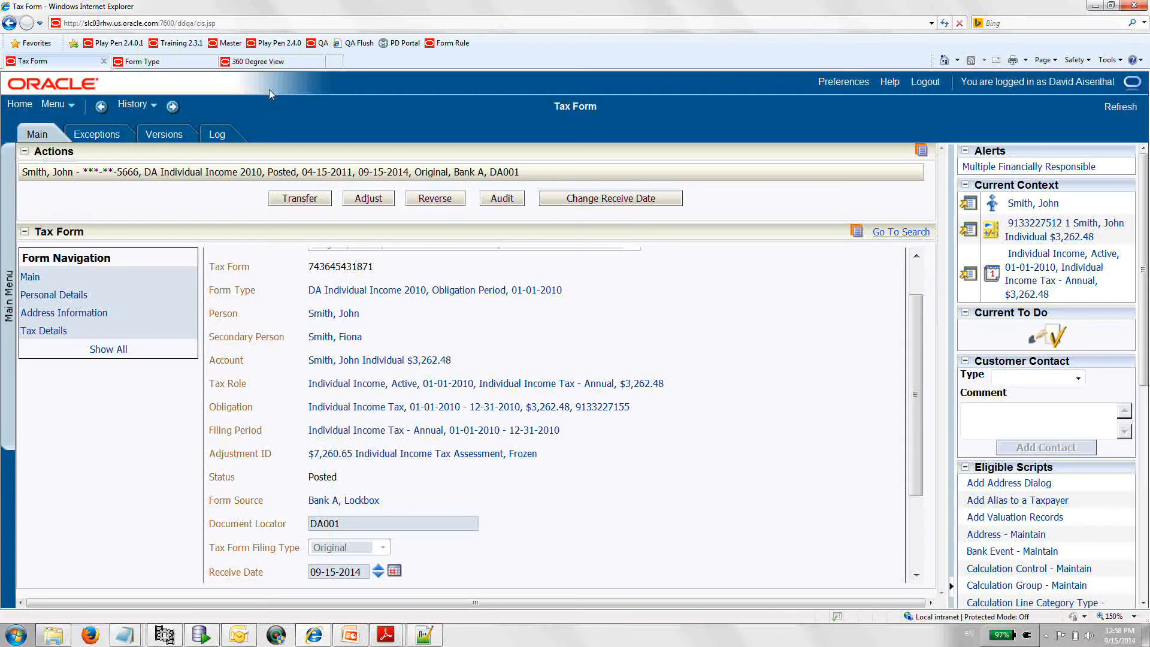
- Reverse the posted DA Individual Income 2010 tax form, selecting a reverse reason
{"action": "left_click", "coordinate": [455, 202]}
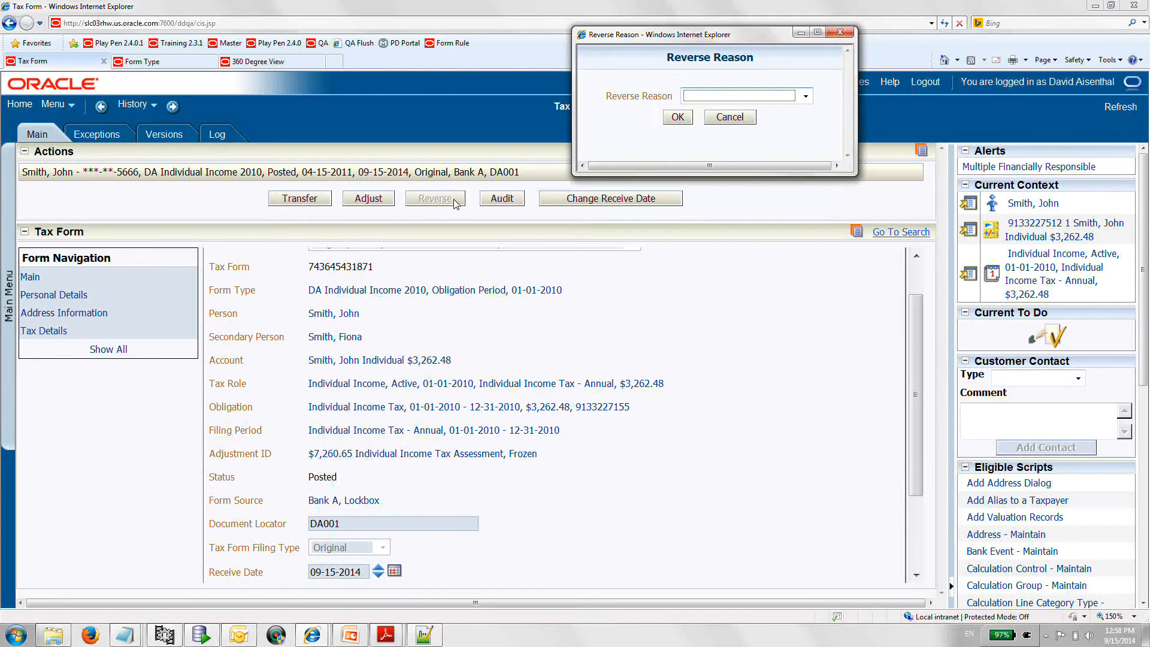
{"action": "left_click", "coordinate": [806, 96]}
{"action": "left_click", "coordinate": [784, 119]}
{"action": "left_click", "coordinate": [677, 116]}
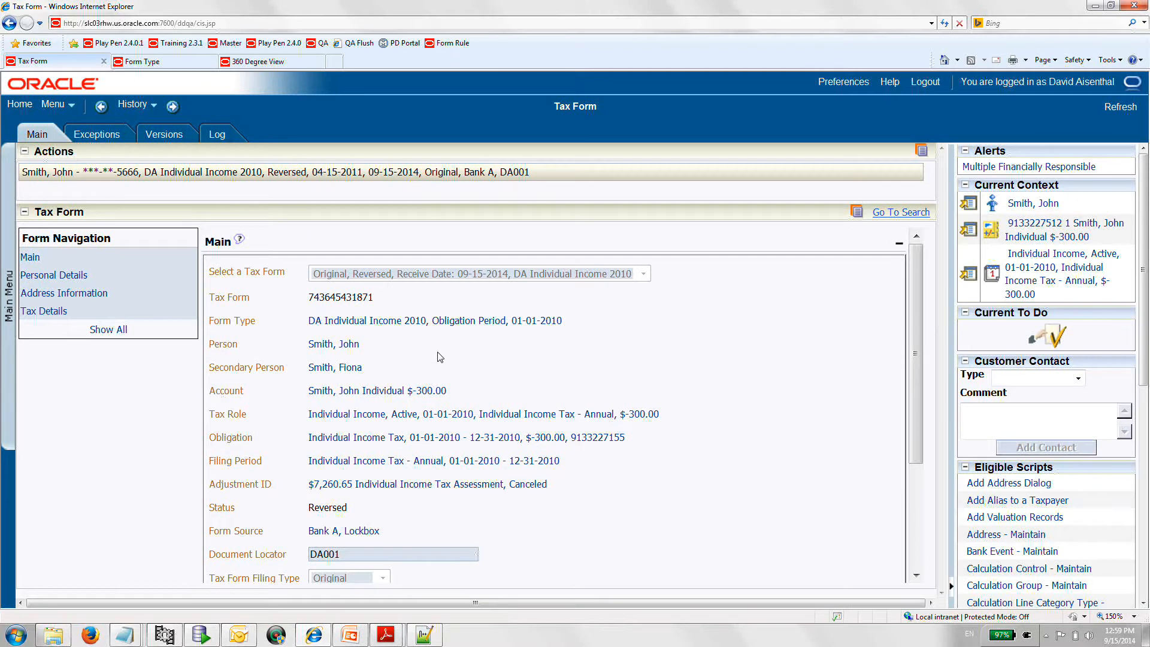
- Redisplay the account's balance allocation in the 360 Degree View and return to the reversed tax form
{"action": "left_click", "coordinate": [249, 65]}
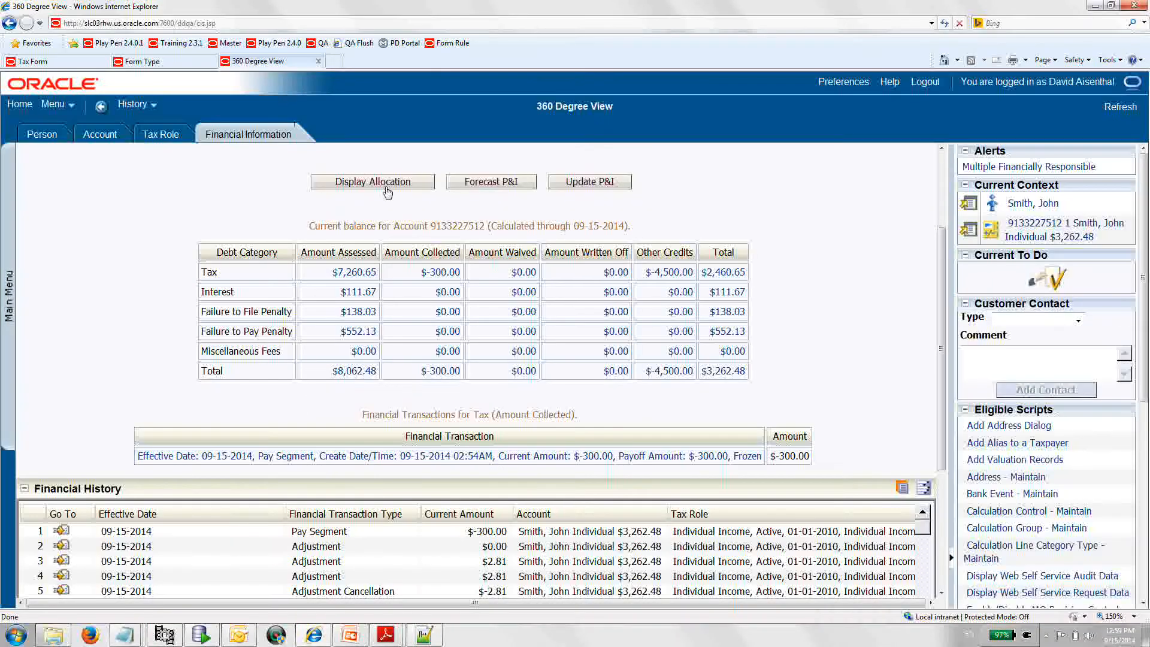
{"action": "left_click", "coordinate": [382, 183]}
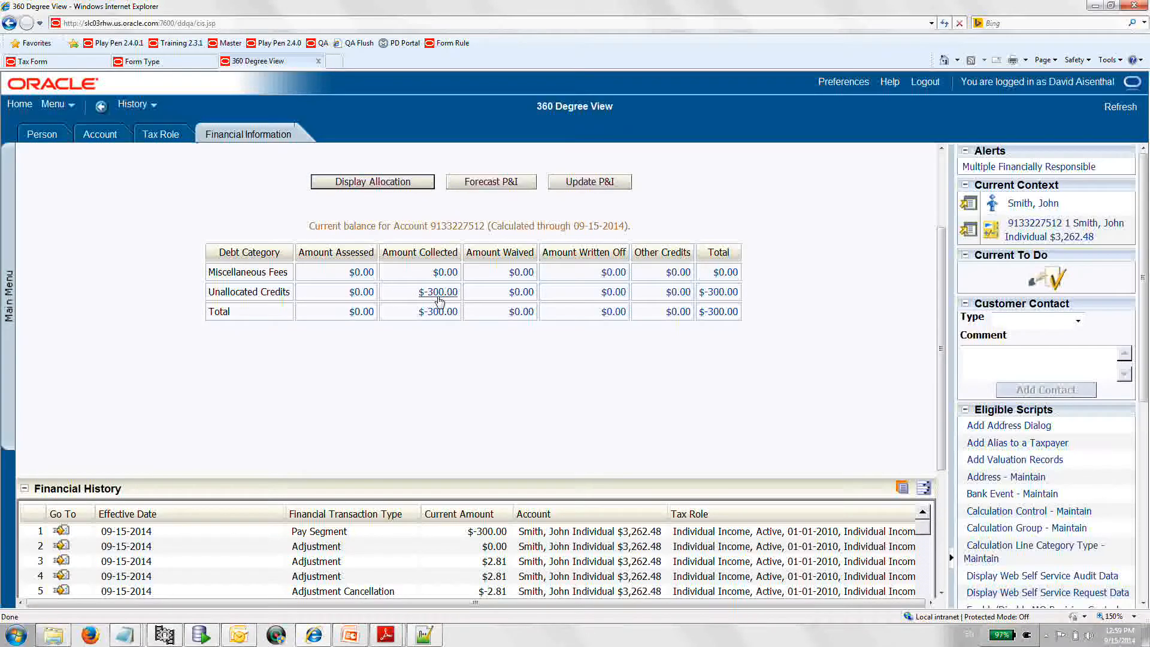
{"action": "left_click", "coordinate": [43, 62]}
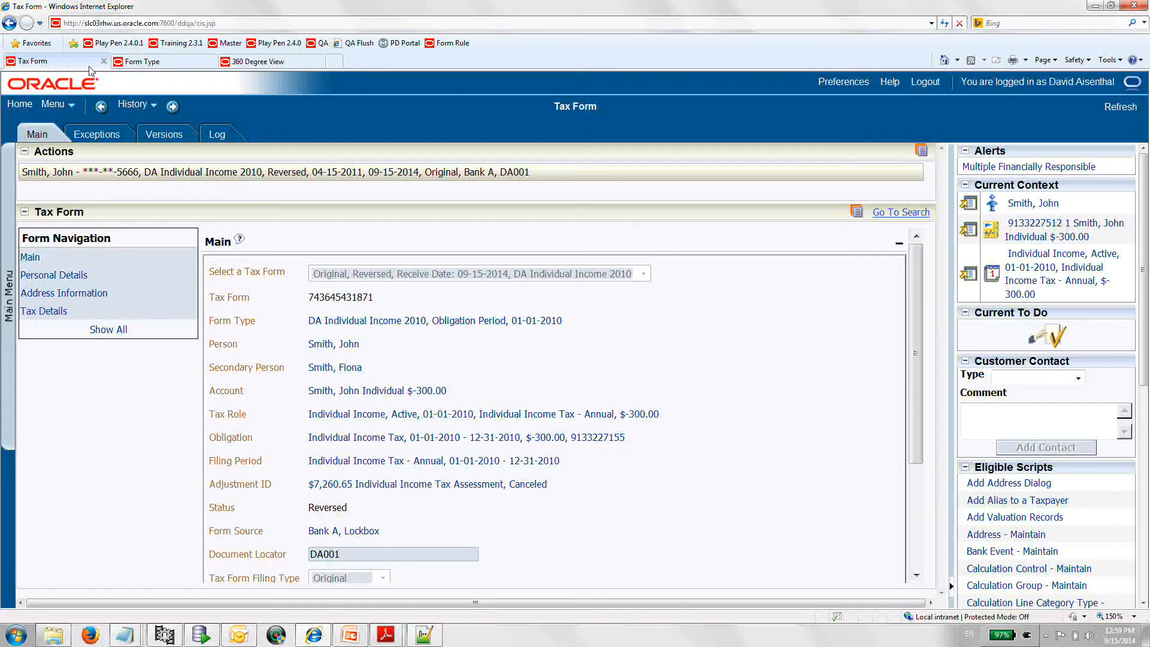
- Review the DA Individual Income 2010 form type's main details, form change reasons and filing periods
{"action": "left_click", "coordinate": [129, 62]}
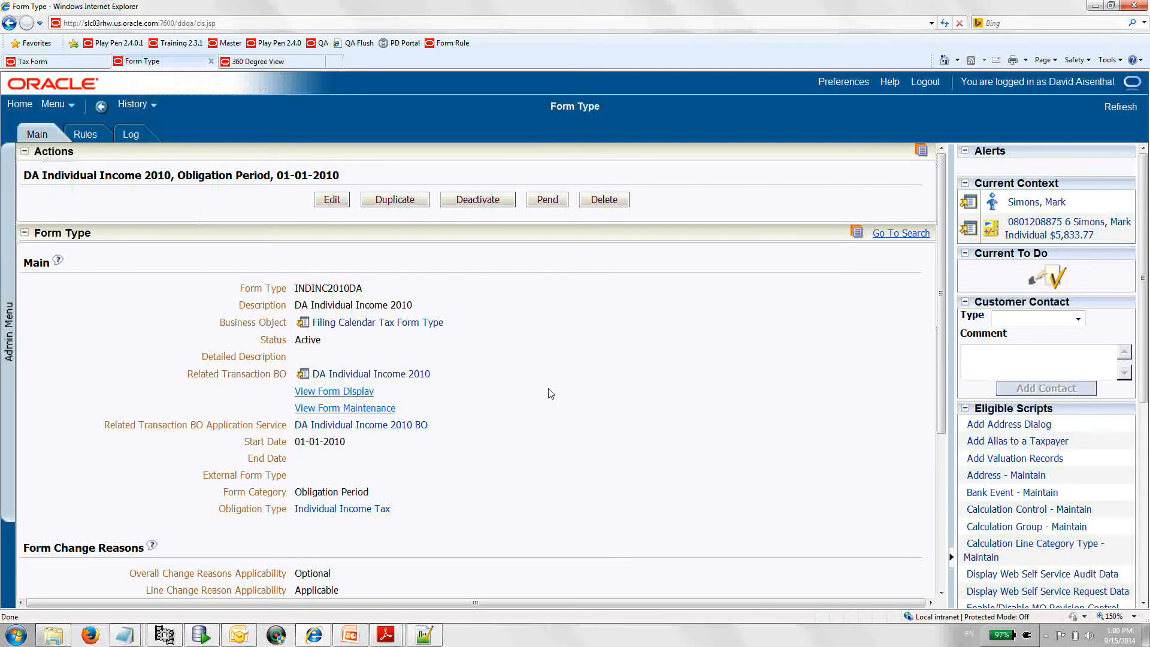
{"action": "scroll", "coordinate": [551, 394], "scroll_direction": "down", "scroll_amount": 1}
{"action": "scroll", "coordinate": [551, 393], "scroll_direction": "up", "scroll_amount": 1}
{"action": "scroll", "coordinate": [551, 393], "scroll_direction": "down", "scroll_amount": 4}
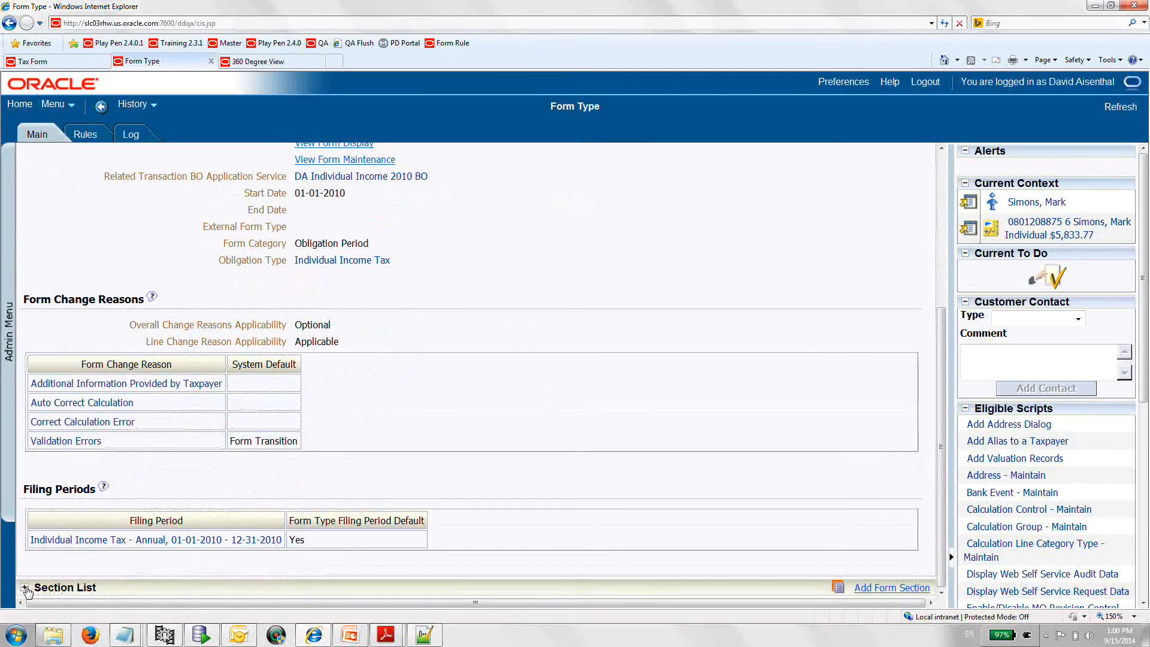
- Expand the form type's section list and examine the form lines of the Personal Details section
{"action": "left_click", "coordinate": [25, 587]}
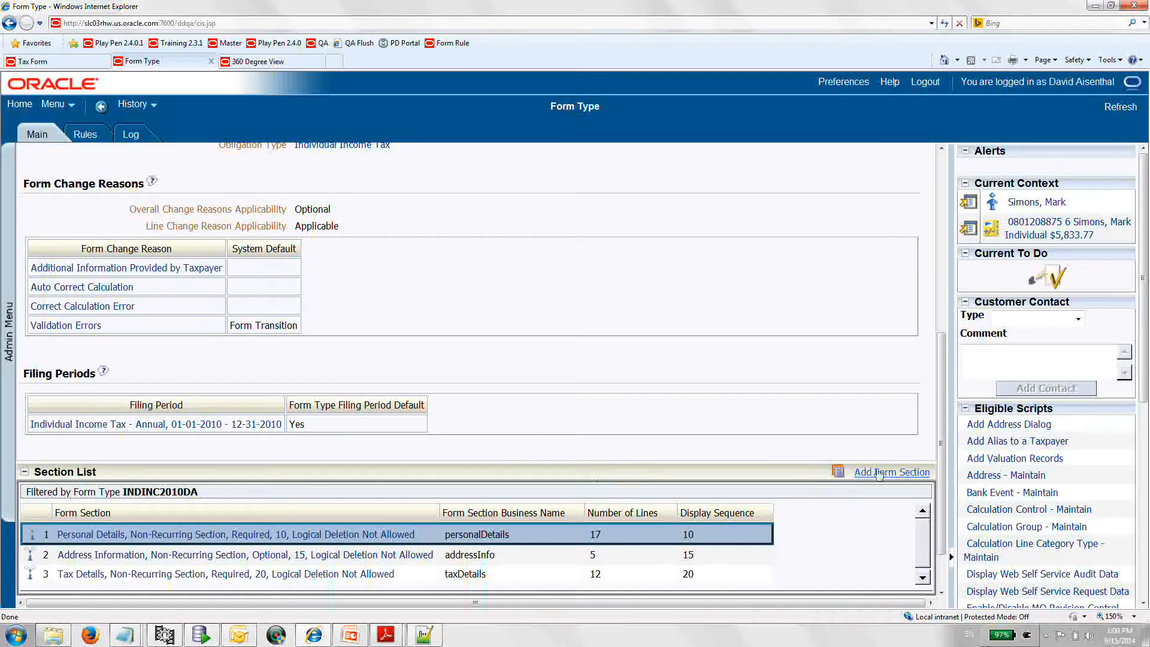
{"action": "scroll", "coordinate": [878, 474], "scroll_direction": "down", "scroll_amount": 3}
{"action": "scroll", "coordinate": [159, 546], "scroll_direction": "down", "scroll_amount": 3}
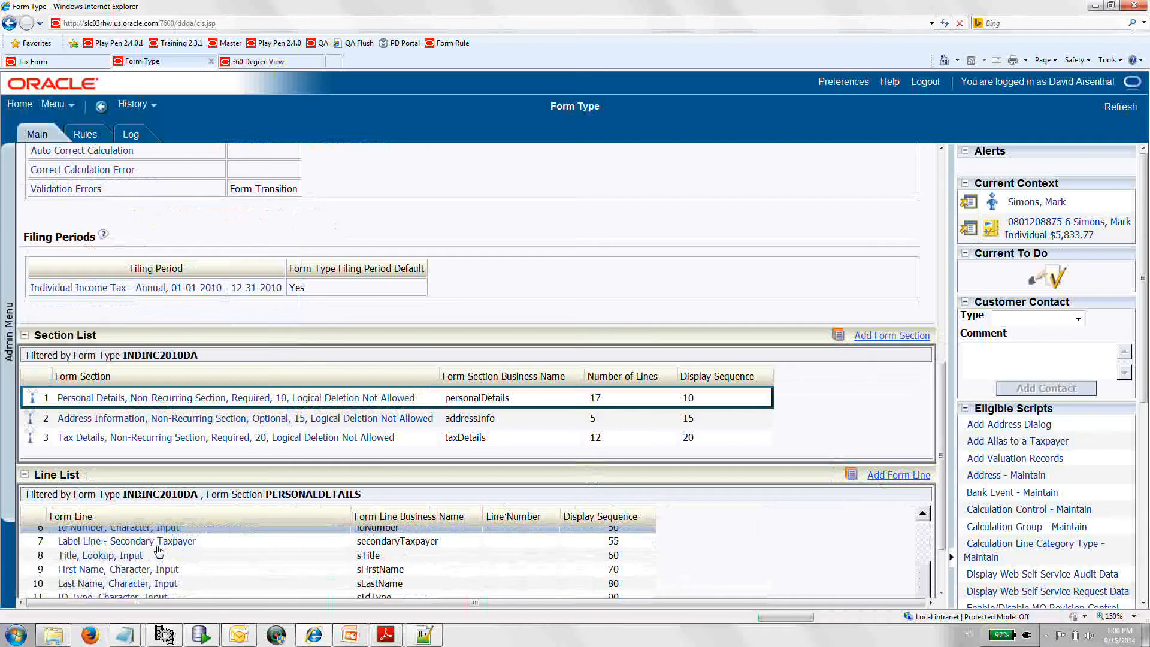
{"action": "scroll", "coordinate": [942, 456], "scroll_direction": "down", "scroll_amount": 3}
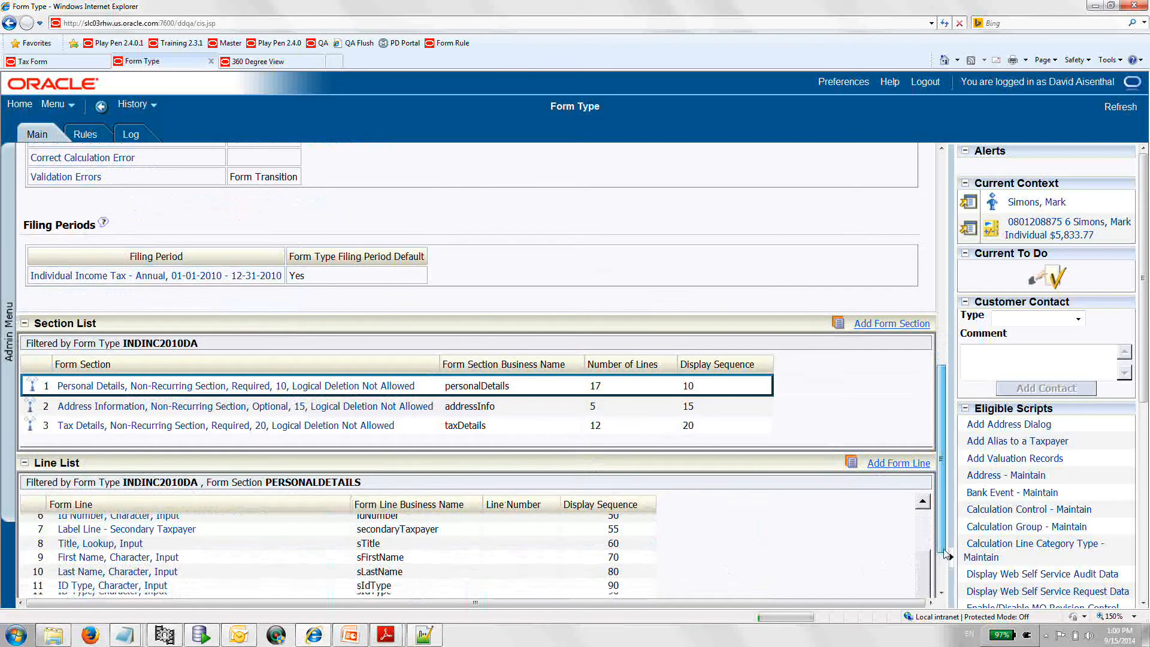
{"action": "scroll", "coordinate": [232, 499], "scroll_direction": "up", "scroll_amount": 3}
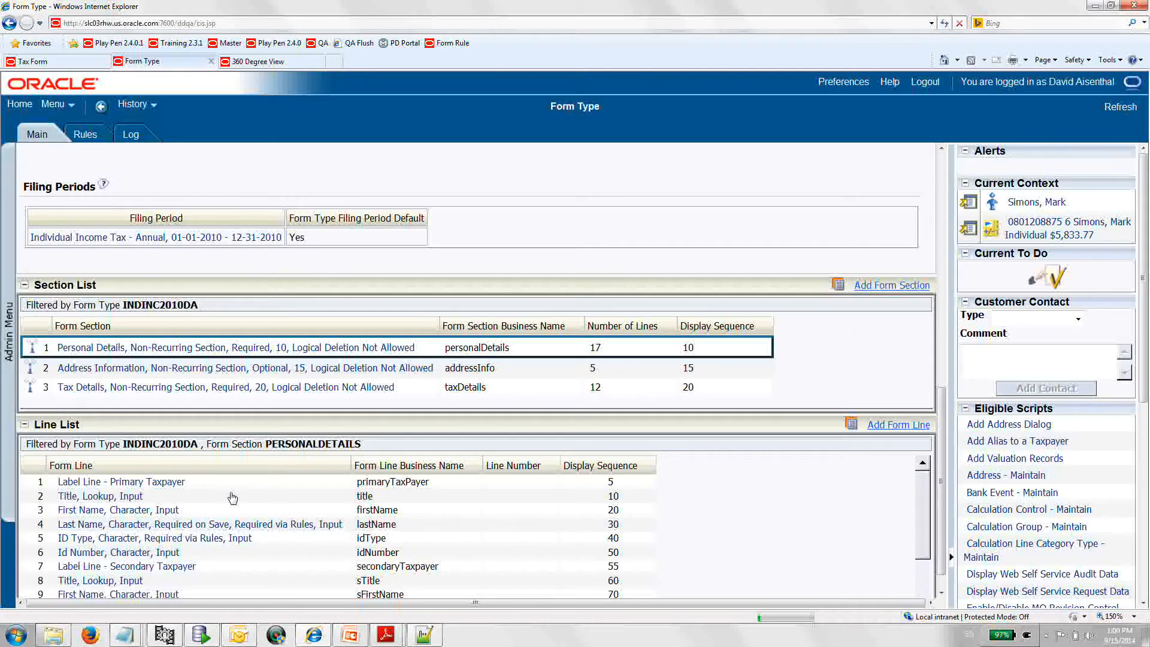
{"action": "scroll", "coordinate": [233, 498], "scroll_direction": "down", "scroll_amount": 2}
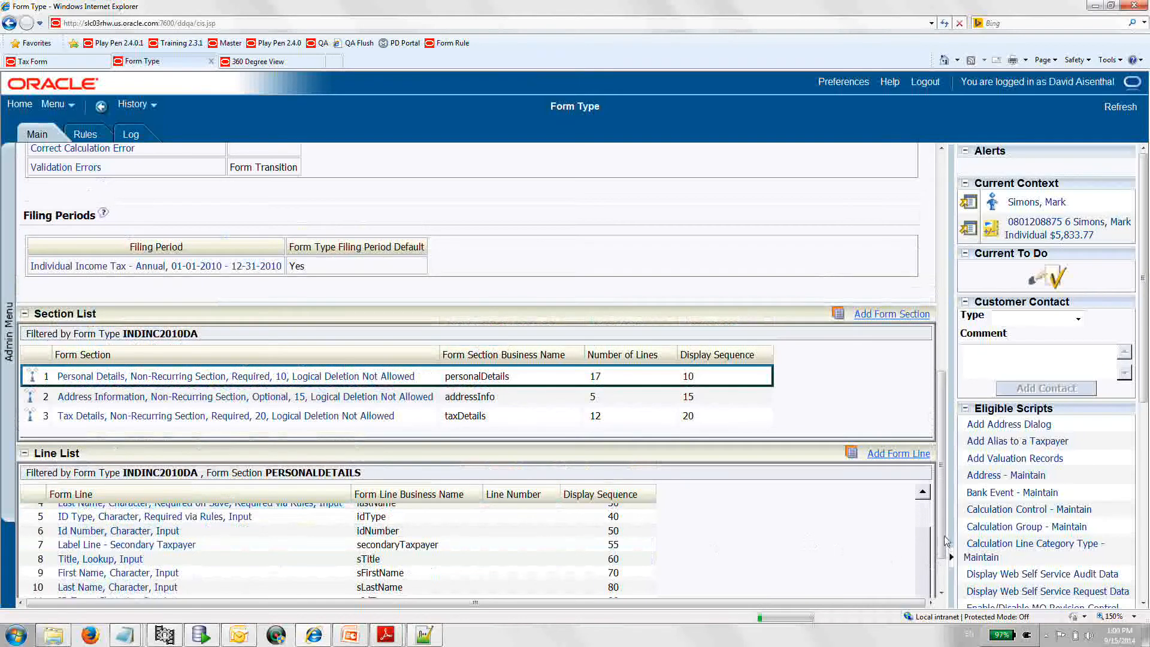
{"action": "scroll", "coordinate": [945, 546], "scroll_direction": "down", "scroll_amount": 3}
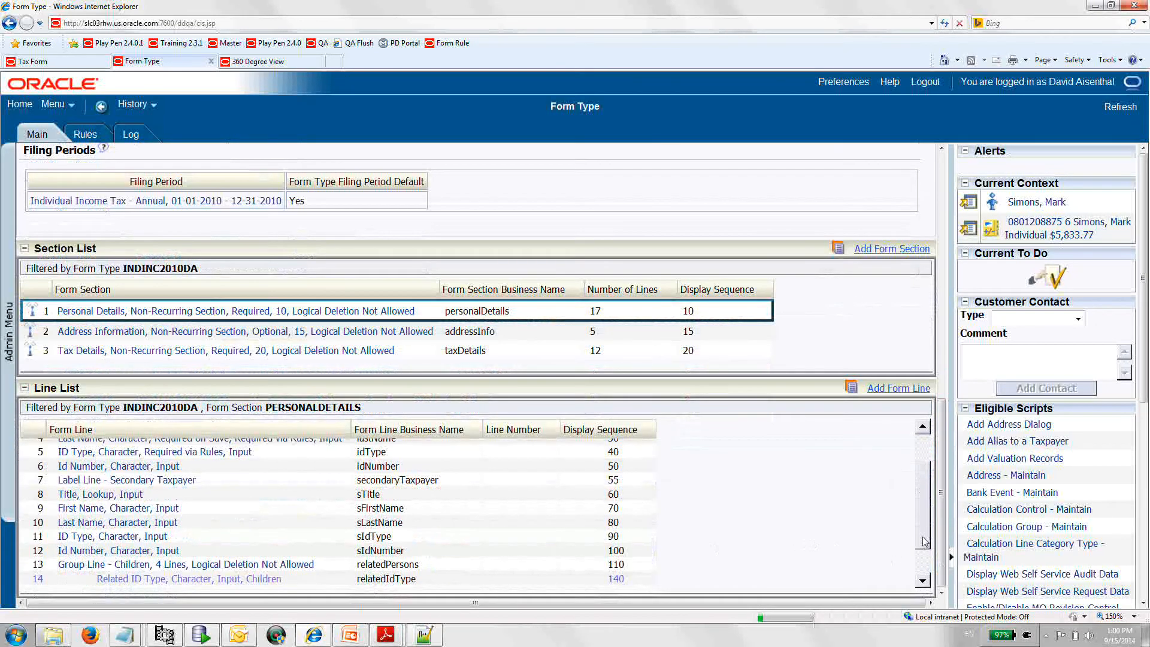
{"action": "scroll", "coordinate": [924, 552], "scroll_direction": "down", "scroll_amount": 1}
{"action": "scroll", "coordinate": [925, 552], "scroll_direction": "down", "scroll_amount": 1}
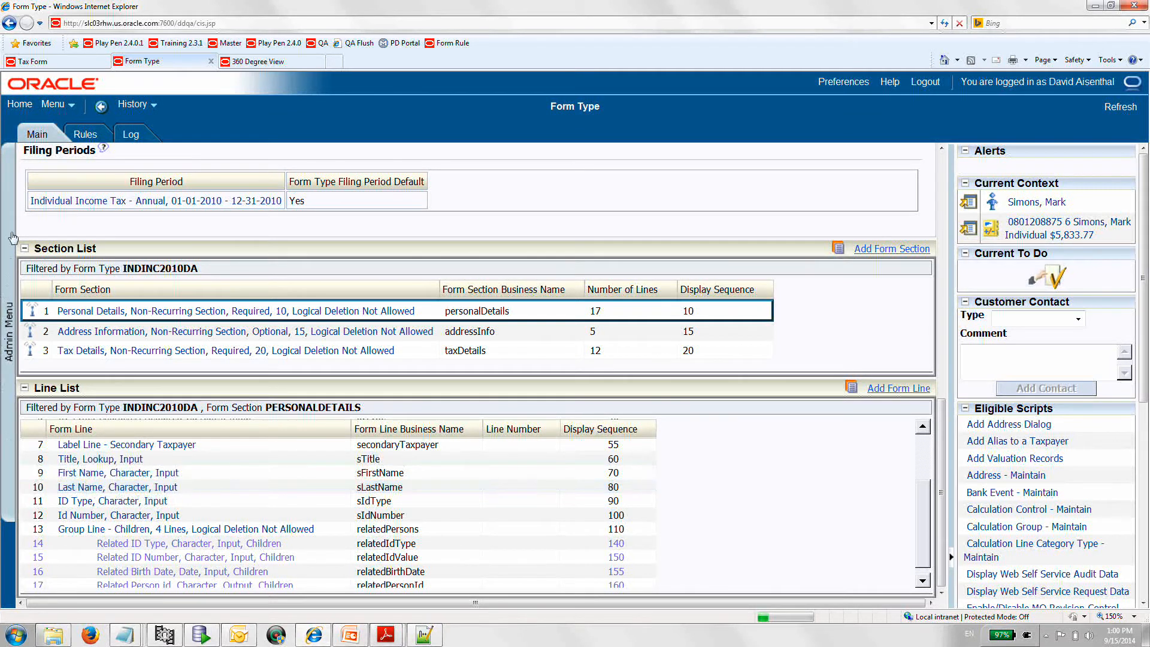
- View the form type's rule groups and list the rules of the DA Validation Rules group for the Validate event
{"action": "left_click", "coordinate": [87, 137]}
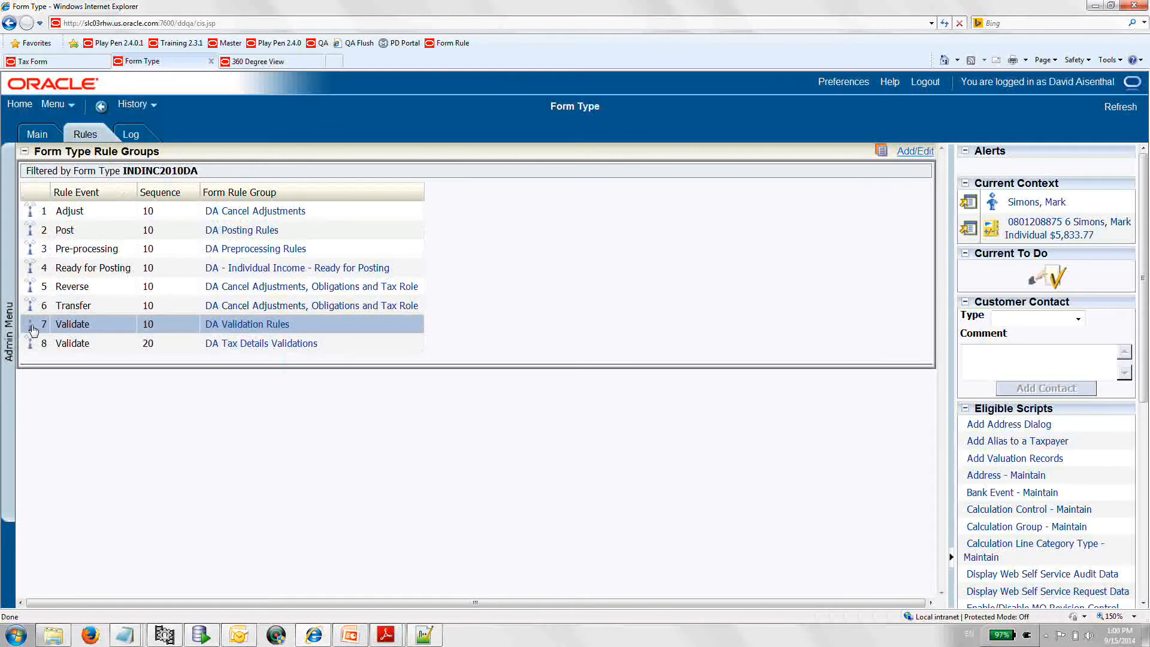
{"action": "left_click", "coordinate": [33, 330]}
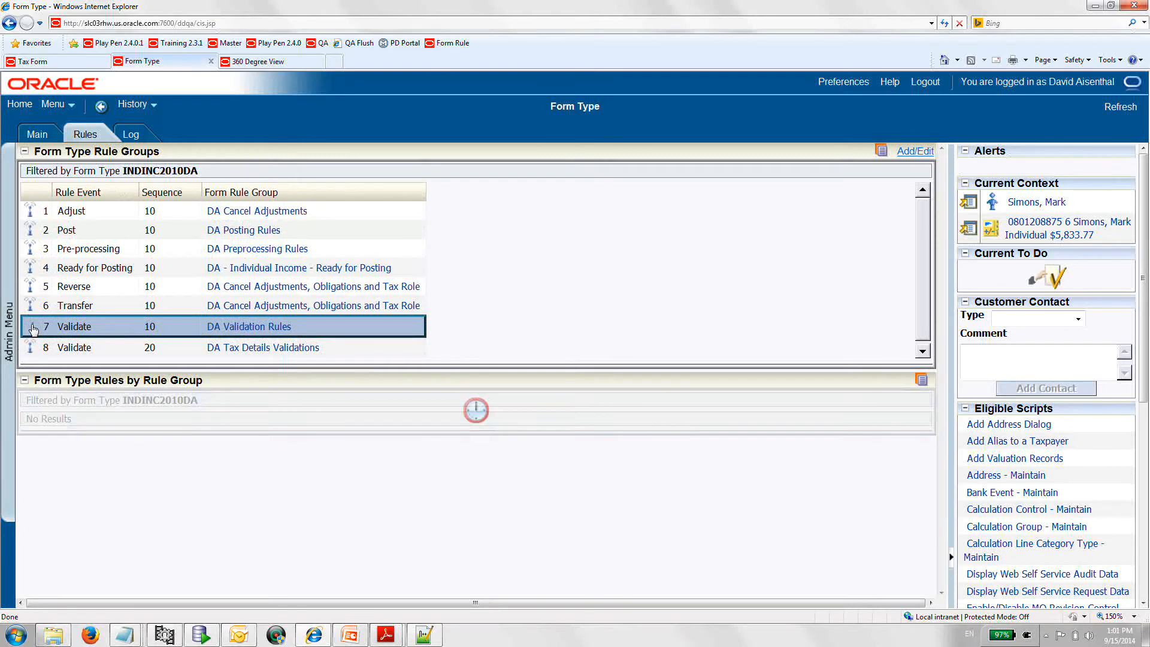